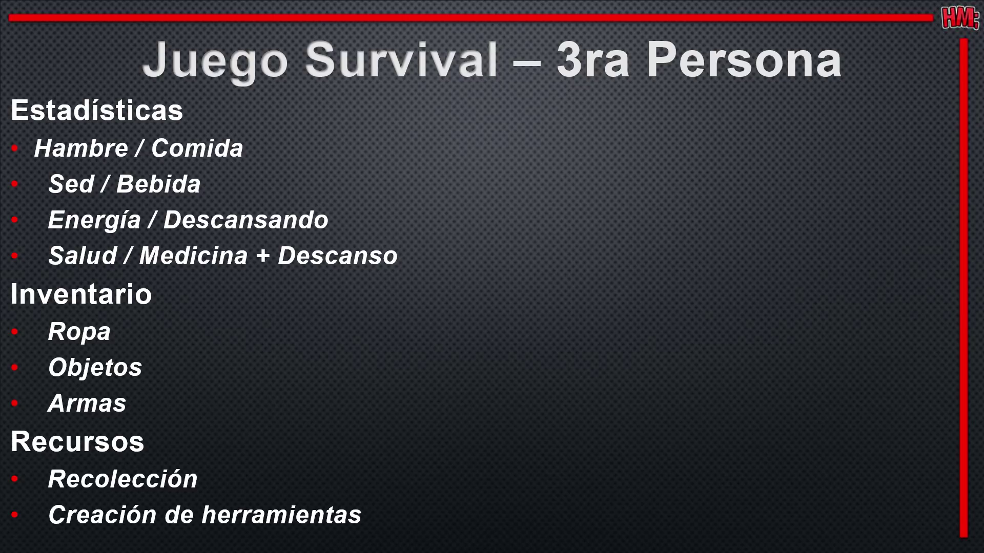
Advance the slideshow past the statistics, inventory and resources slide to the next mechanics slide
key("Right")
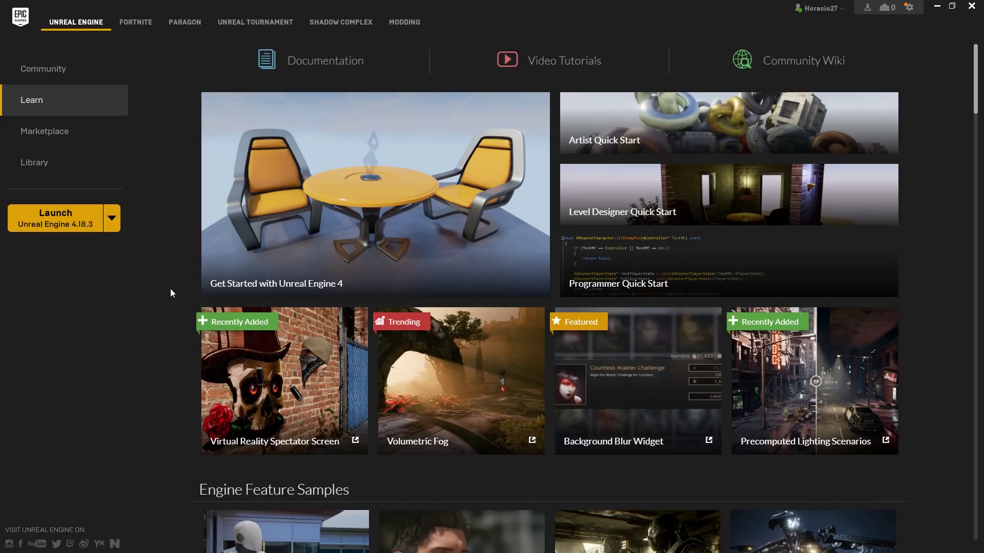
Find the Landscape Mountains card among the Engine Feature Samples and open its detail page
scroll(839, 199, "down", 3)
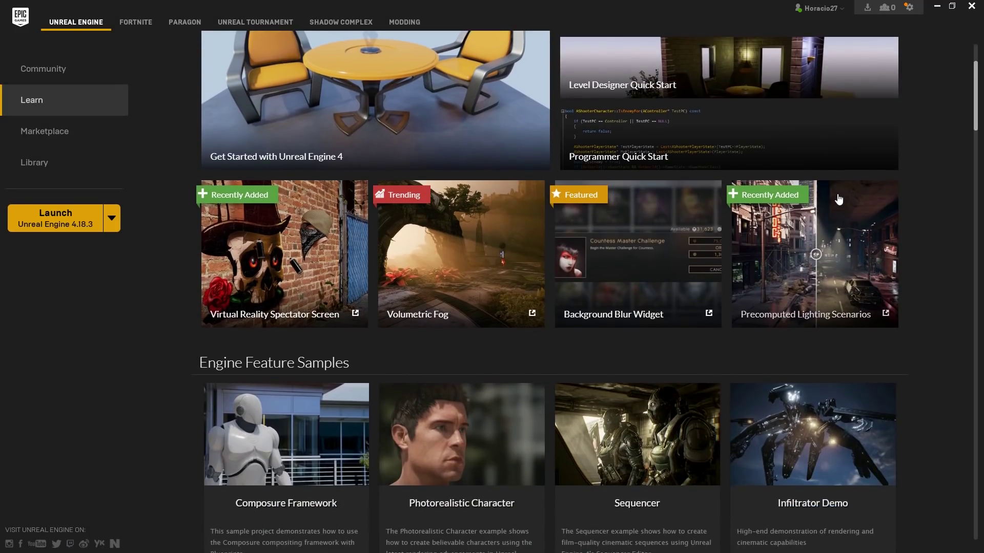
scroll(820, 230, "down", 5)
scroll(821, 267, "down", 3)
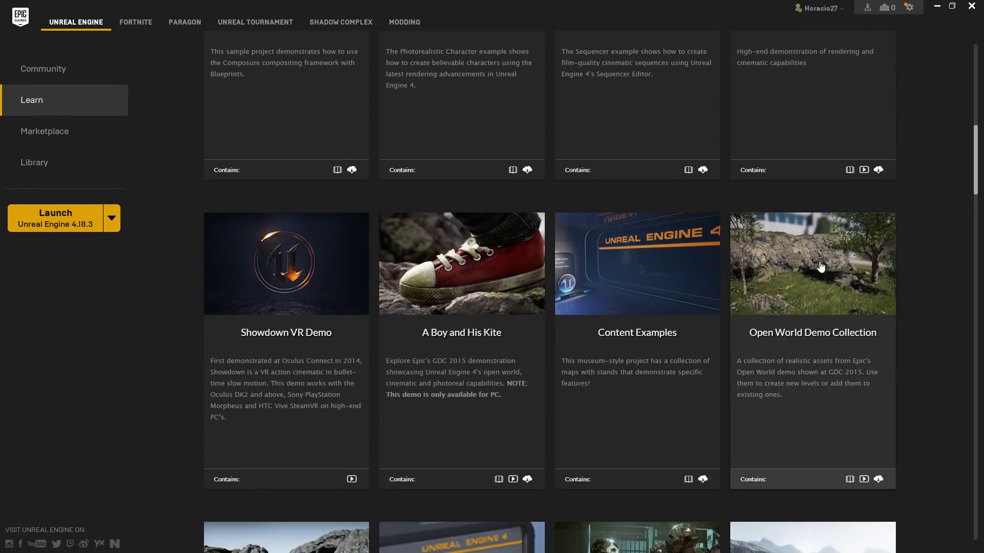
scroll(820, 266, "down", 5)
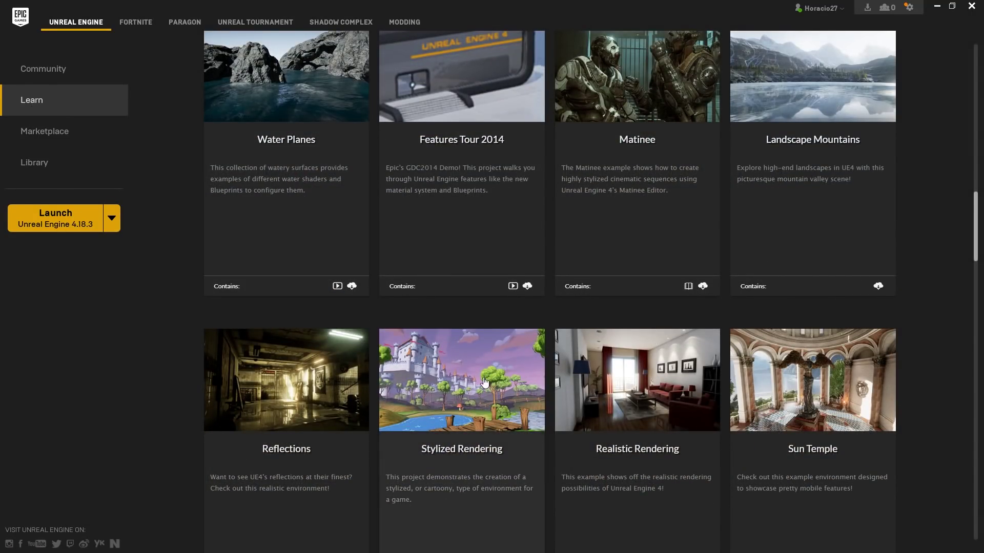
scroll(552, 261, "up", 3)
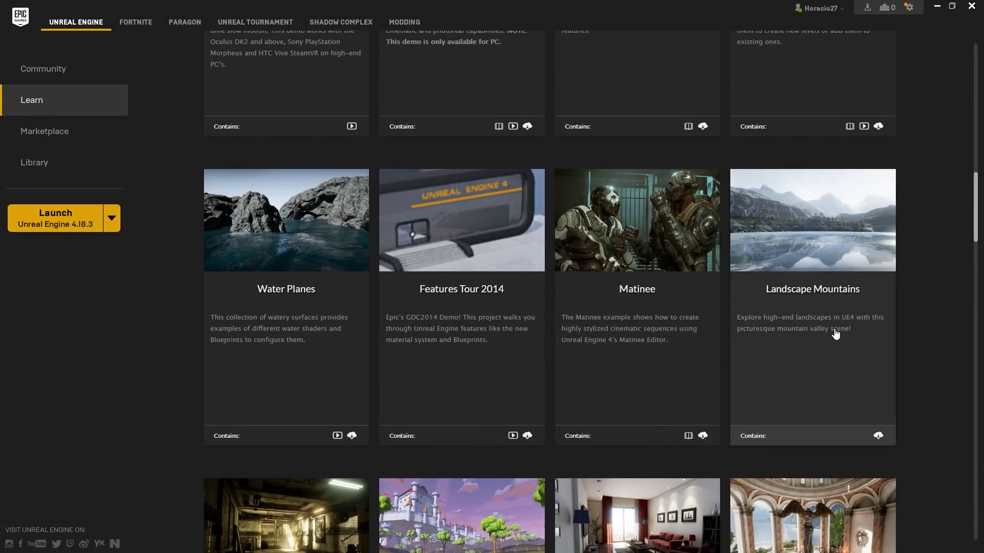
left_click(793, 369)
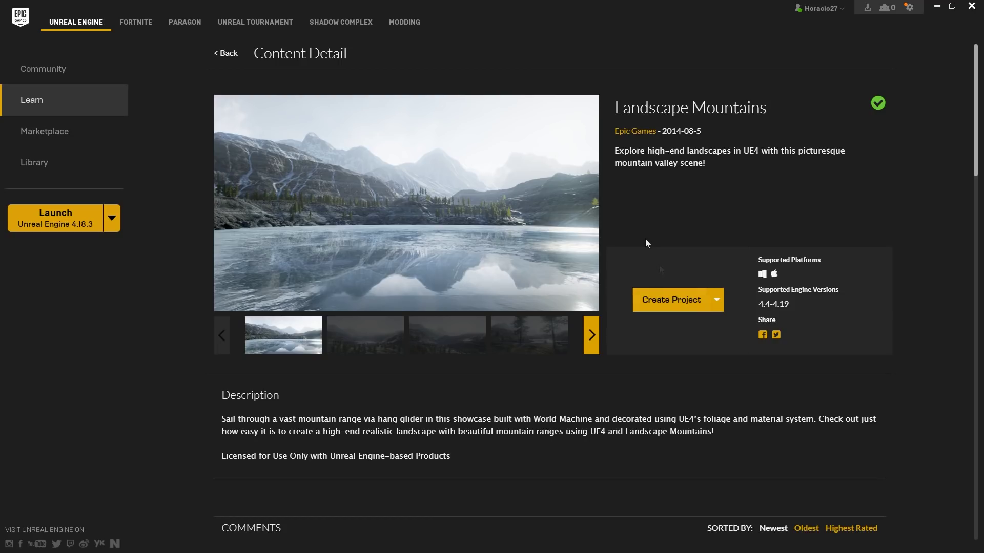
Create a new project from Landscape Mountains named JuegoSurvival, keeping the default folder
left_click(657, 302)
left_click(627, 262)
key("Escape")
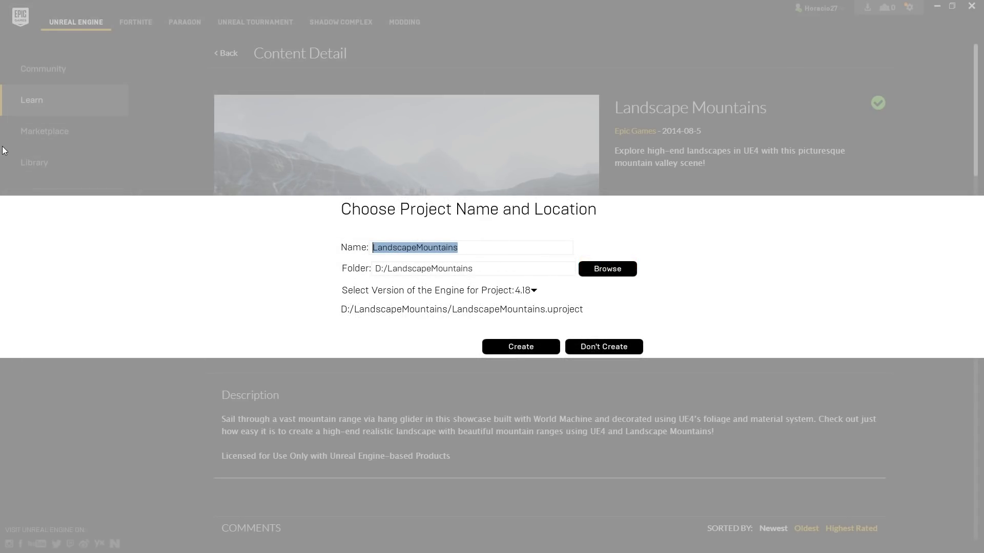
type("JuegoSur")
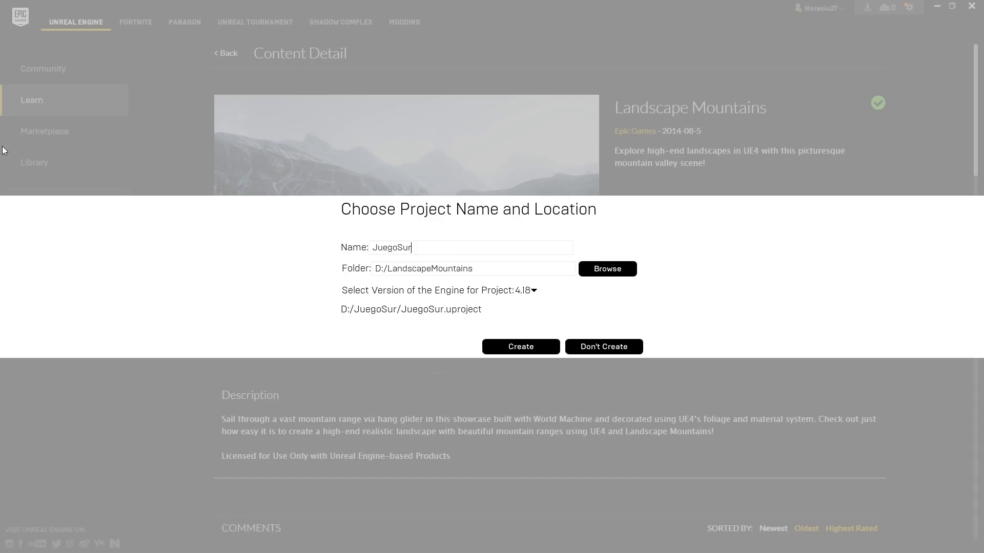
type("vival")
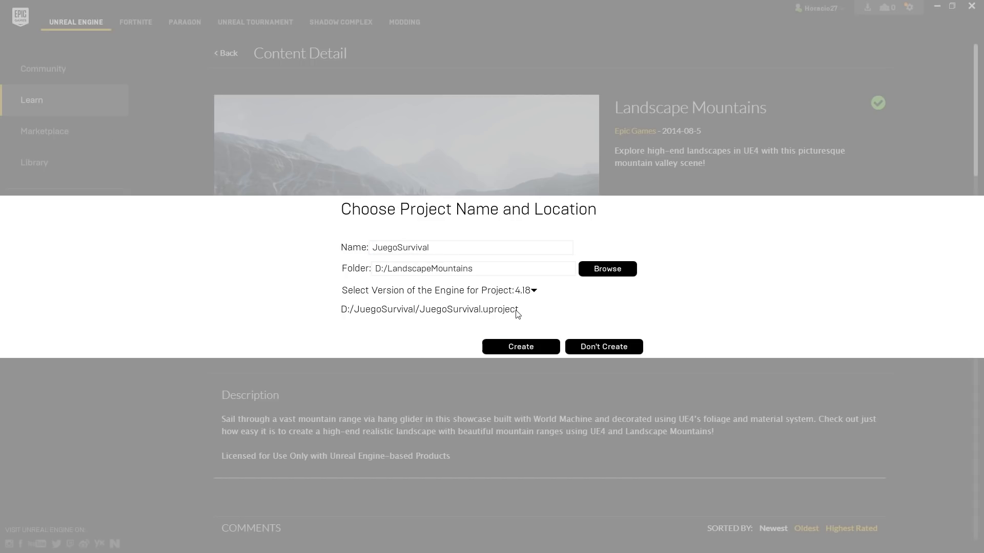
left_click(521, 349)
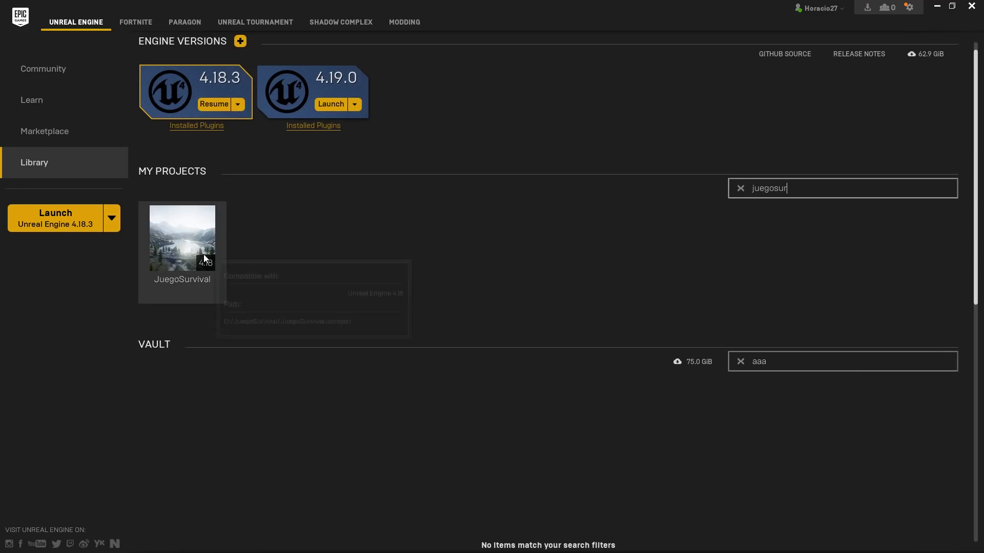
Launch JuegoSurvival from the Library and view the LandscapeMap lake full-screen
left_click(177, 243)
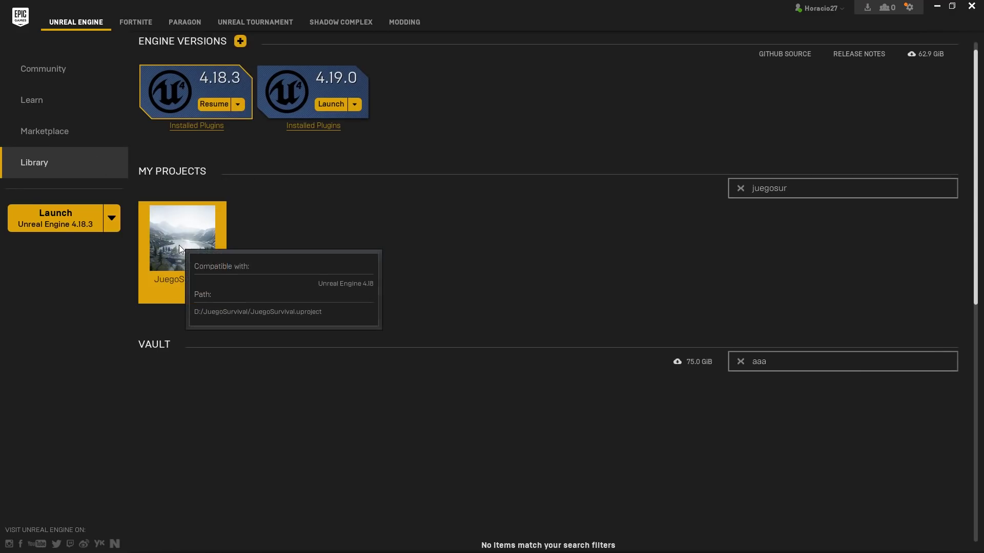
double_click(179, 245)
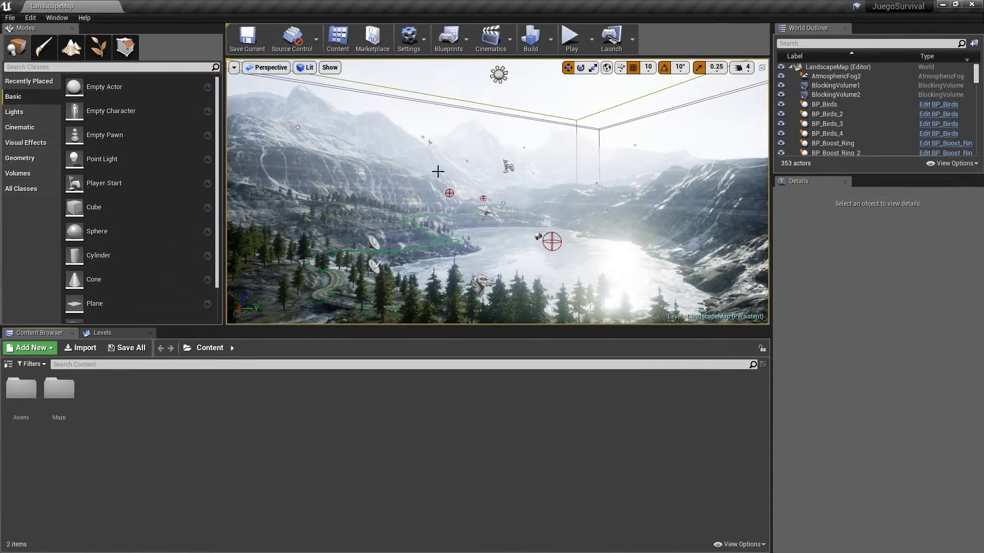
right_click_drag(455, 156, 450, 185)
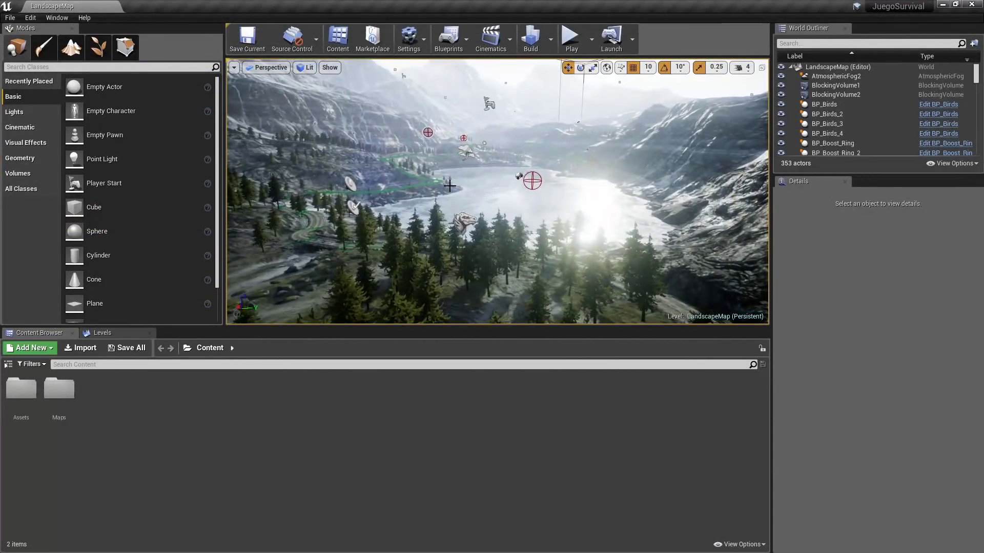
key("F11")
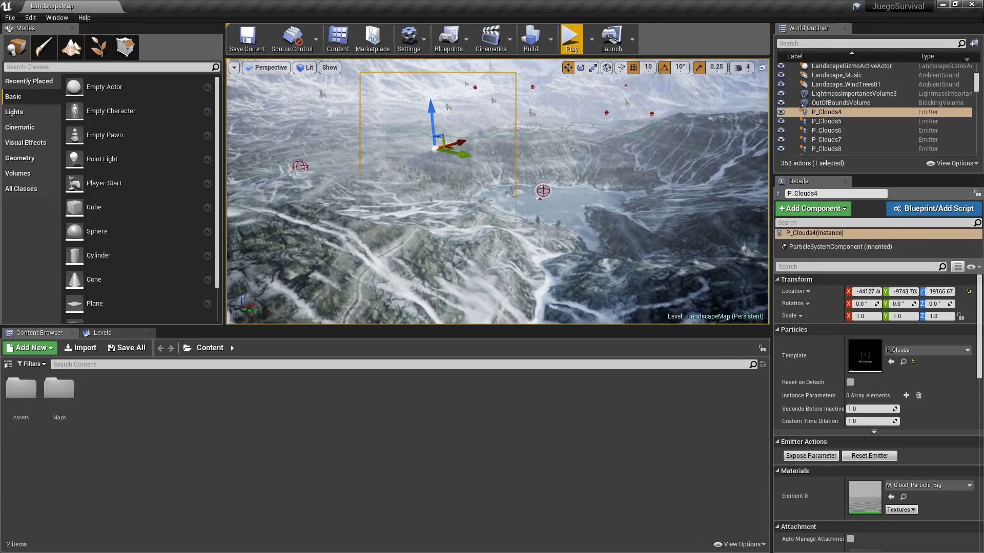
Play-test the mountain landscape level, then stop the session
left_click(571, 39)
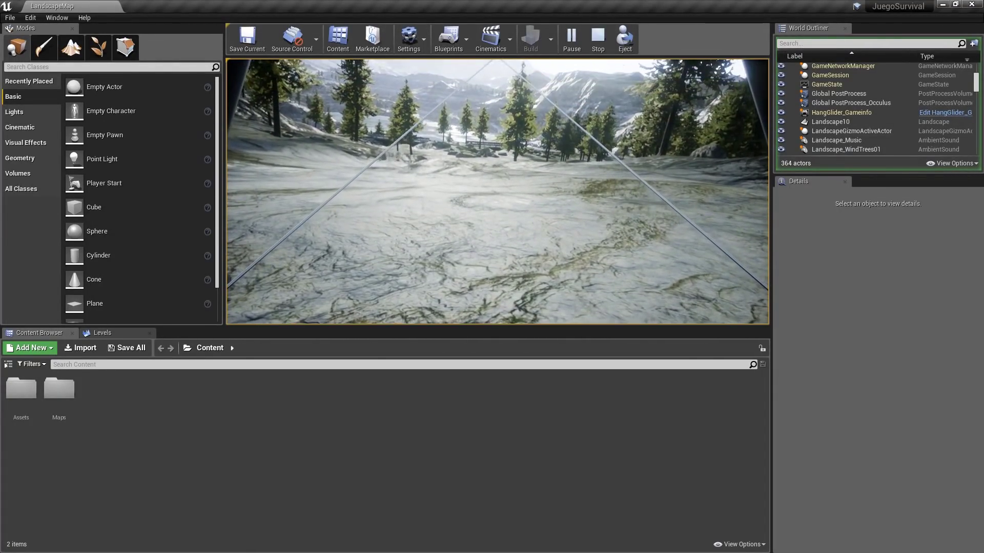
key("Escape")
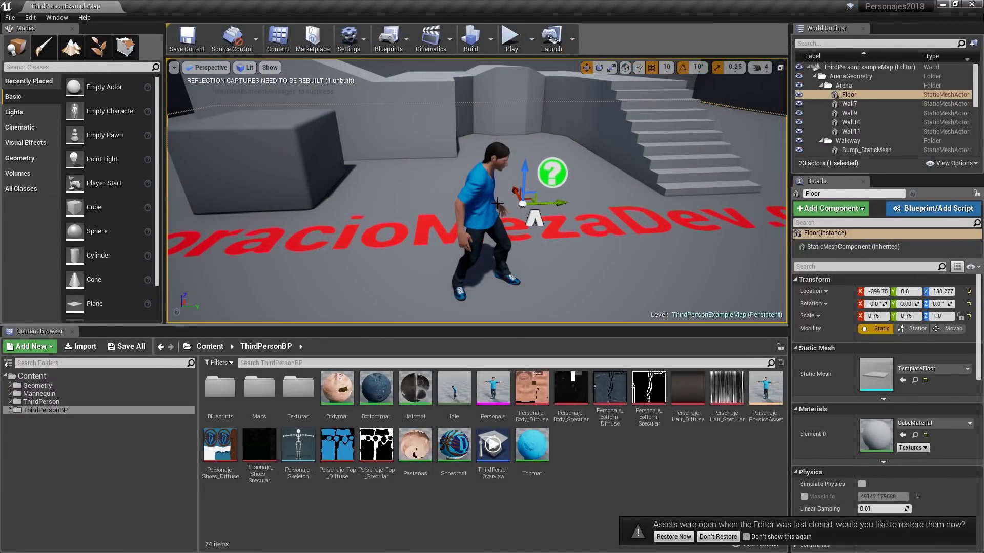
Play-test the third-person map, then start migrating the Personaje mesh via Asset Actions > Migrate
left_click(510, 37)
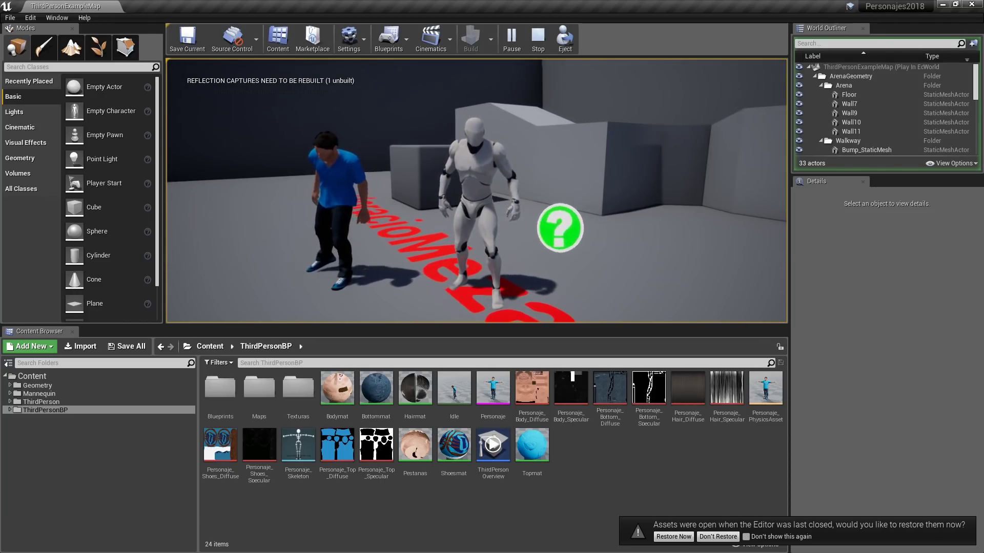
key("Escape")
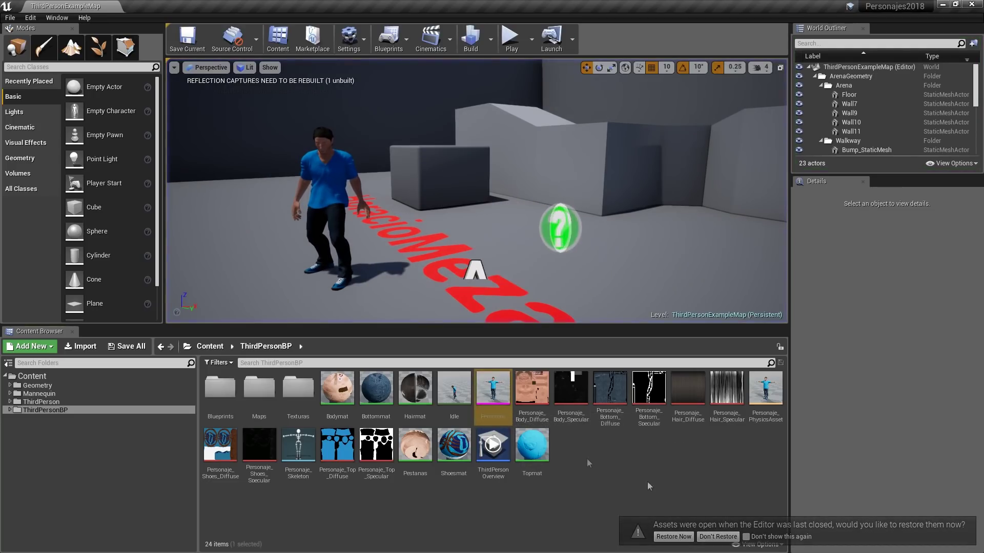
mouse_move(505, 395)
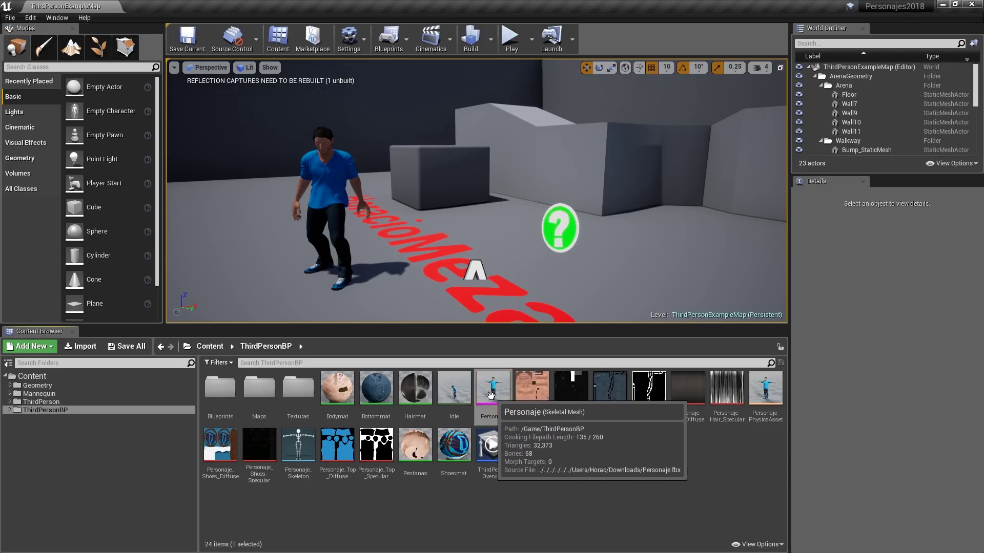
right_click(491, 395)
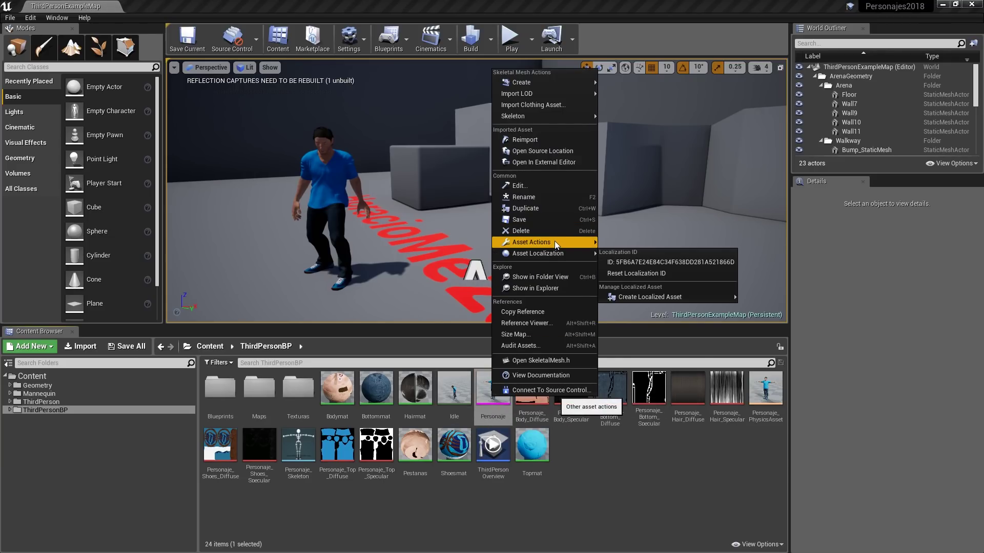
mouse_move(555, 241)
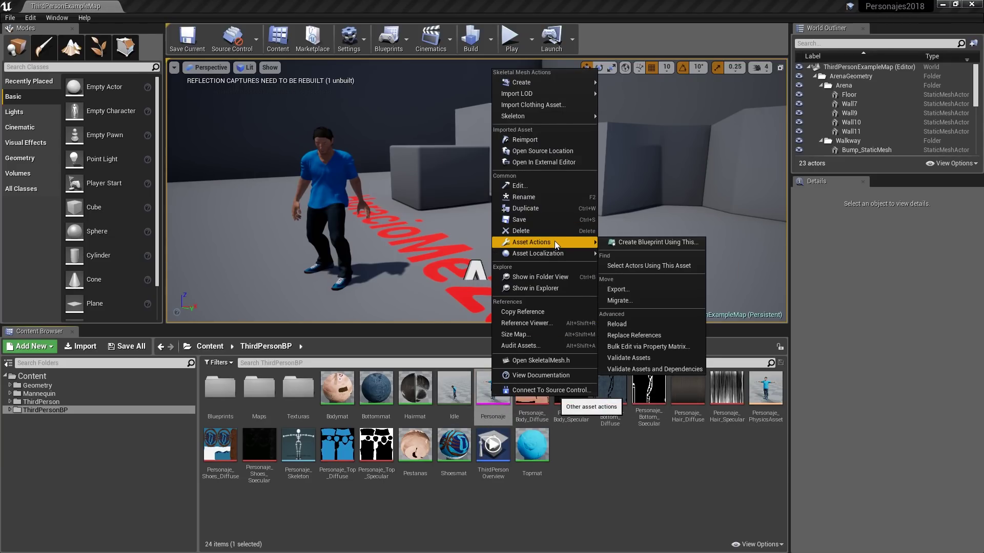
left_click(631, 299)
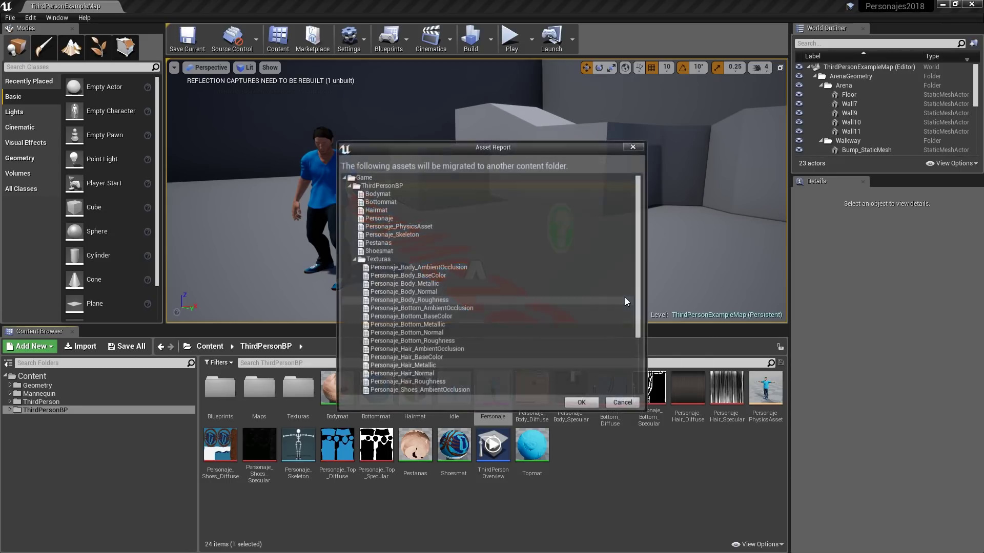
Collapse the Texturas and ThirdPersonBP folders in the Asset Report and accept the asset list
left_click(353, 259)
left_click(349, 185)
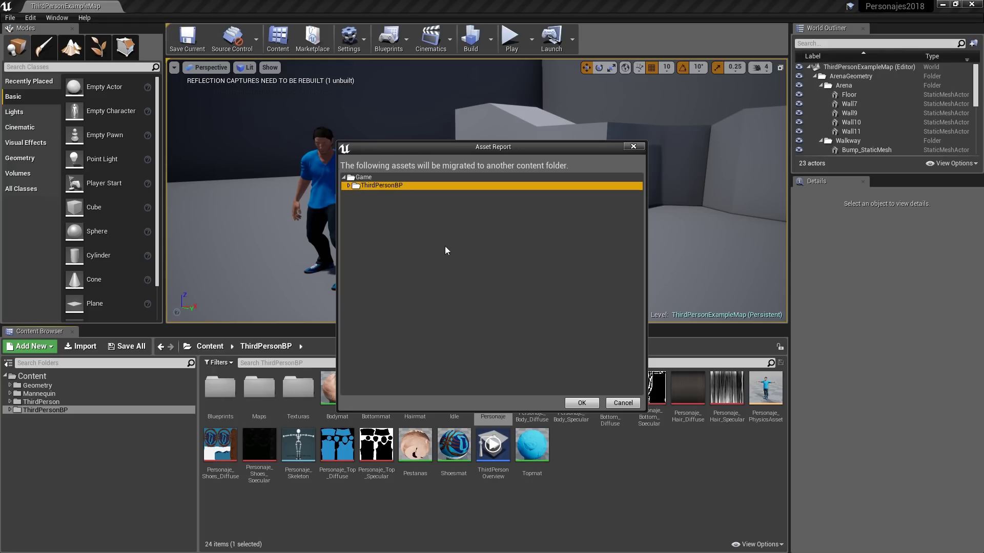
left_click(583, 402)
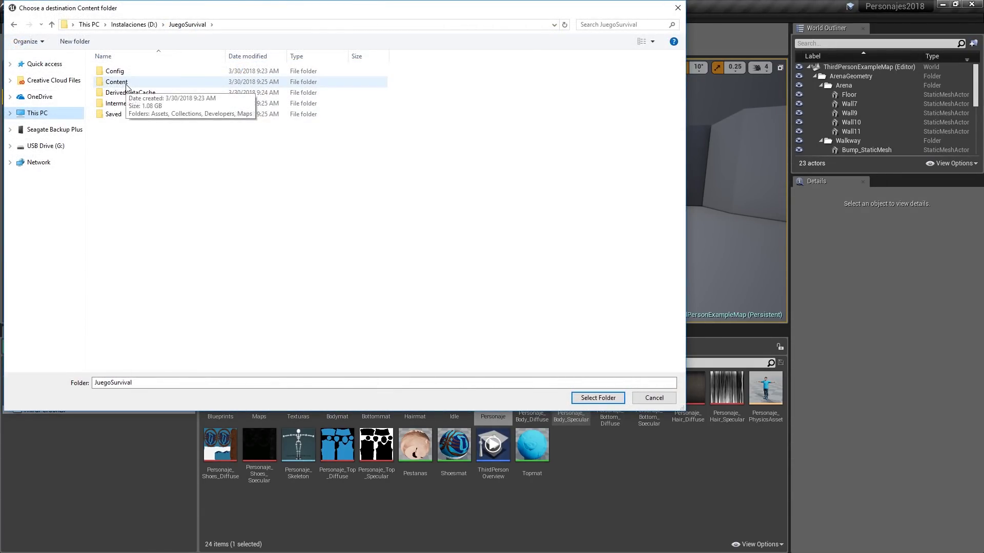
Migrate the assets into JuegoSurvival\Content and close the Personajes2018 editor
left_click(127, 87)
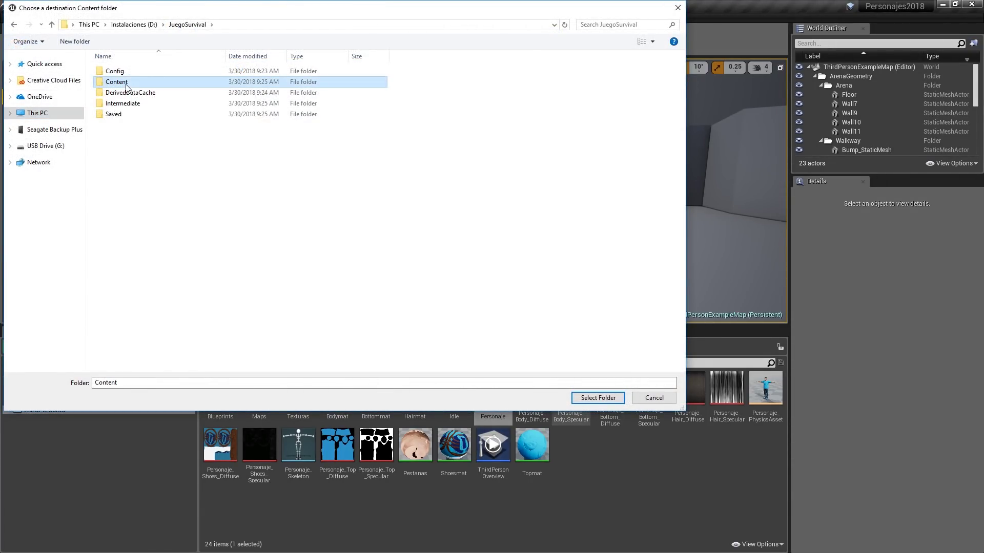
double_click(127, 87)
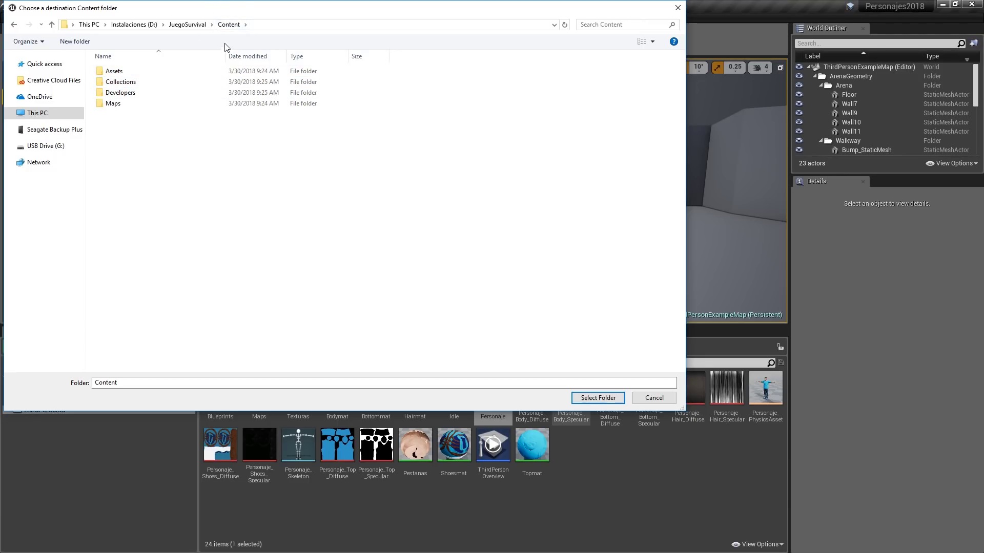
left_click(593, 400)
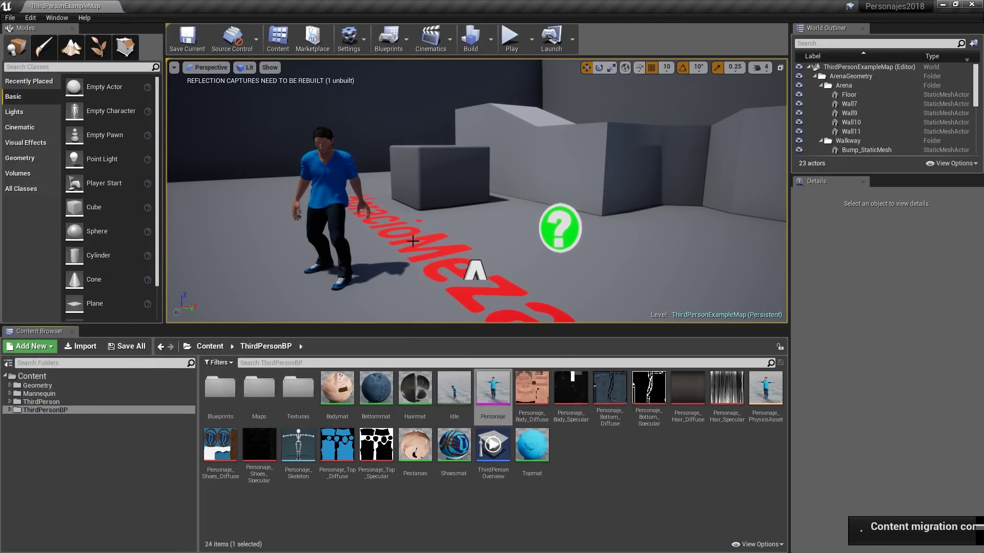
left_click(966, 7)
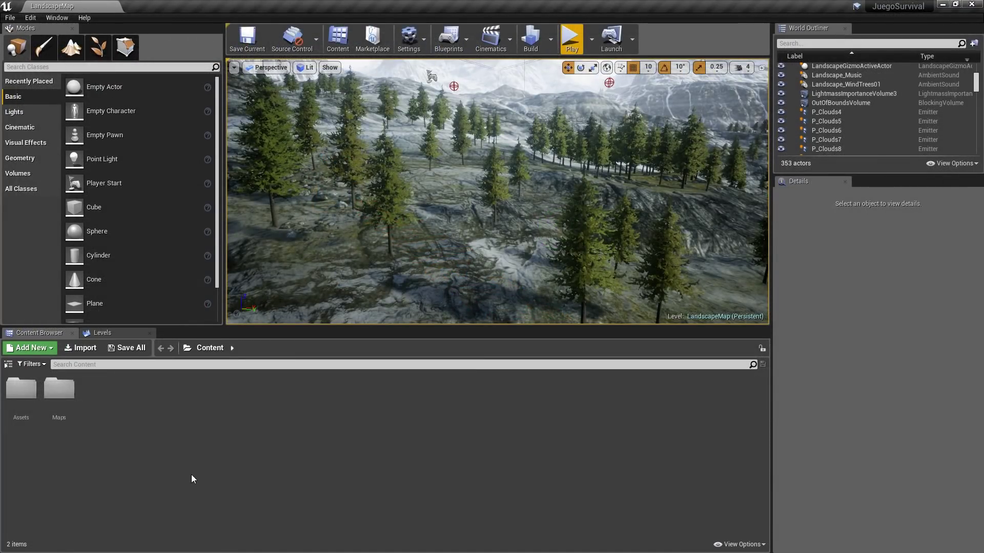
Switch JuegoSurvival.uproject to Unreal Engine 4.19, then close the project folder window
left_click(8, 364)
left_click(33, 386)
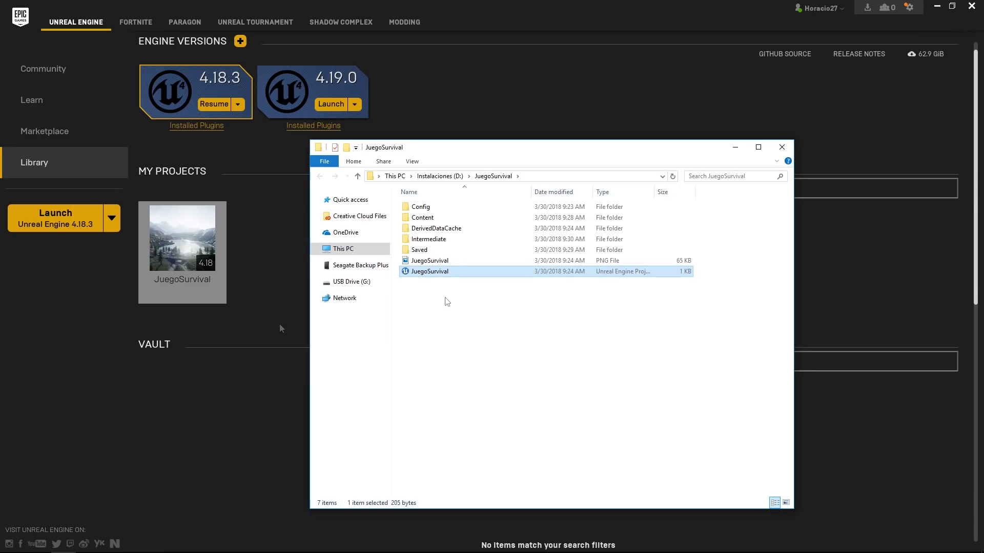
right_click(442, 272)
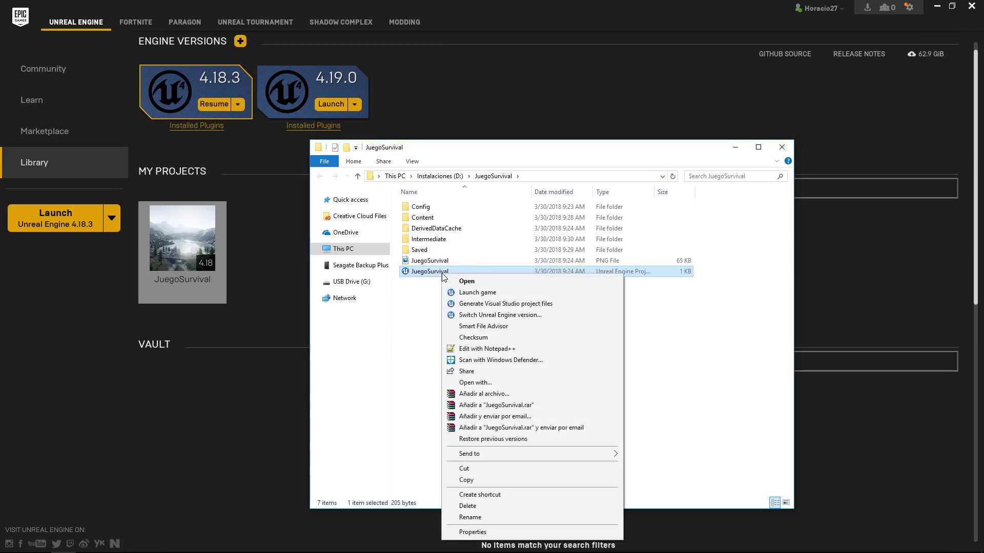
left_click(512, 316)
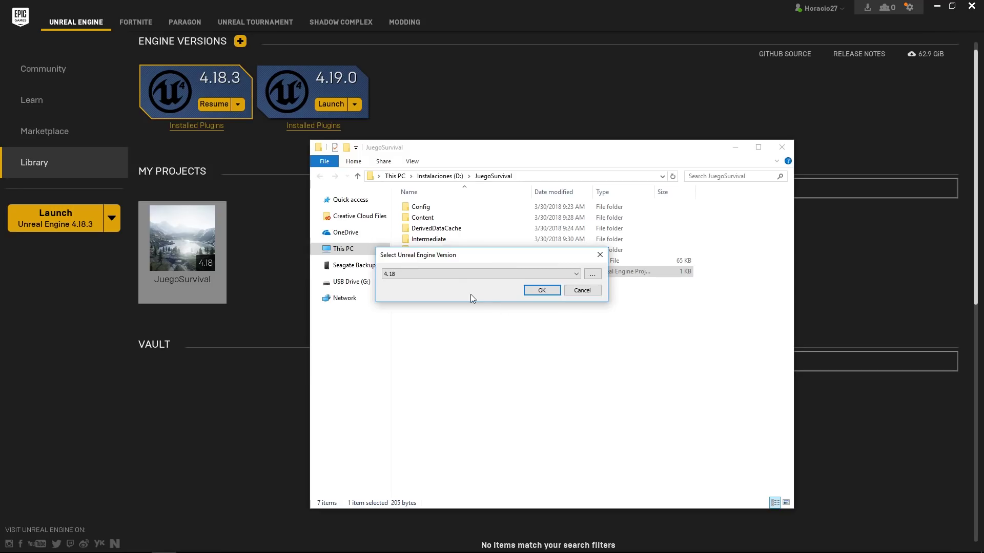
left_click(470, 277)
left_click(452, 283)
left_click(542, 290)
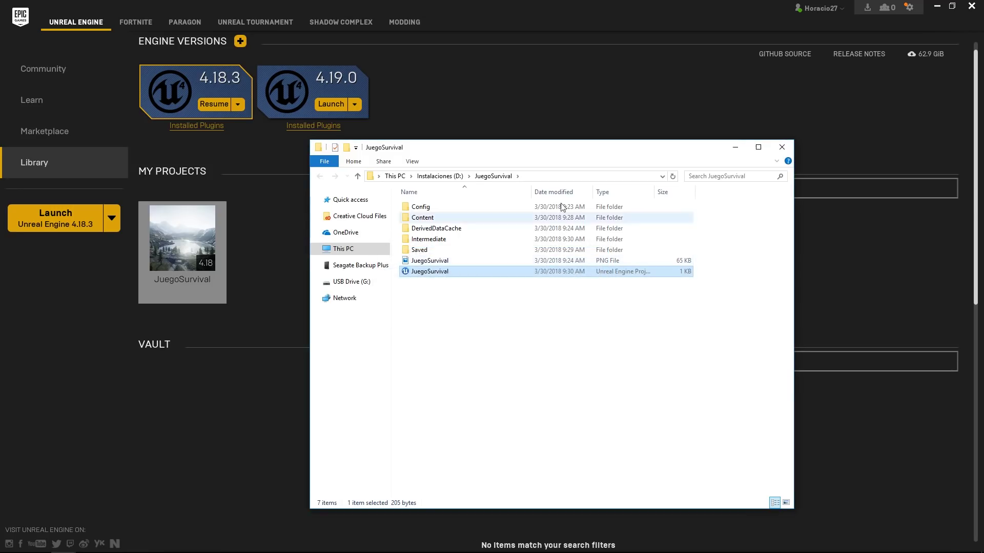
left_click(781, 147)
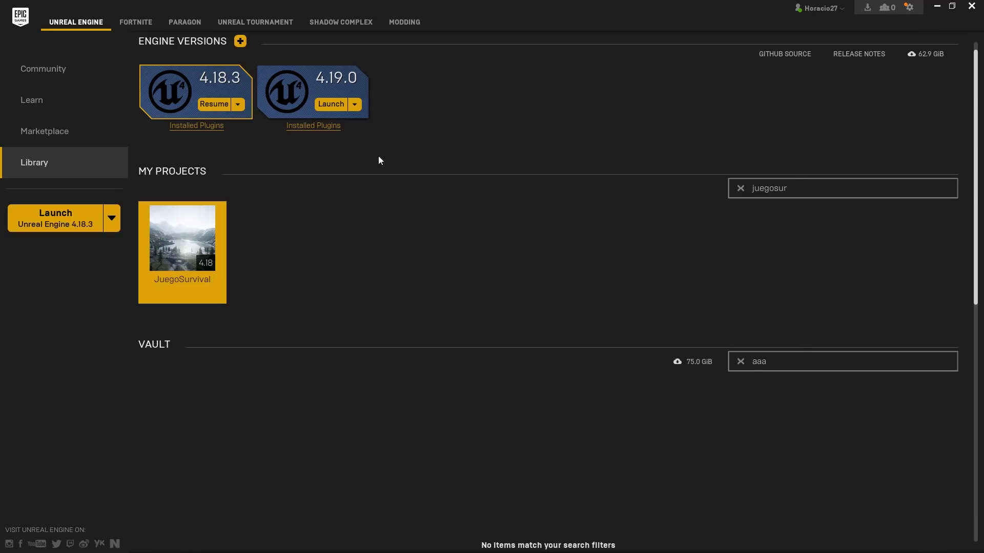
Reopen JuegoSurvival from My Projects and let the editor load the LandscapeMap level
double_click(199, 250)
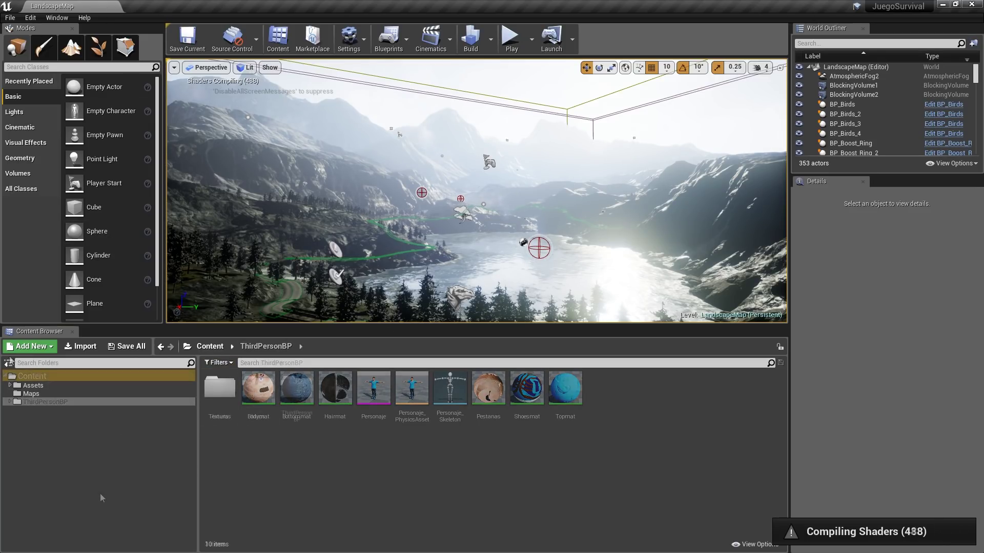
Create a Personaje folder in Content with Texturas and Mesh subfolders
left_click(32, 376)
right_click(398, 432)
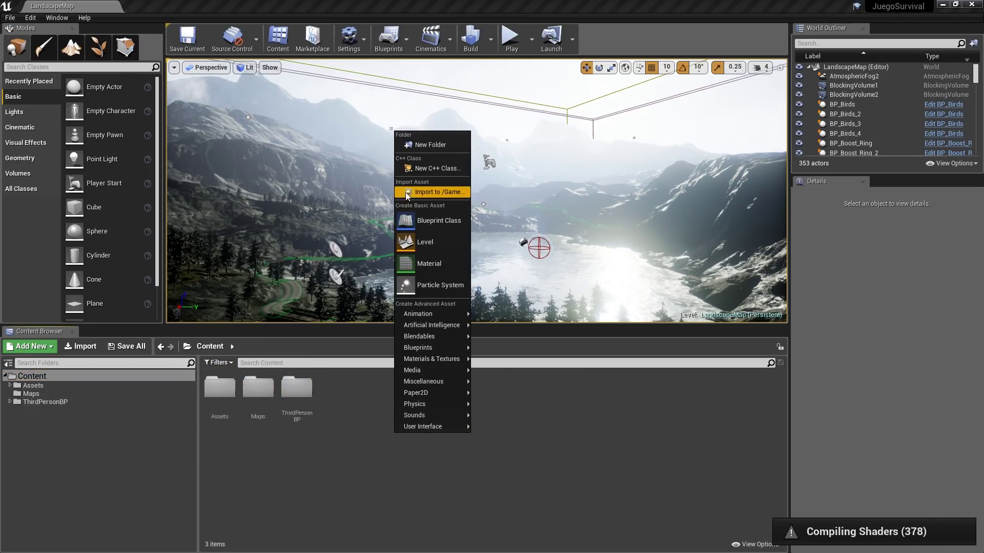
left_click(430, 147)
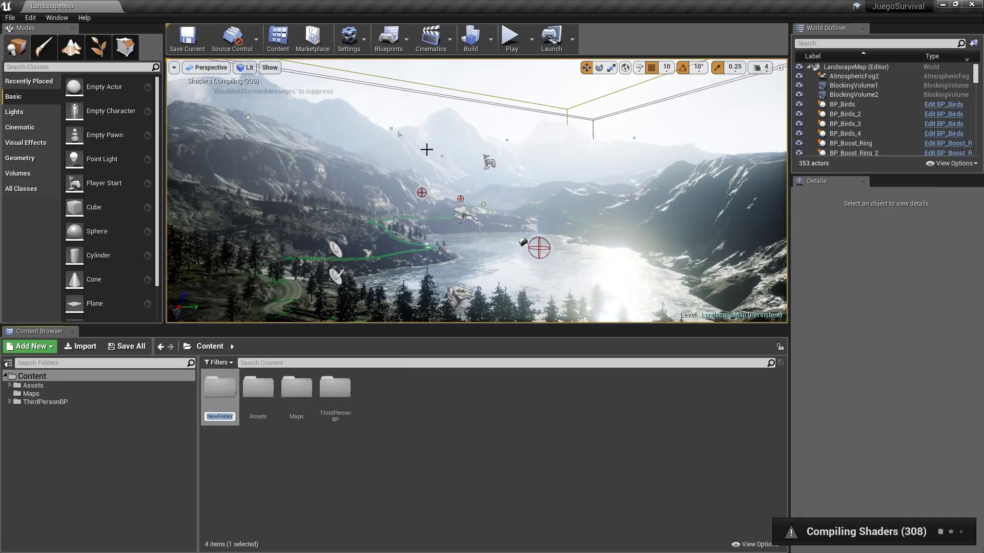
type("Personaje")
key("Return")
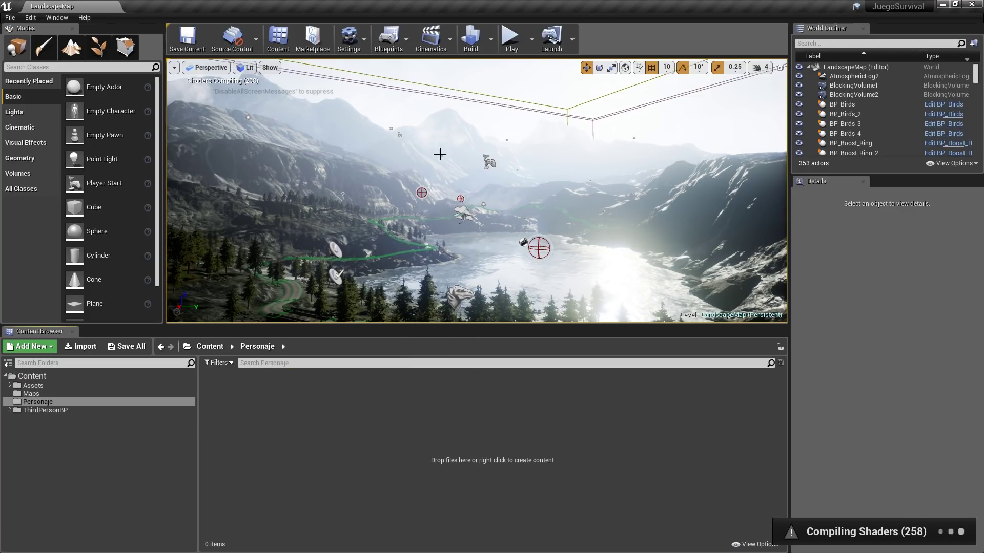
right_click(329, 398)
left_click(381, 102)
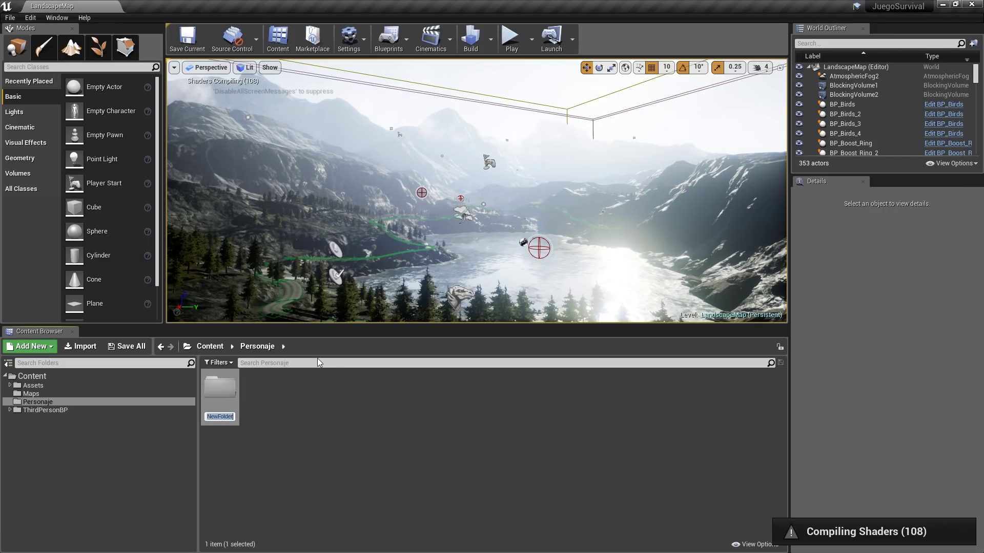
type("Texturas")
key("Return")
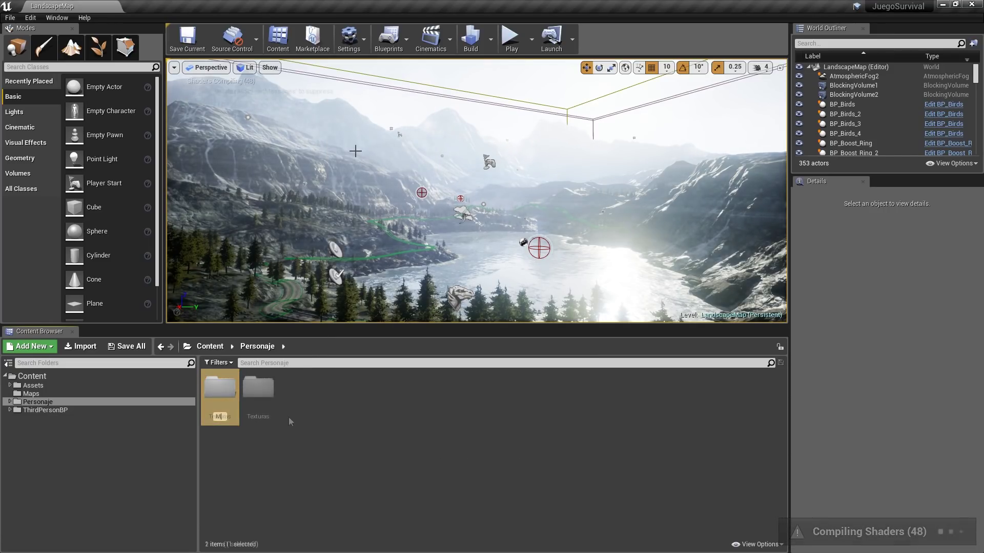
right_click(343, 358)
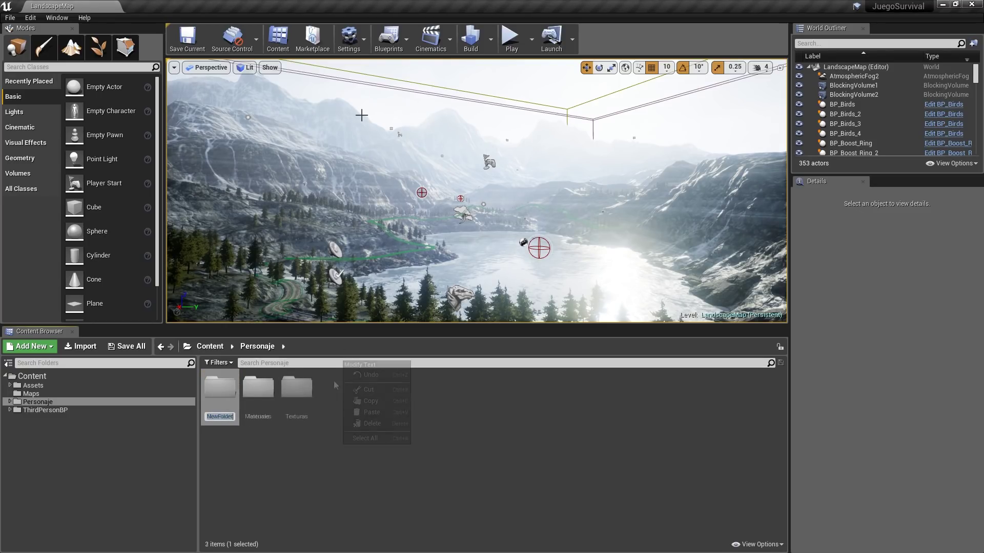
left_click(368, 366)
type("Mesh")
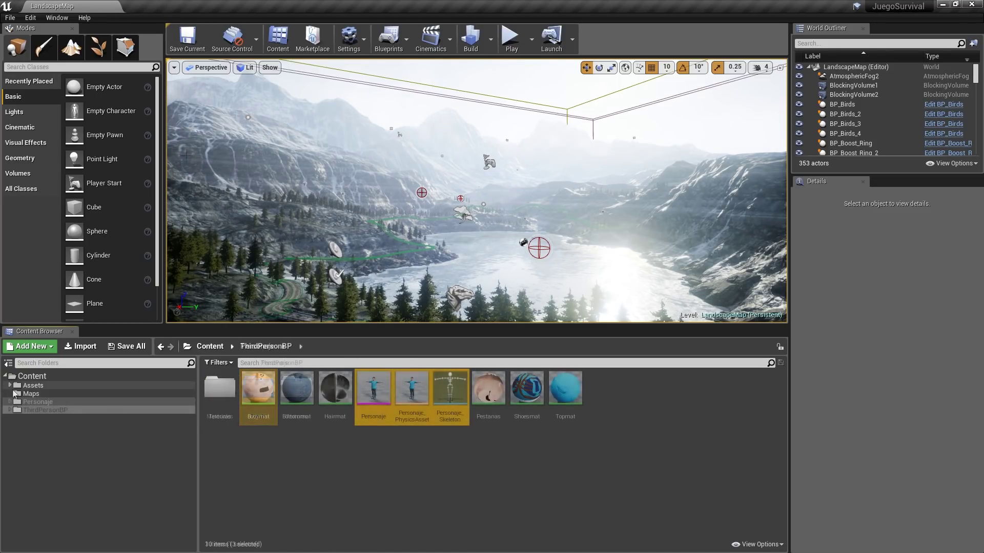
Move the character mesh, physics asset and skeleton into Mesh and the six materials into Materiales
left_click_drag(398, 399, 64, 418)
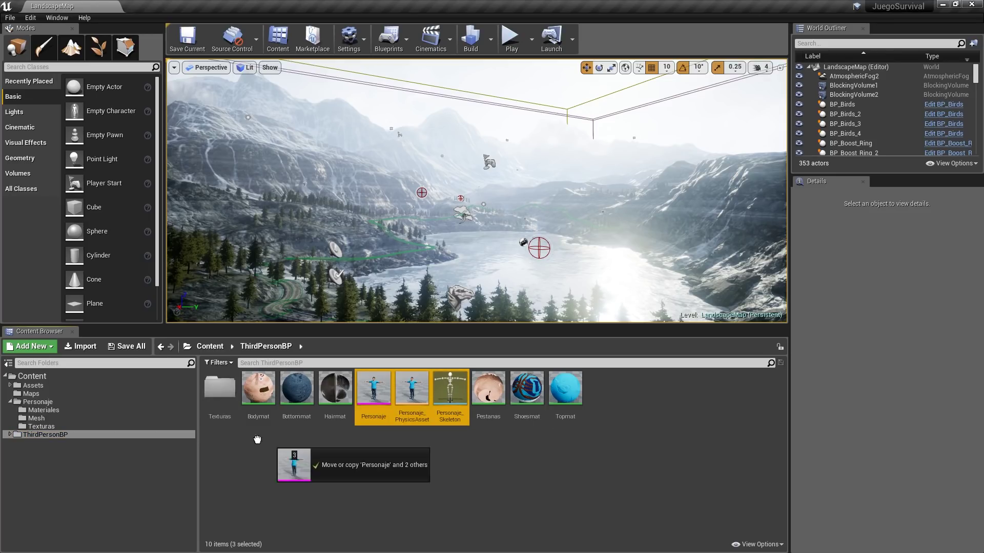
left_click(88, 440)
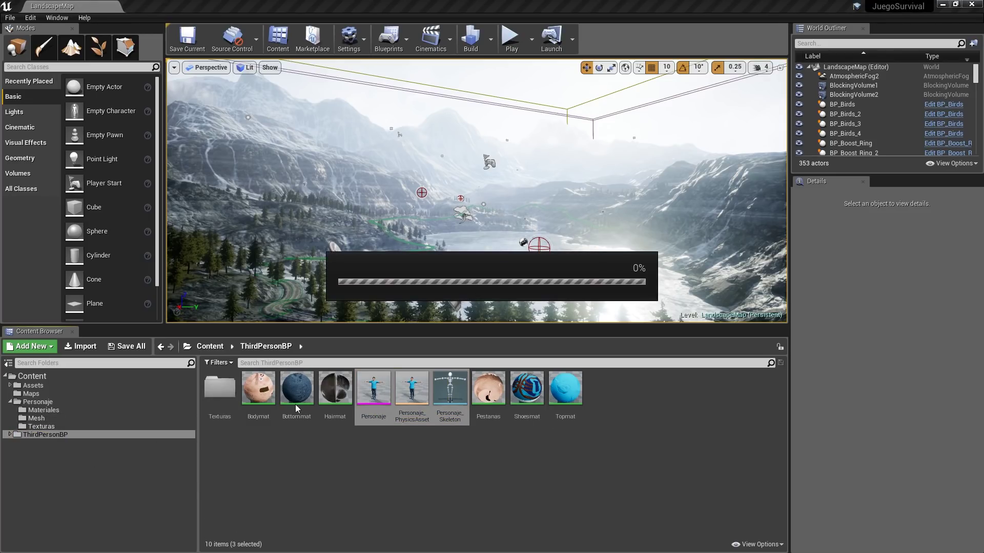
left_click(450, 388, "shift")
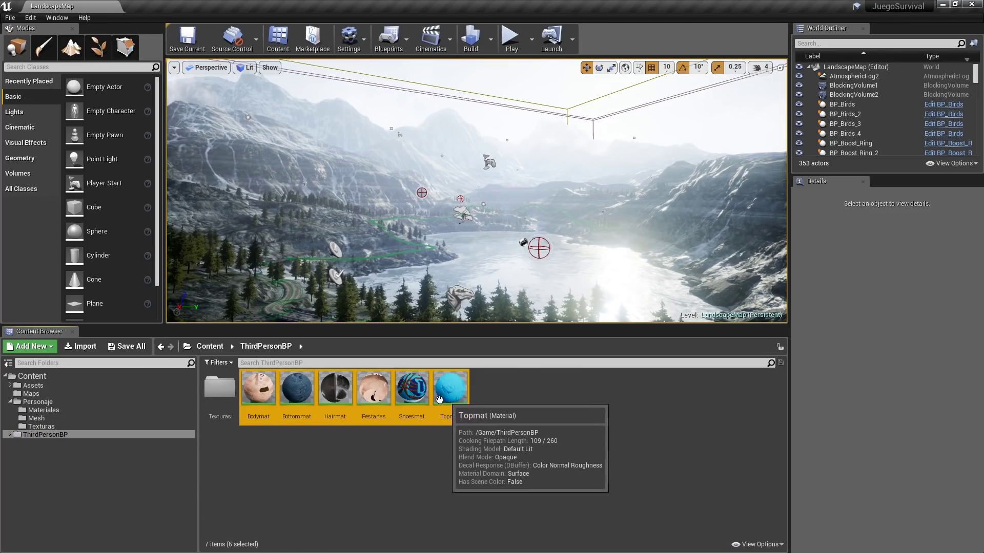
left_click_drag(449, 388, 45, 410)
left_click(79, 435)
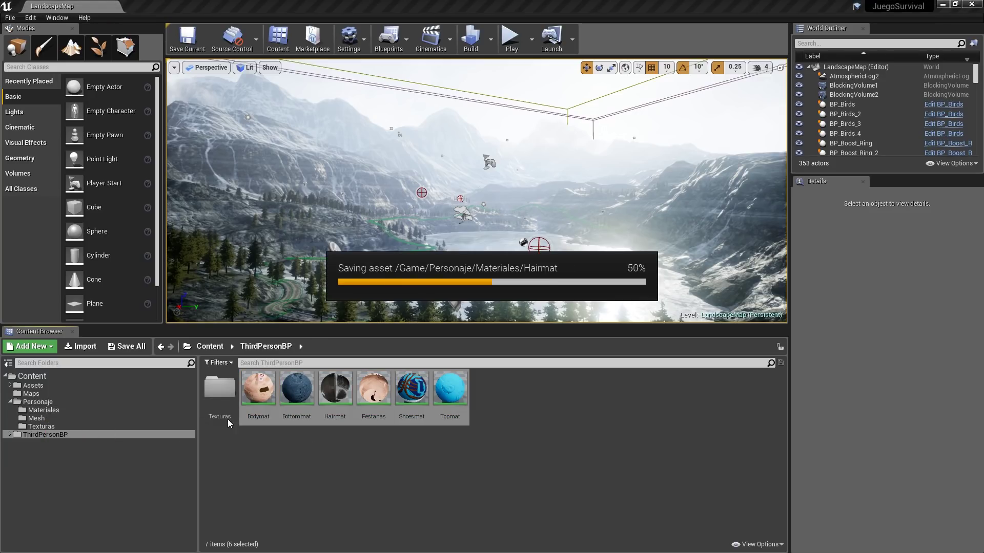
Move all 25 textures into Personaje/Texturas and delete the emptied ThirdPersonBP folder
double_click(216, 394)
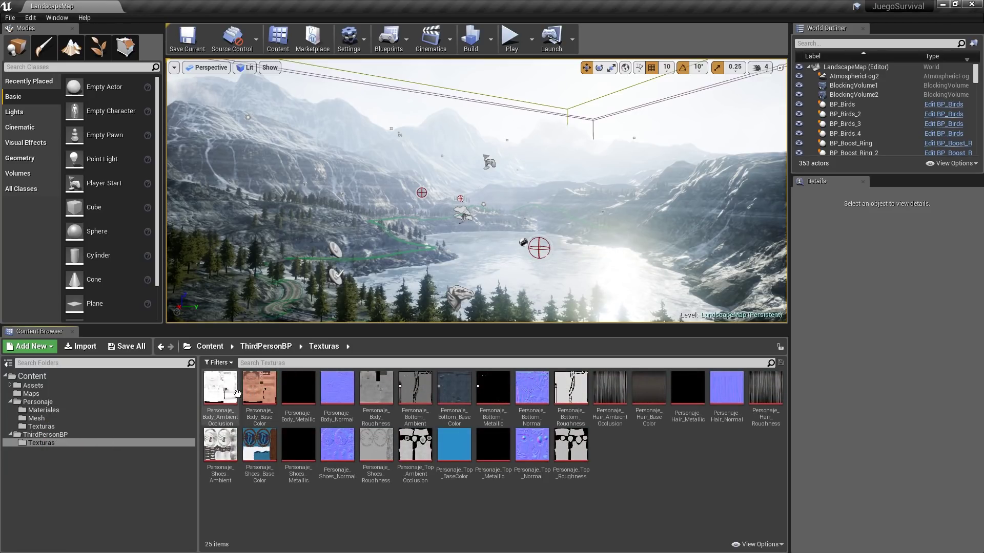
left_click(220, 390)
left_click(571, 446, "shift")
mouse_move(571, 446)
left_mouse_down()
mouse_move(2, 439)
mouse_move(41, 426)
left_mouse_up()
left_click(79, 447)
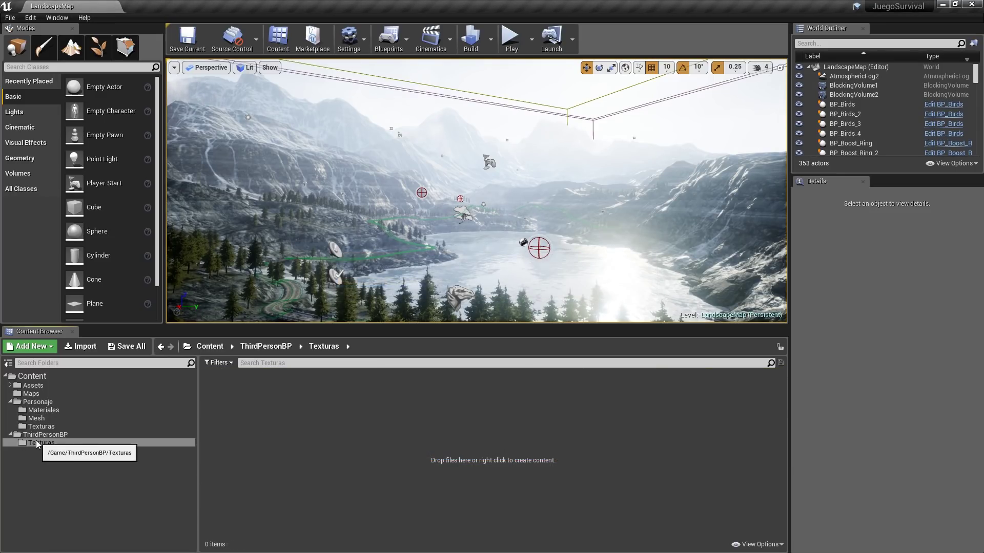
left_click(38, 436)
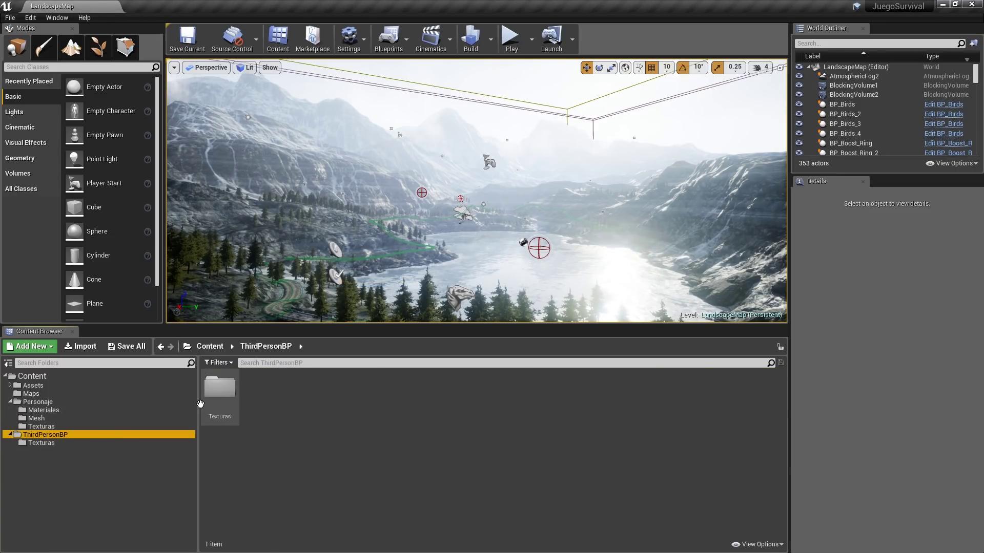
key("Delete")
Delete the old ThirdPersonBP folder and add the Third Person feature pack to the project
left_click(242, 426)
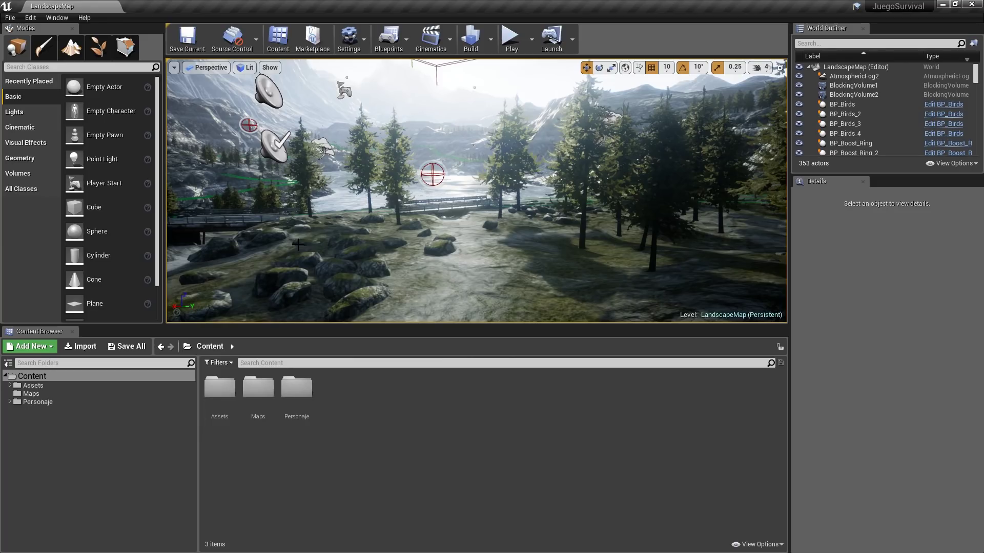
left_click(19, 348)
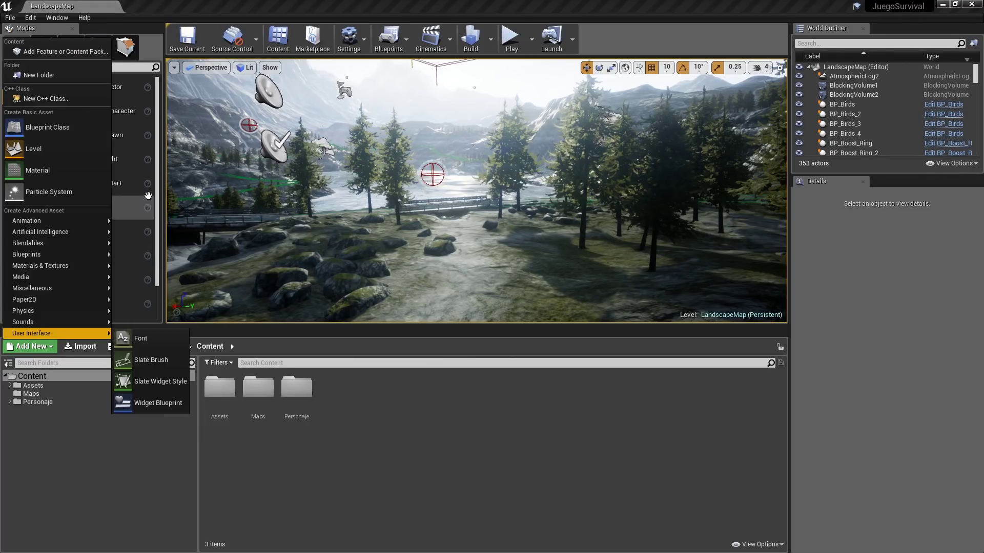
left_click(72, 52)
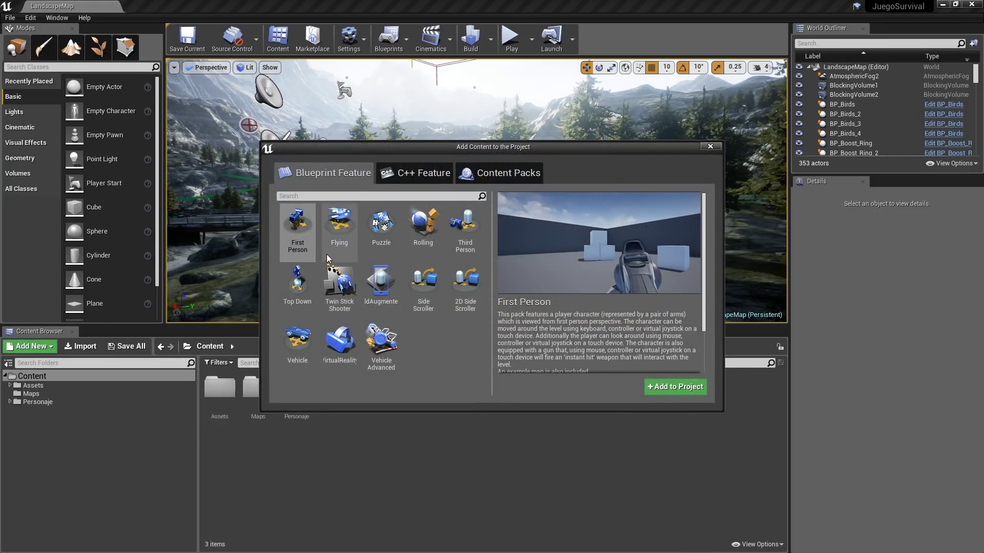
left_click(480, 249)
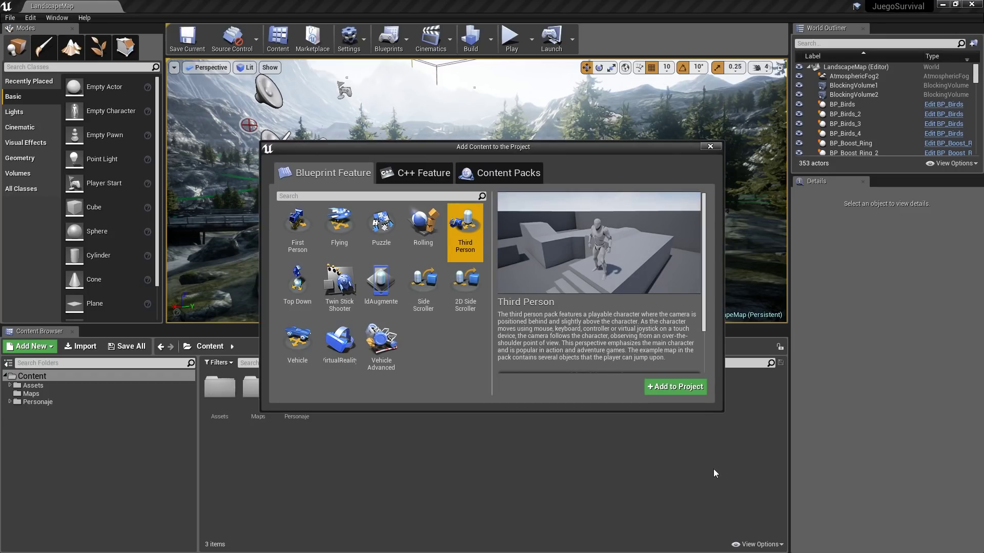
left_click(688, 389)
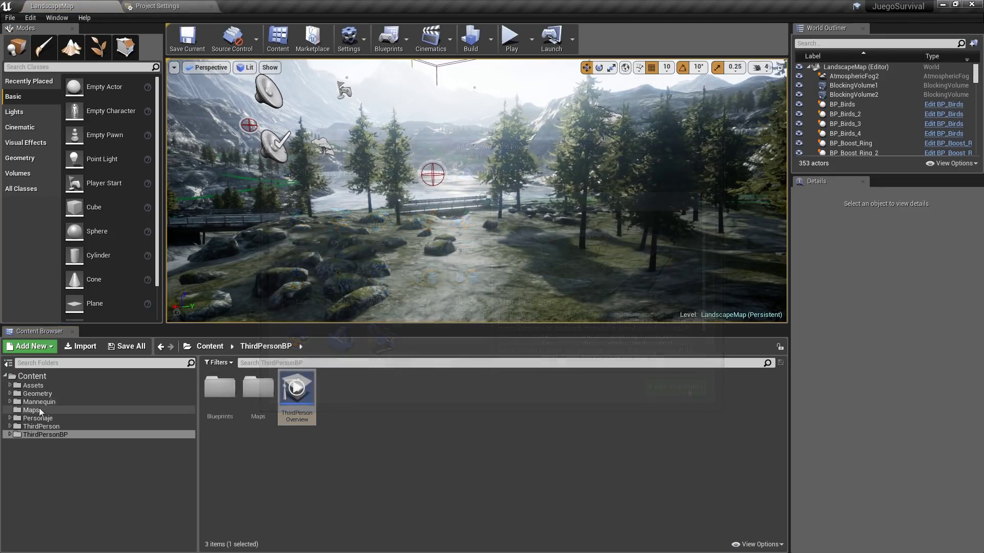
Move the ThirdPersonCharacter blueprint into Personaje and rename it BP_Personaje
left_click(45, 426)
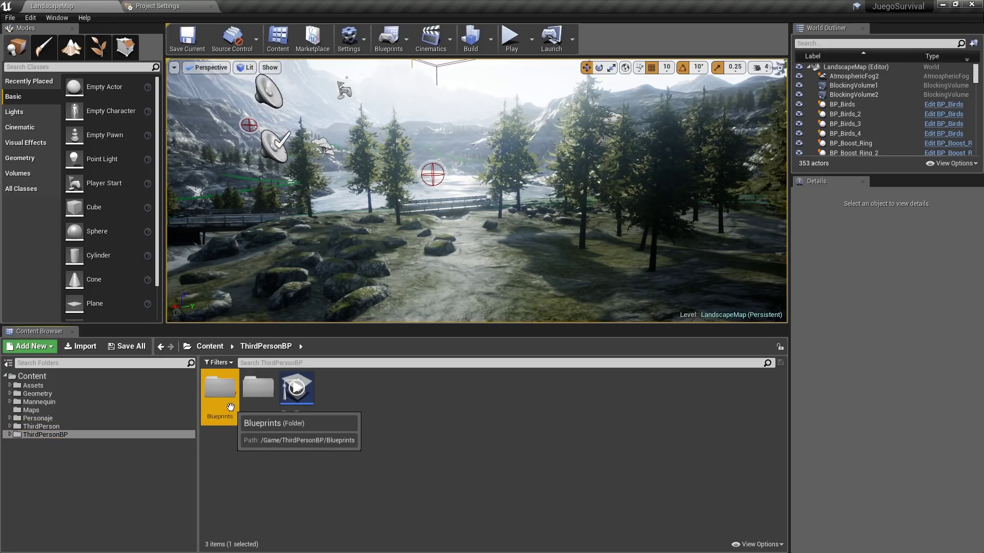
double_click(226, 410)
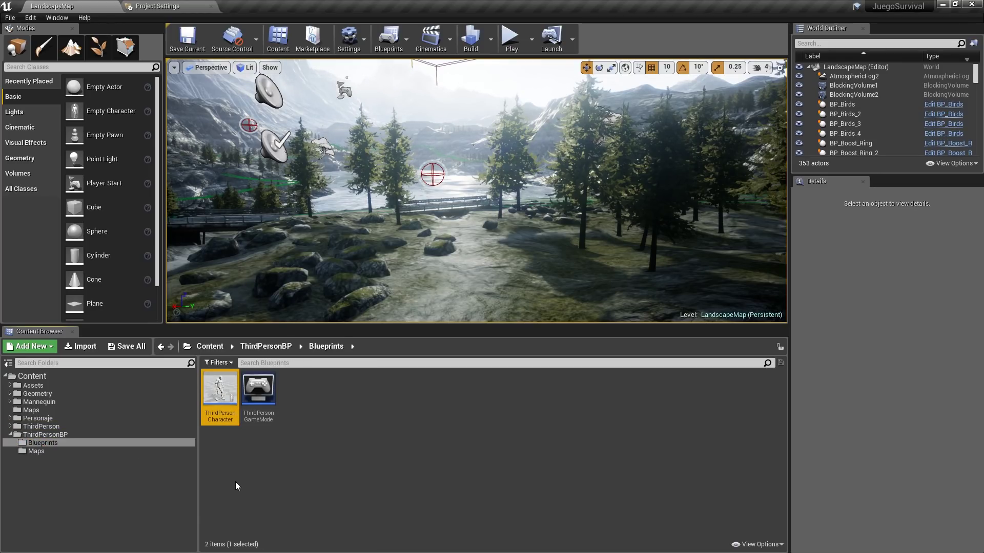
left_click_drag(220, 395, 42, 419)
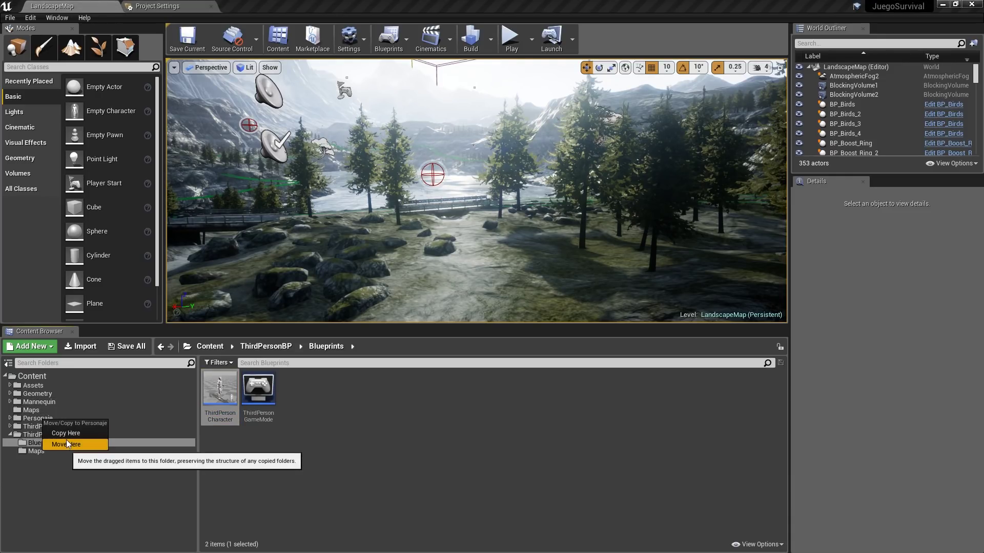
left_click(66, 444)
left_click(39, 418)
left_click(336, 395)
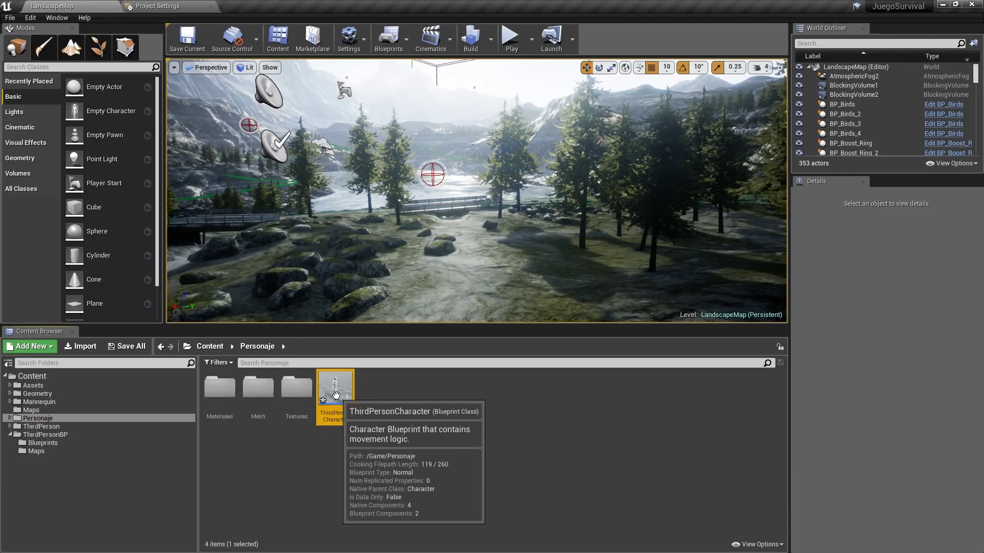
key("F2")
left_click(331, 411)
type("BP_Persona")
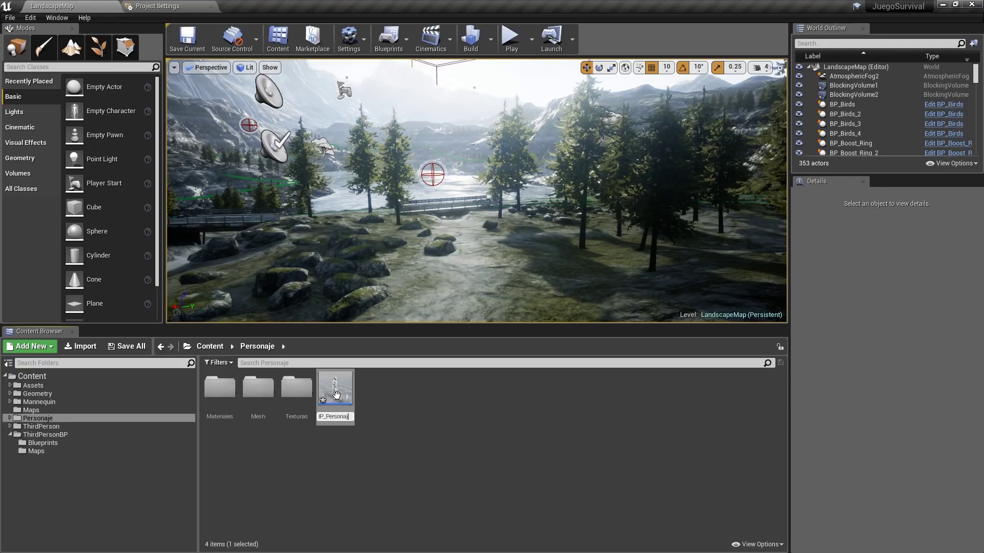
type("e")
key("Return")
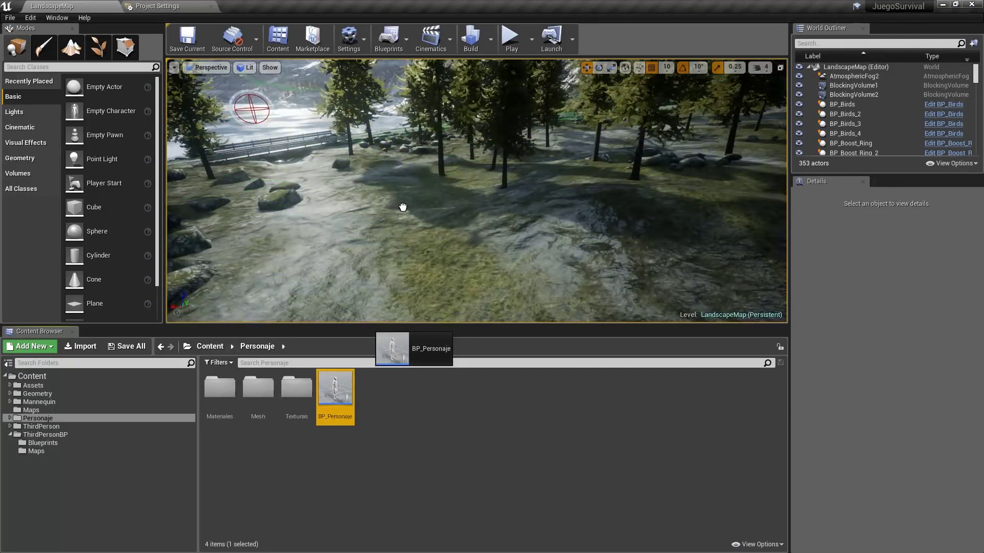
Place BP_Personaje on the landscape and frame the view on it
left_click_drag(404, 207, 394, 203)
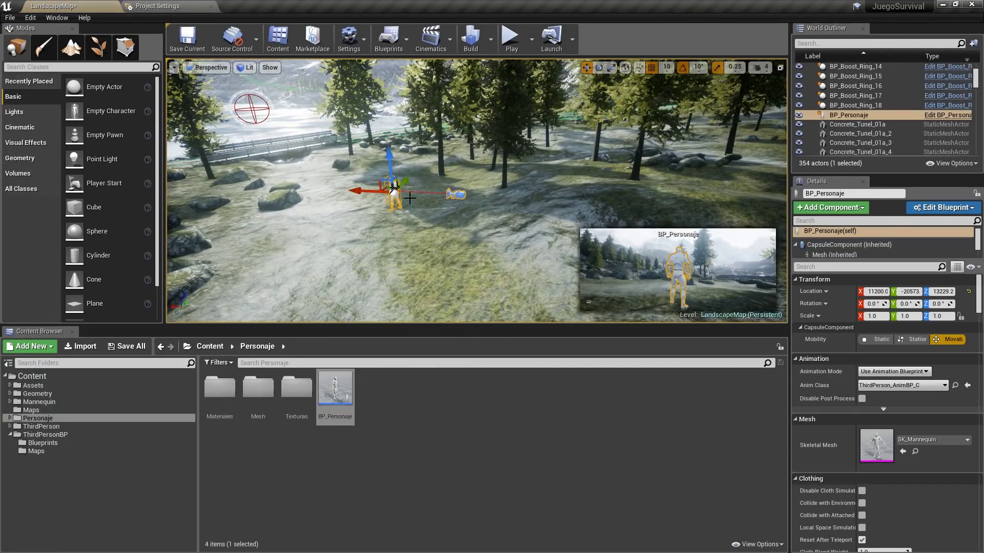
key("f")
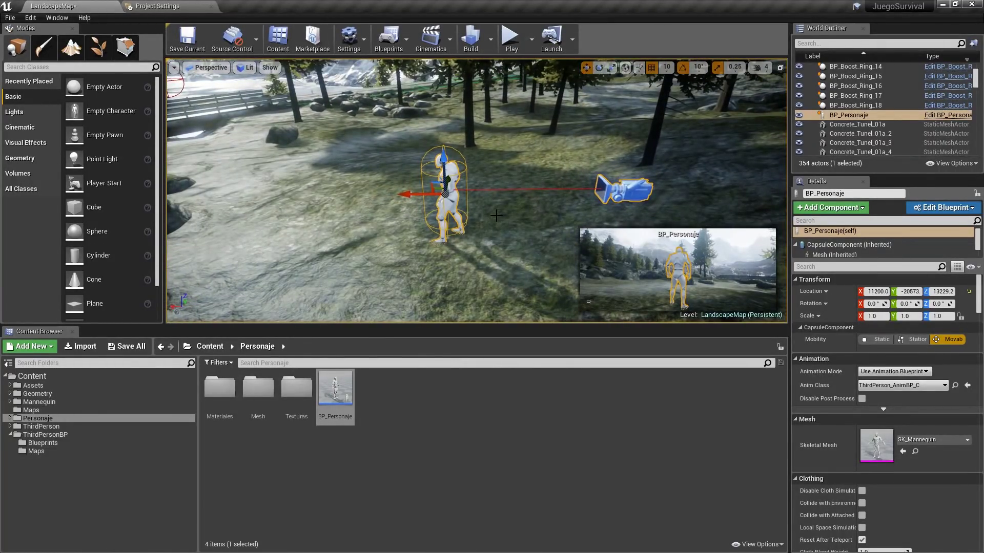
right_click(845, 85)
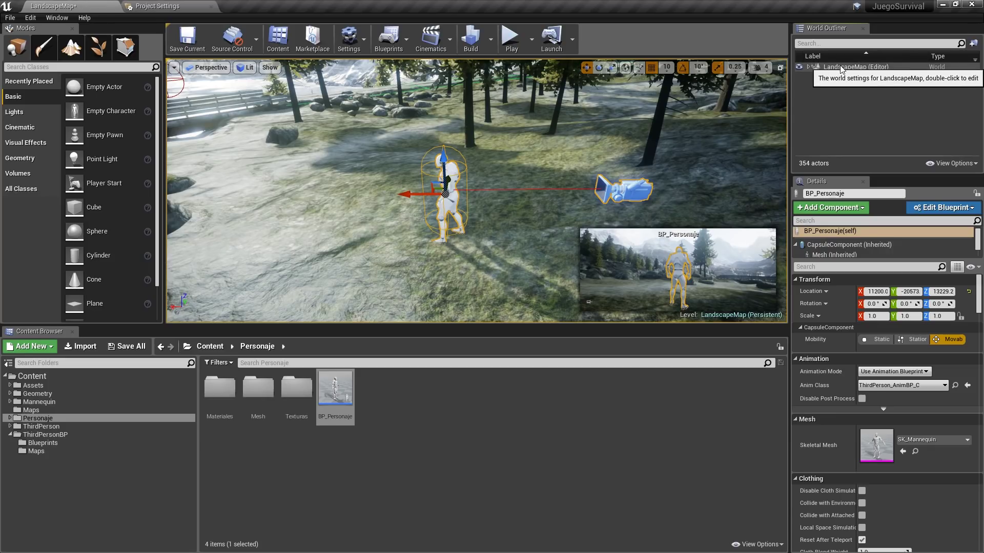
Save all content and set the LandscapeMap GameMode Override to GameMode
left_click(840, 67)
right_click(840, 66)
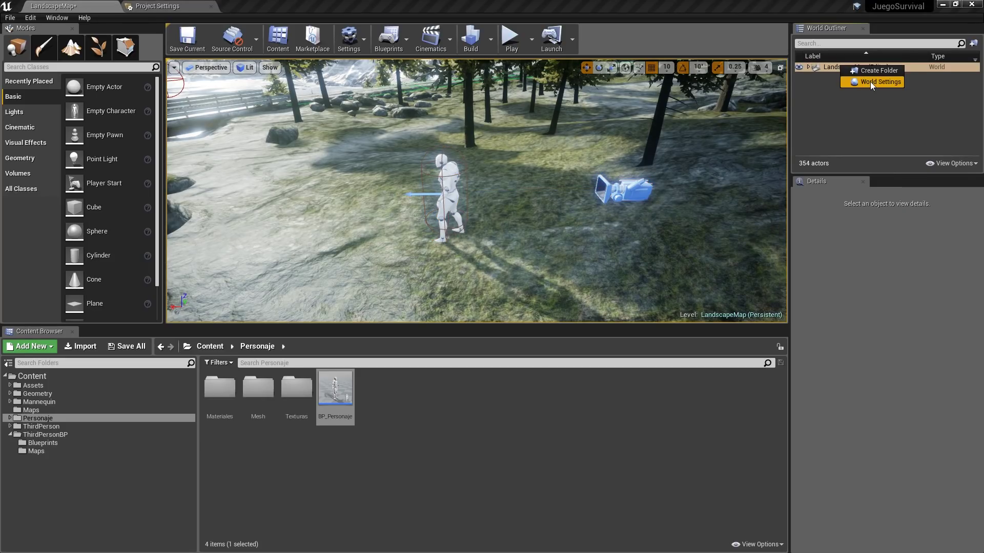
left_click(870, 81)
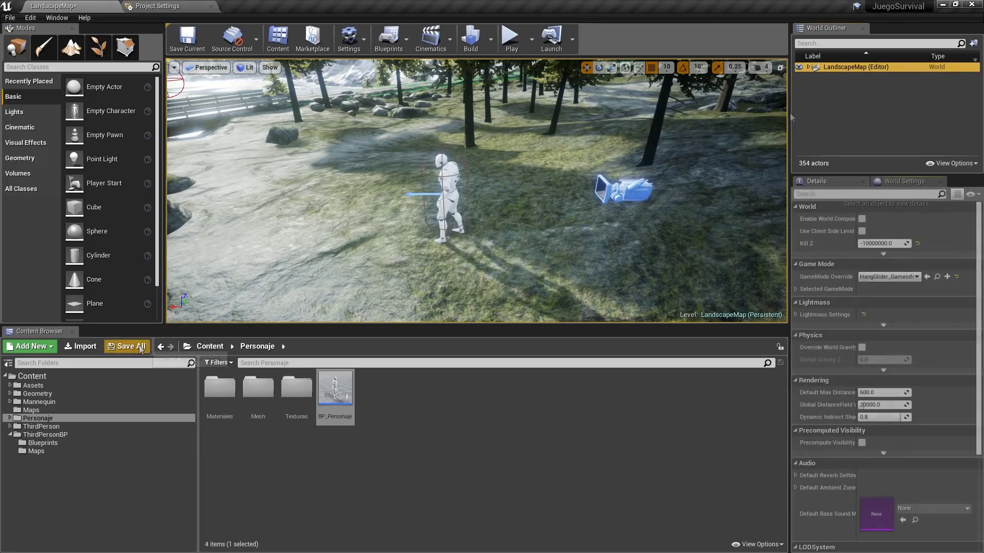
left_click(139, 348)
left_click(564, 378)
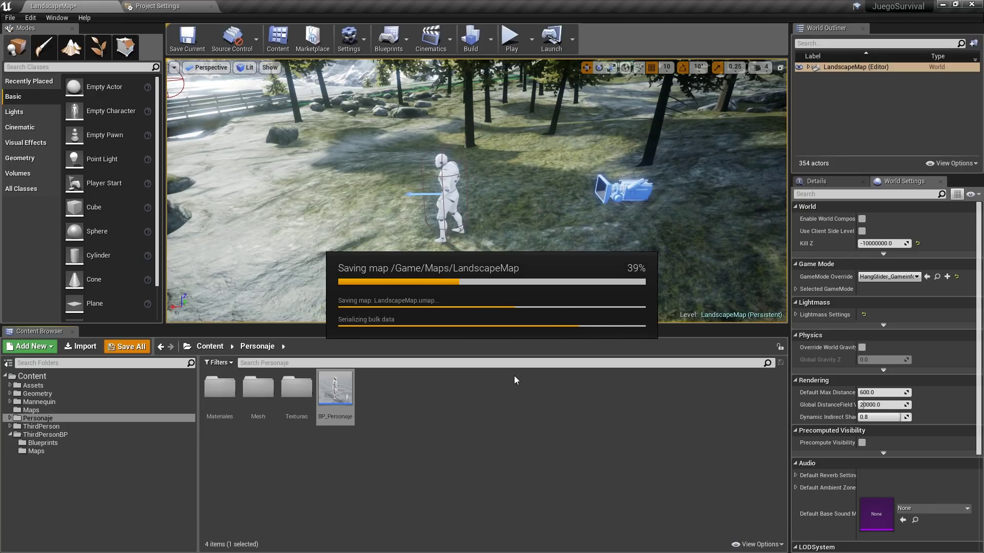
left_click(890, 276)
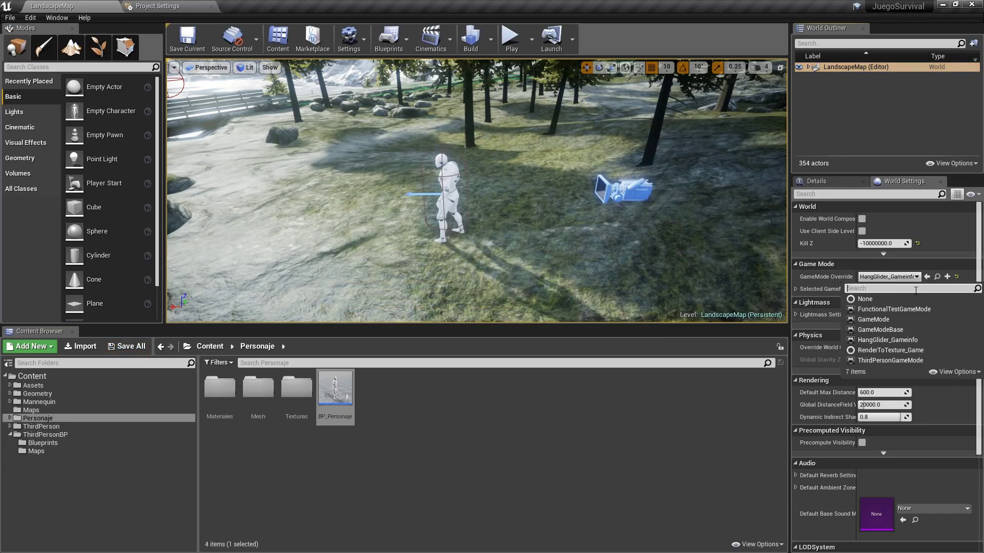
left_click(897, 319)
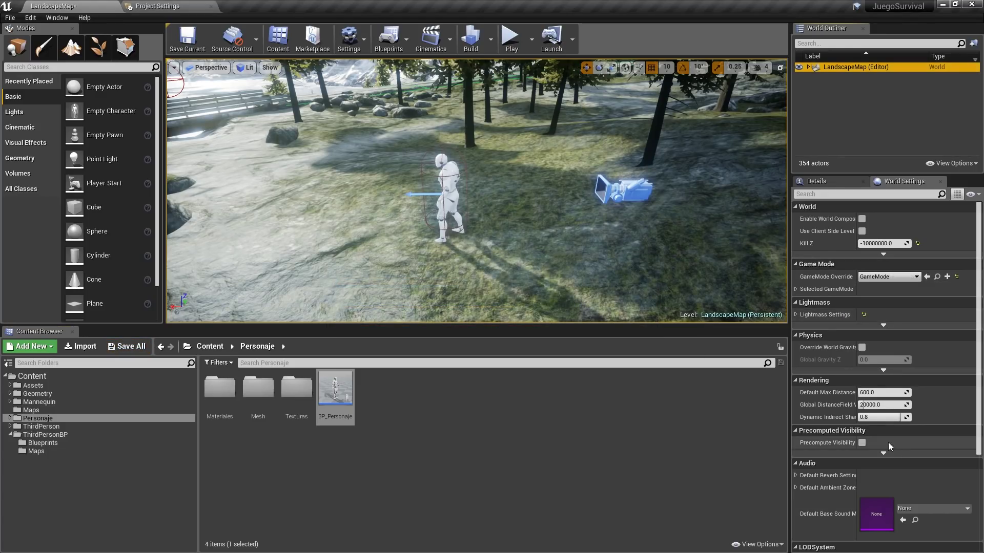
left_click(796, 289)
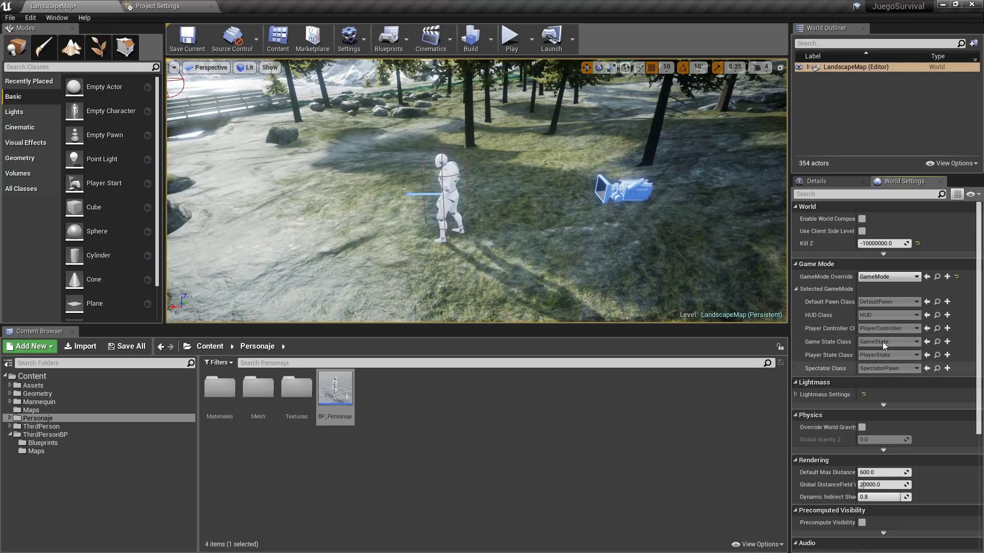
Set the placed BP_Personaje's Auto Possess Player to Player 0
left_click(444, 205)
left_click_drag(980, 241, 980, 513)
left_click(884, 324)
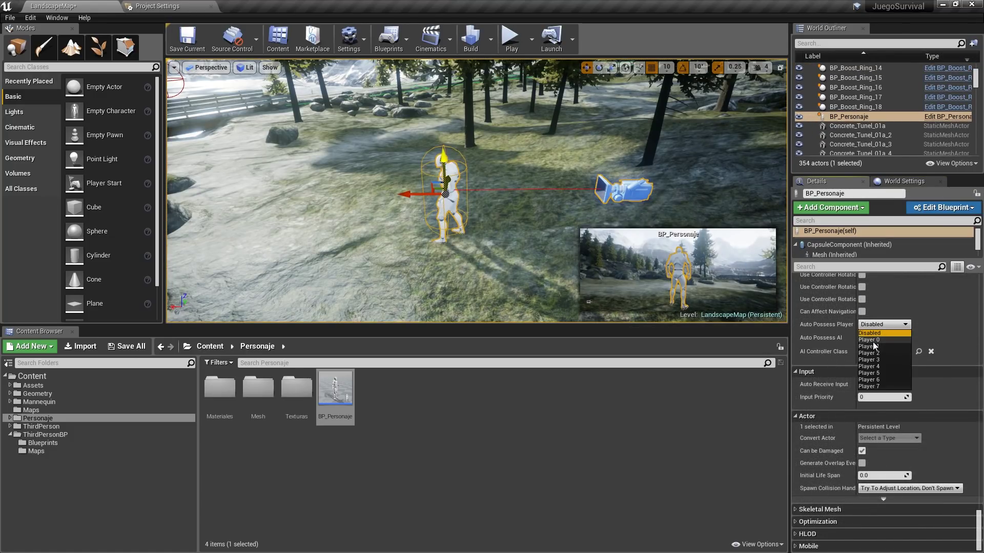
left_click(871, 340)
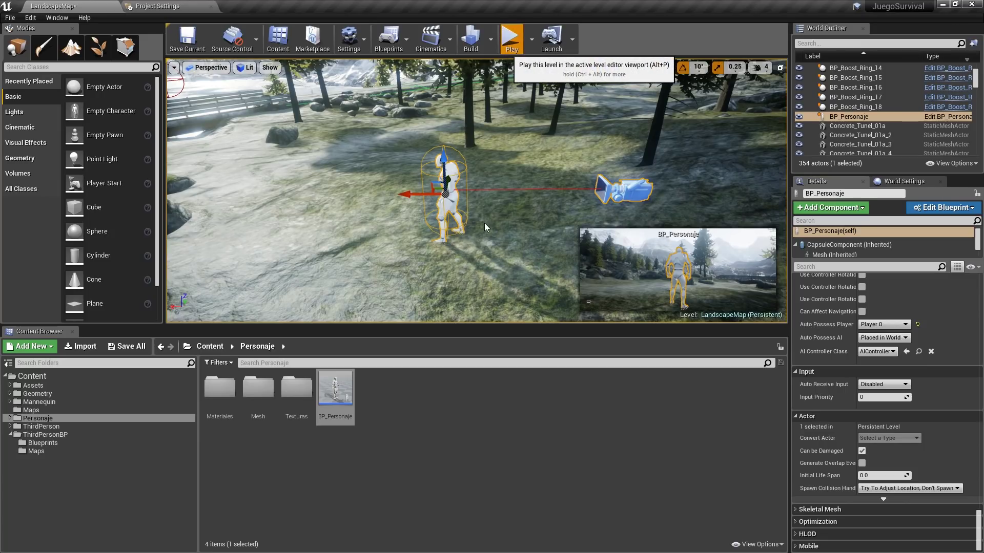
Play-test the level with Alt+P, stop with Esc, and open the BP_Personaje blueprint
key("alt+p")
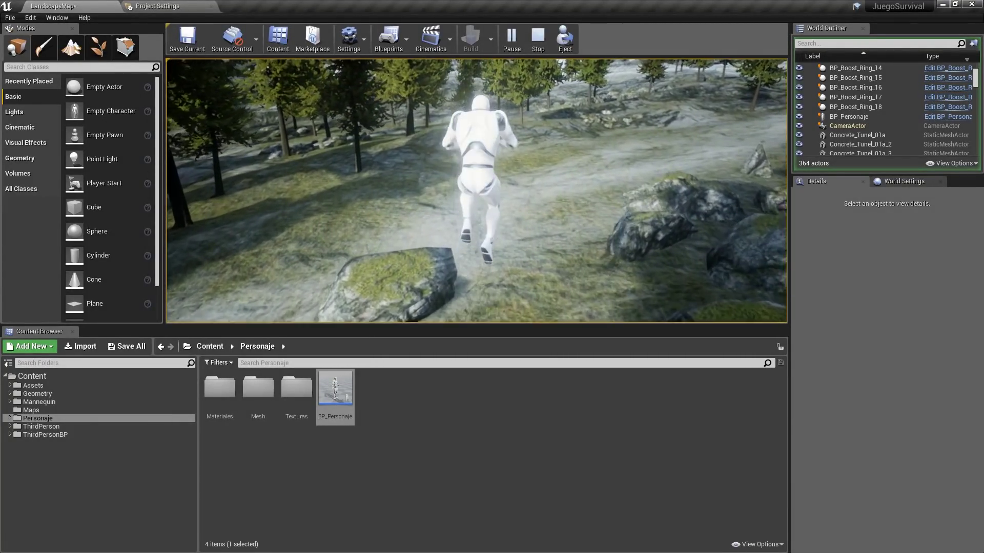
key("Escape")
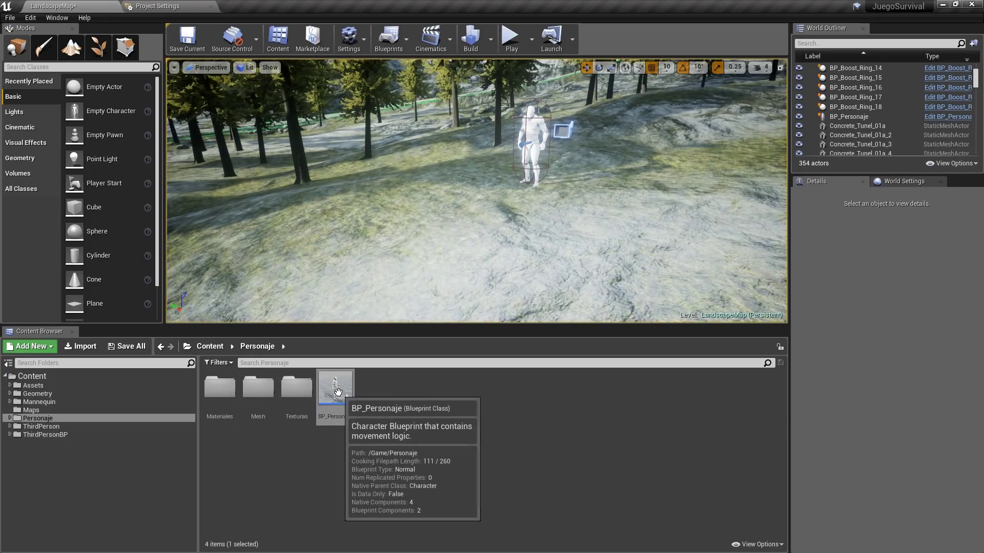
double_click(338, 396)
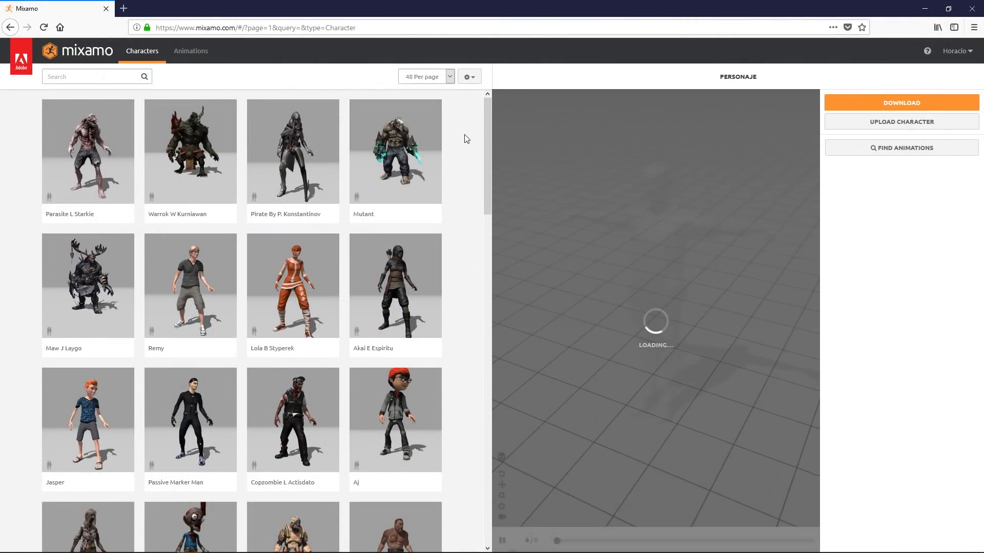
Search 'idle', apply the first Idle animation, and download it as FBX Without Skin
left_click(105, 77)
type("idle")
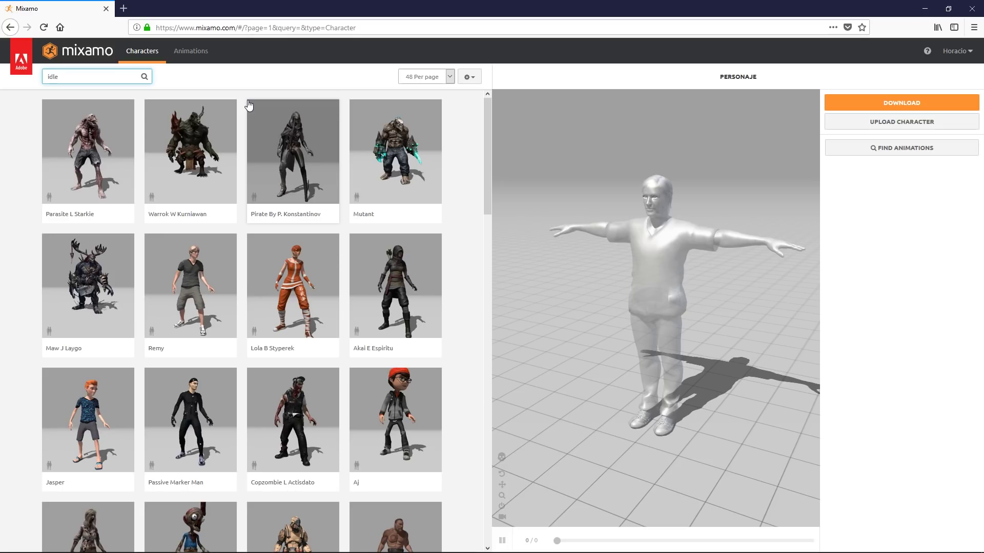
key("Return")
left_click(191, 50)
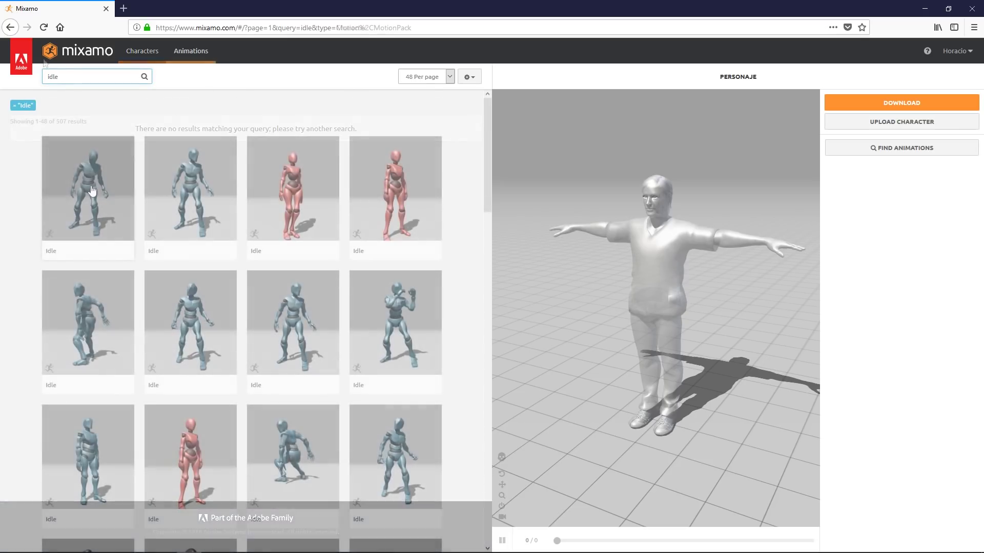
left_click(88, 188)
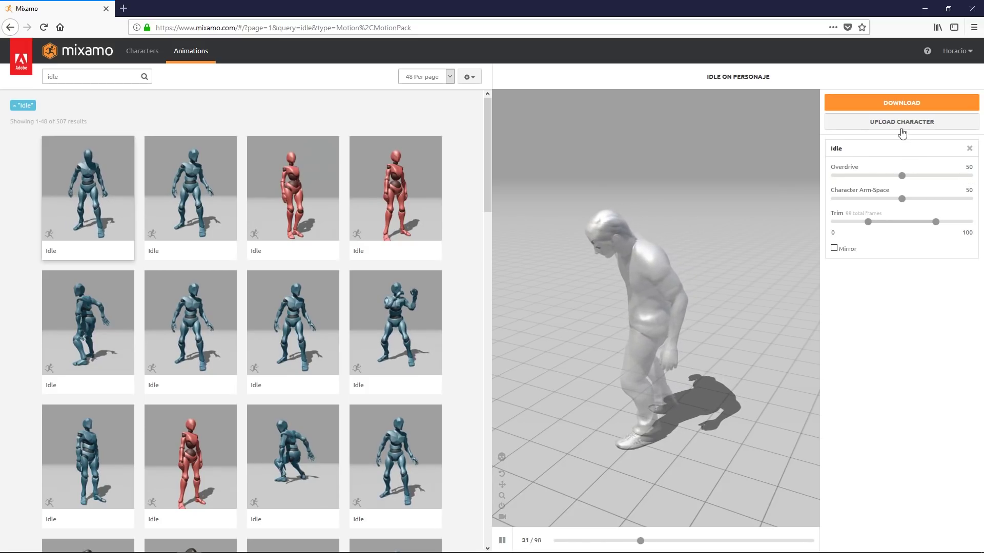
left_click(871, 104)
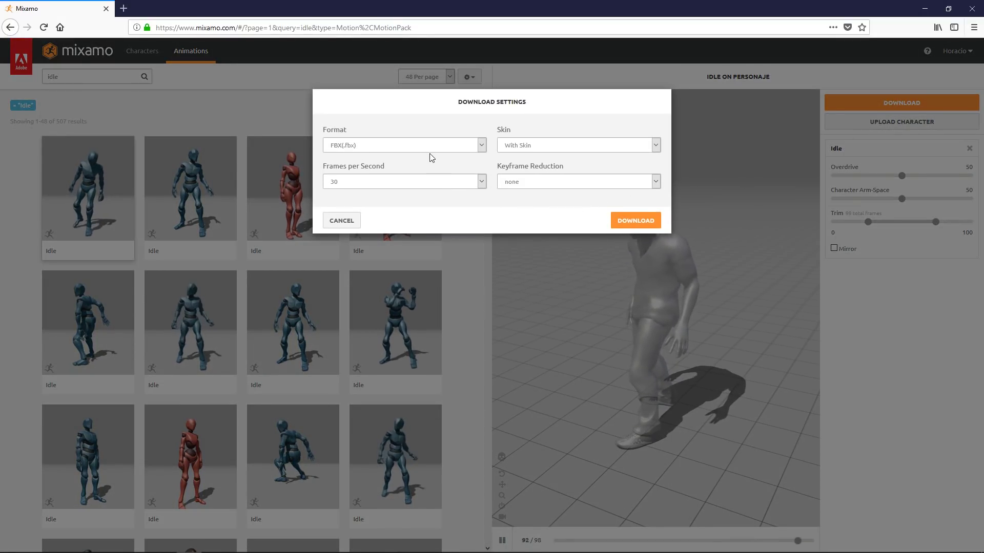
left_click(527, 145)
left_click(529, 172)
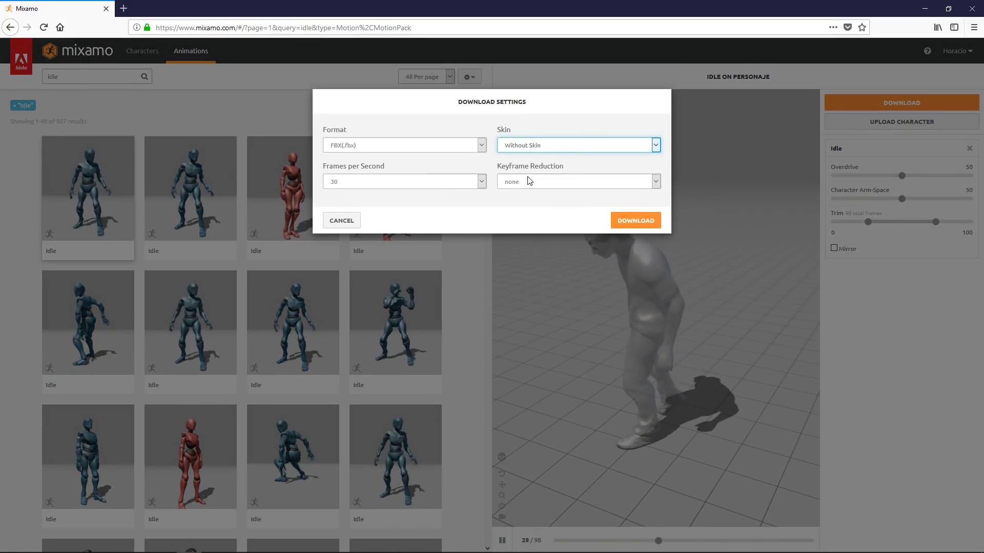
left_click(617, 219)
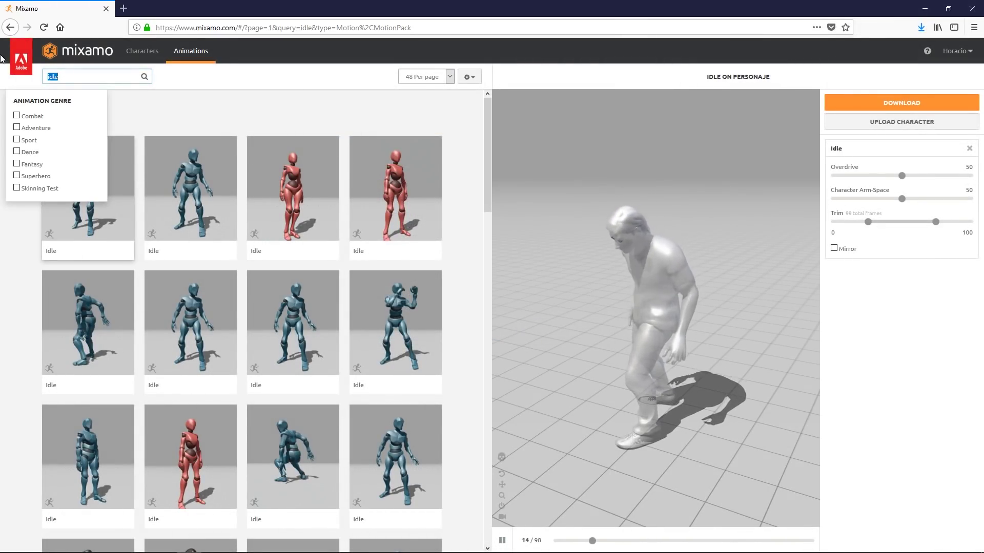
Apply an in-place Walking animation and save Walking.fbx to disk
type("walk")
key("Return")
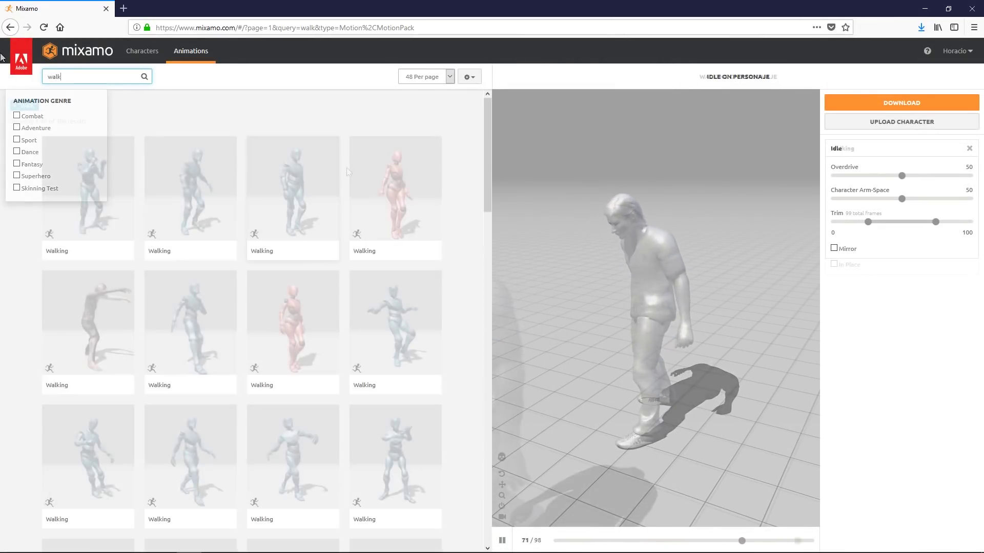
left_click(333, 174)
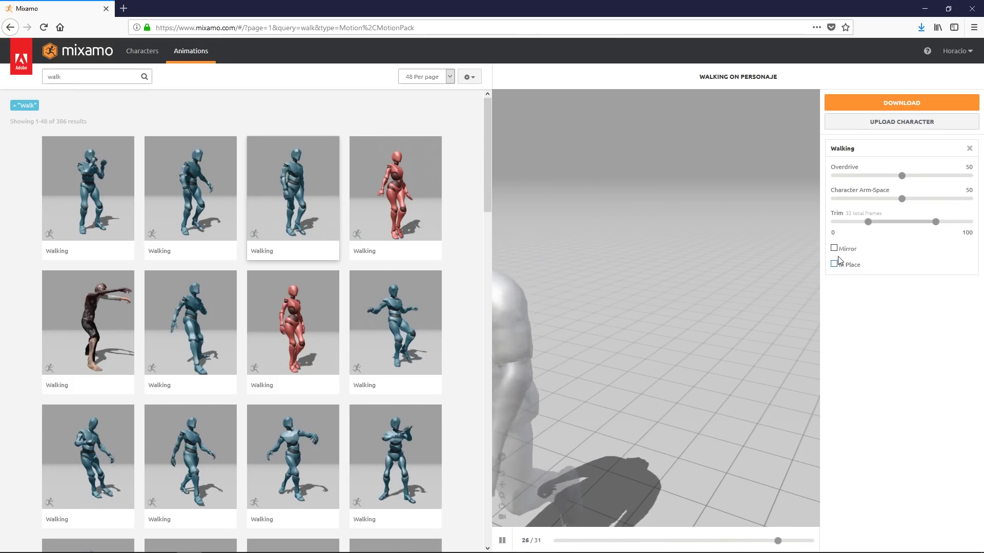
left_click(837, 262)
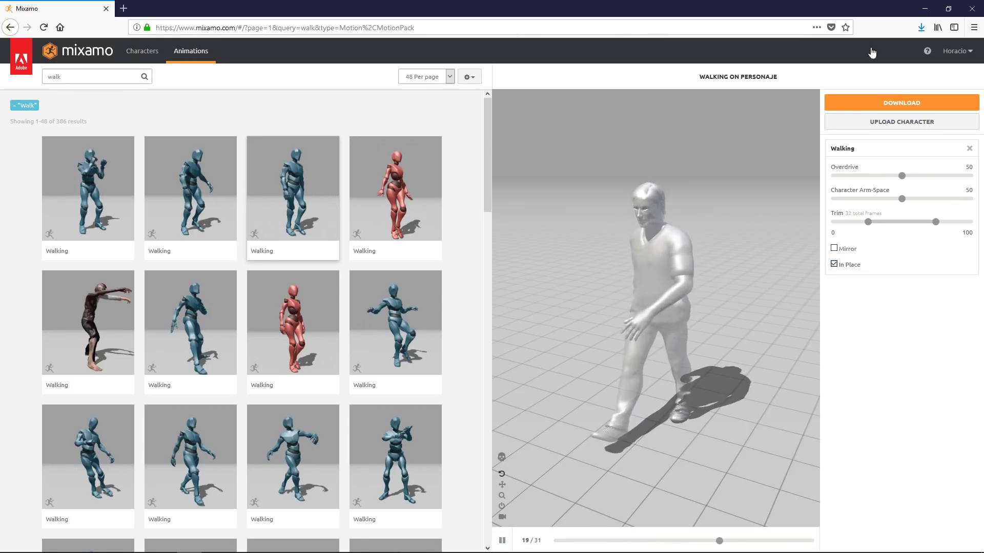
left_click(874, 103)
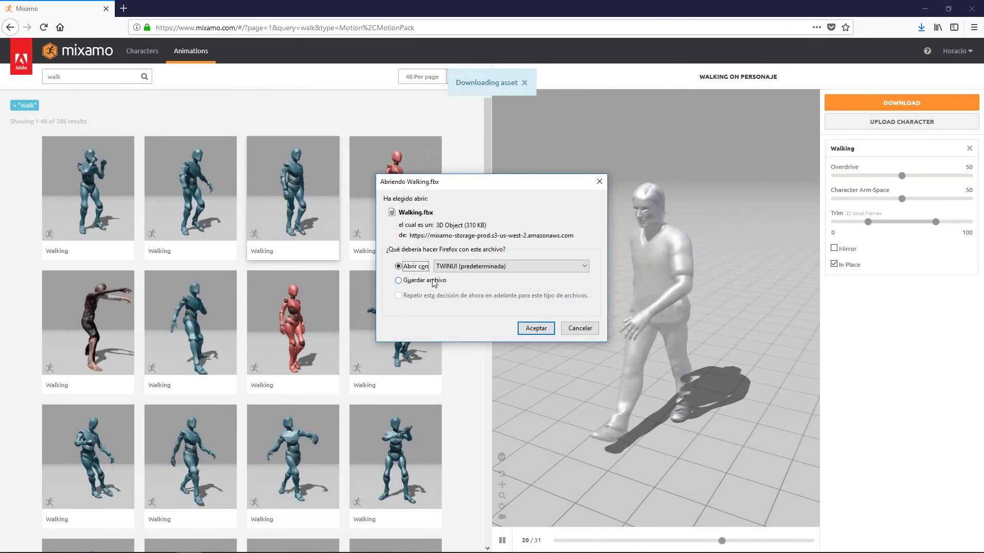
left_click(433, 281)
left_click(536, 327)
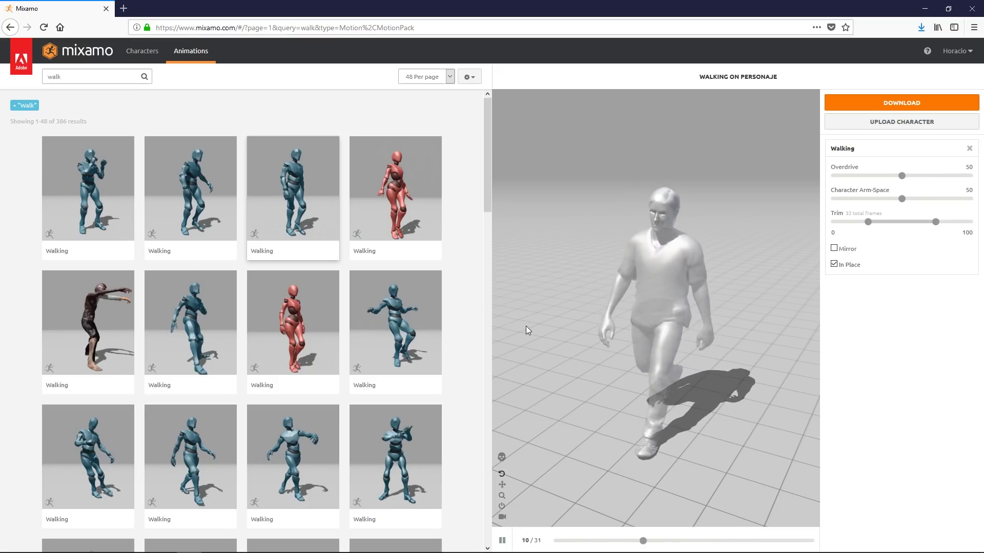
Tilt the preview to look down on the character, then search for 'run' animations
scroll(509, 349, "up", 5)
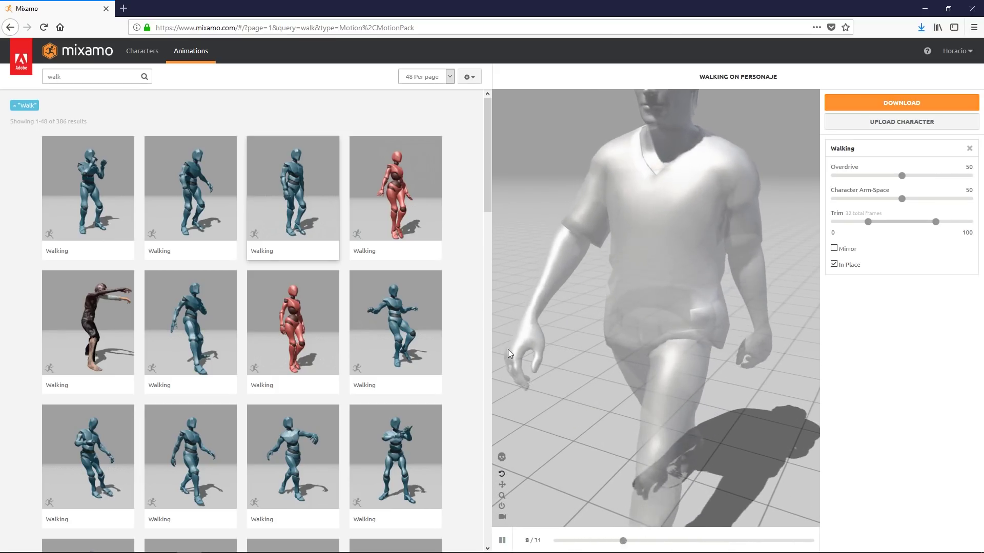
left_click_drag(542, 252, 543, 329)
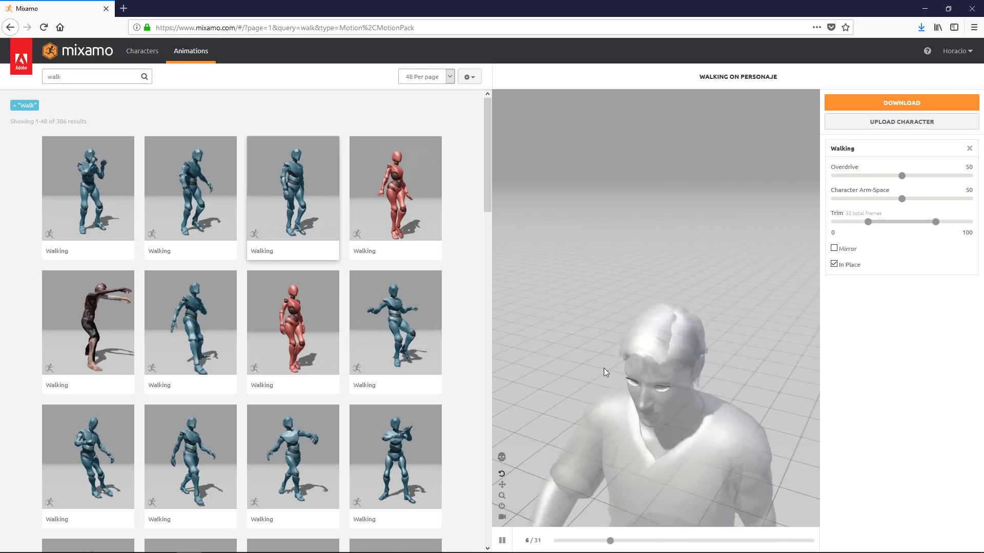
left_click_drag(604, 367, 634, 432)
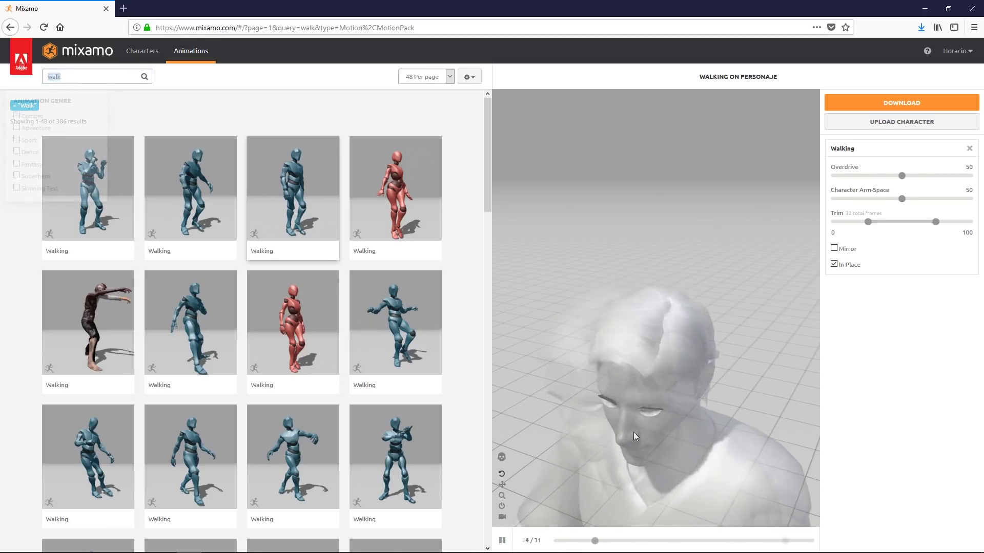
type("run")
key("Return")
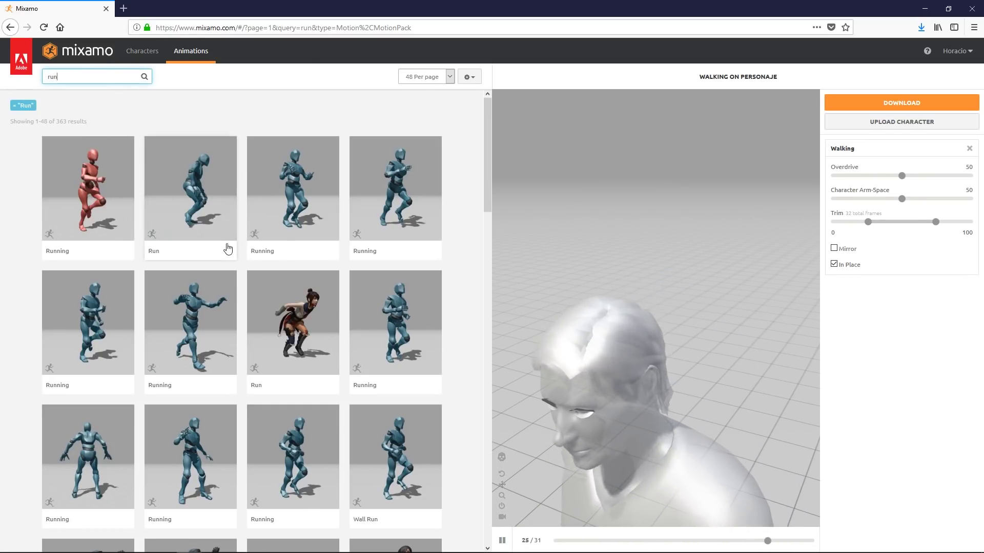
Apply the fourth Running animation and download it with the default settings
left_click(365, 210)
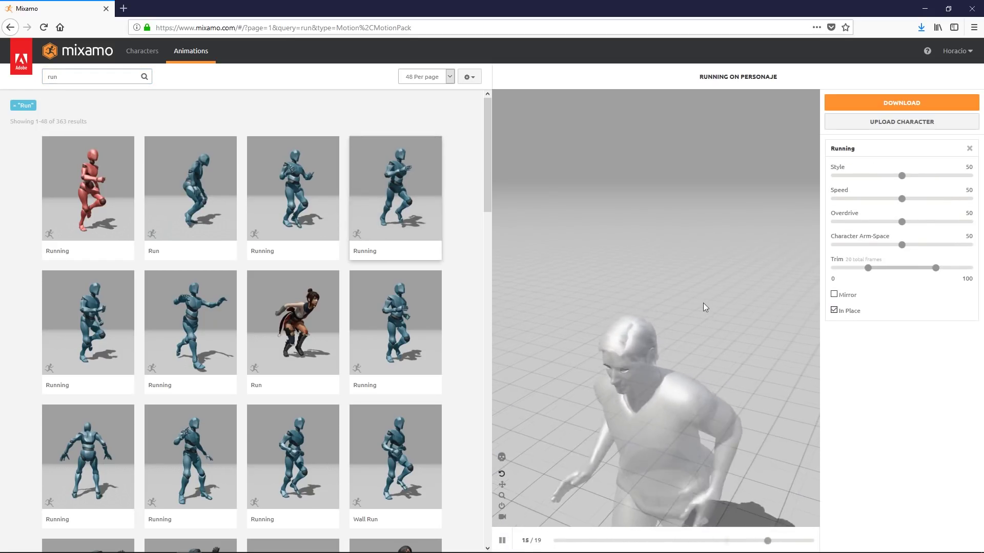
left_click(861, 105)
left_click(630, 225)
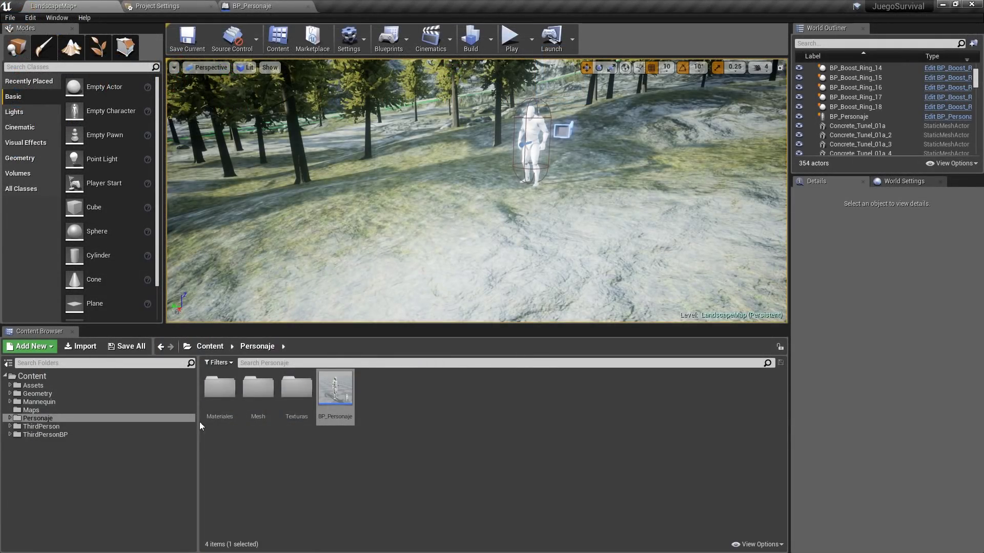
Create an Animaciones folder inside Personaje
right_click(448, 436)
left_click(497, 144)
type("nimaciones")
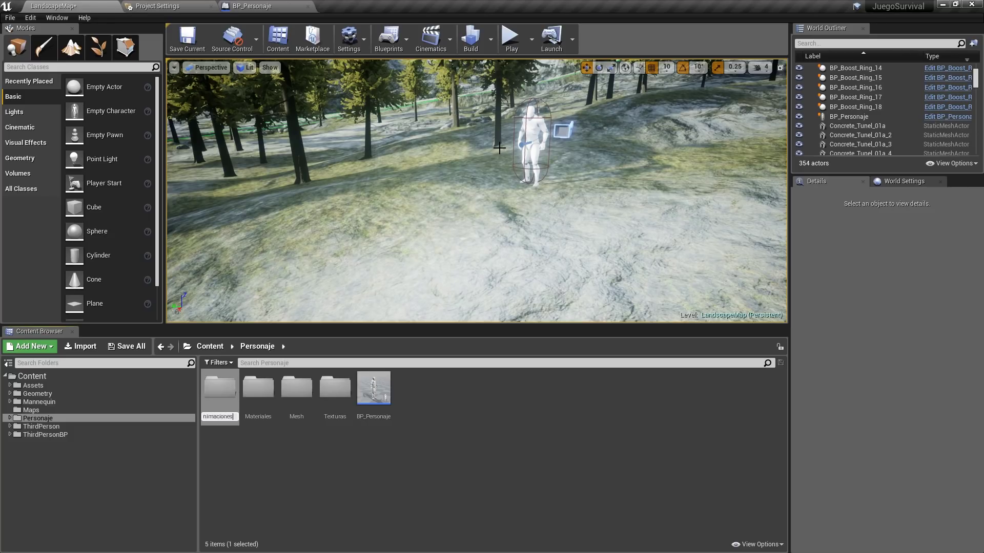
key("Return")
Import the Running, Walking and Idle FBX files onto Personaje_Skeleton, then preview Running
right_click(383, 437)
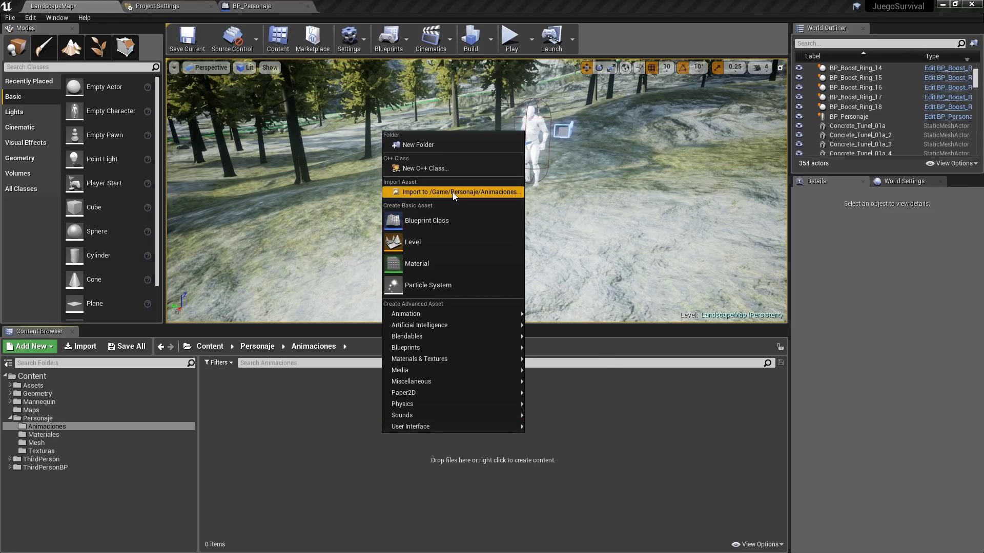
left_click(450, 128)
left_click(49, 89)
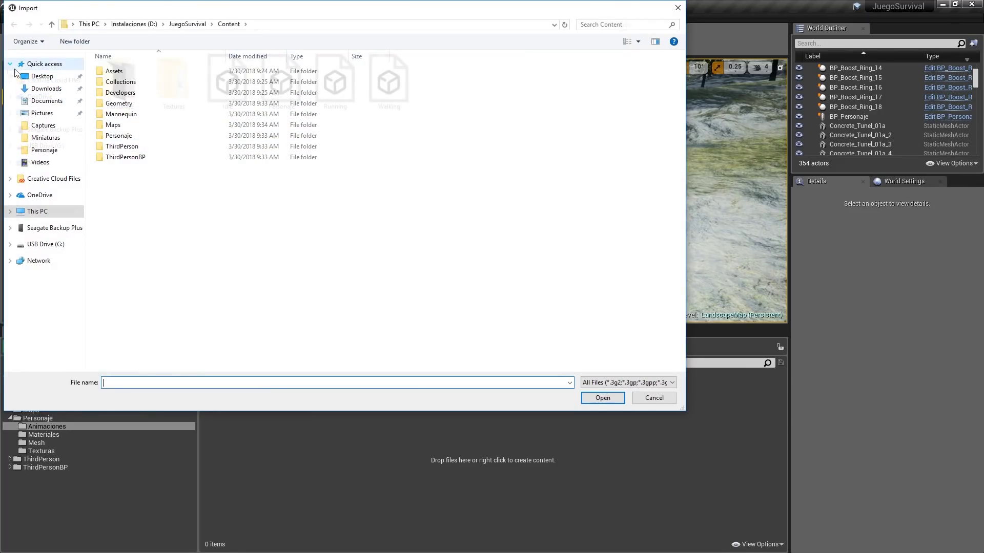
left_click(321, 106)
left_click(404, 86, "ctrl")
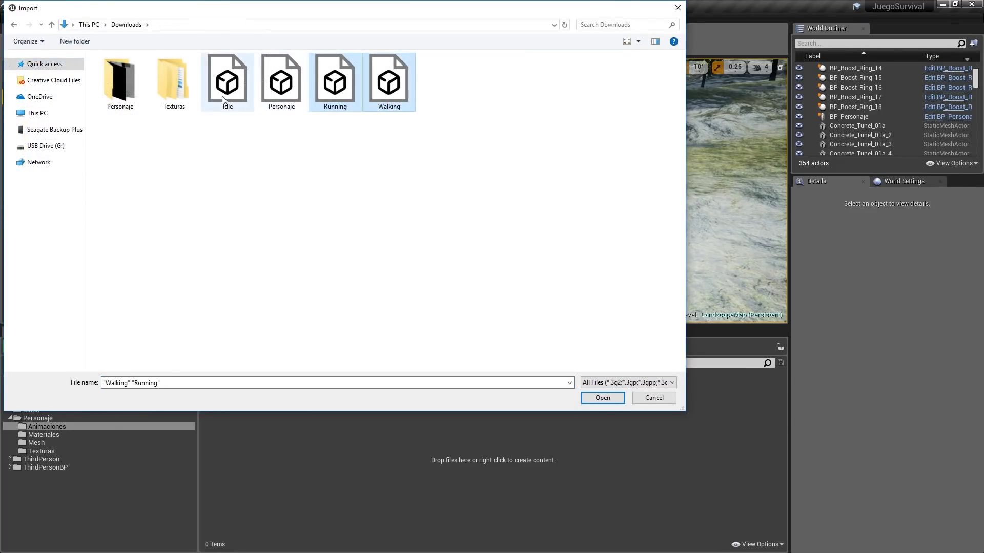
left_click(222, 97, "ctrl")
left_click(603, 398)
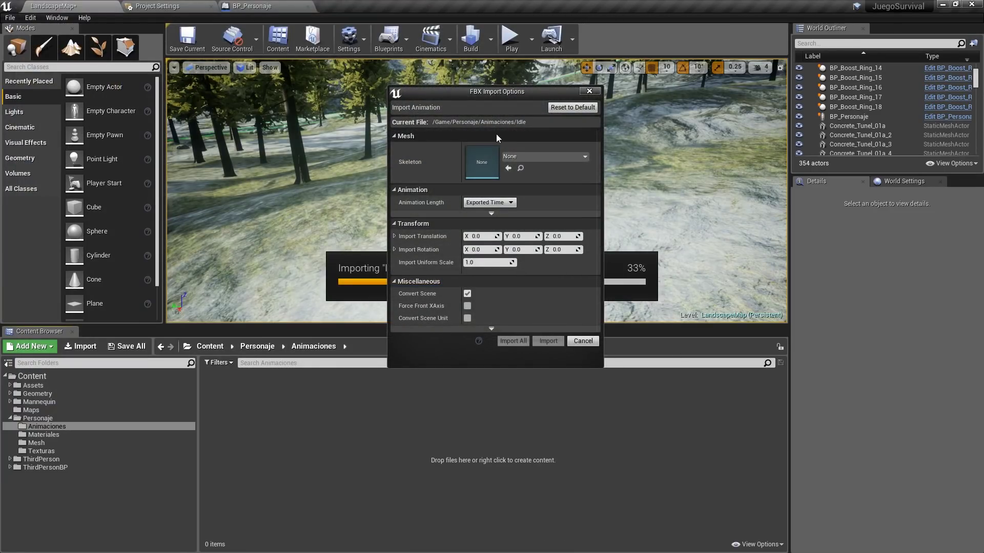
left_click(523, 156)
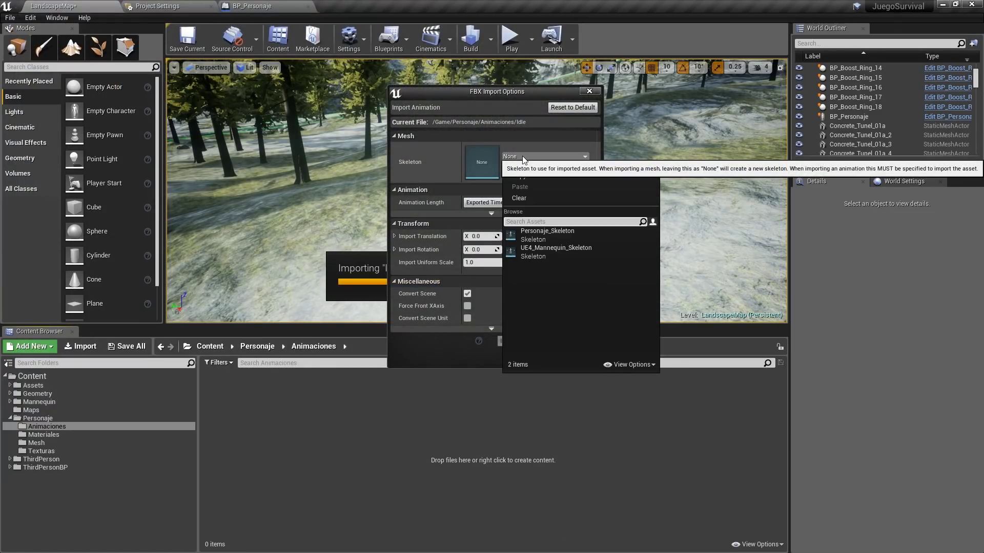
left_click(556, 236)
left_click(549, 343)
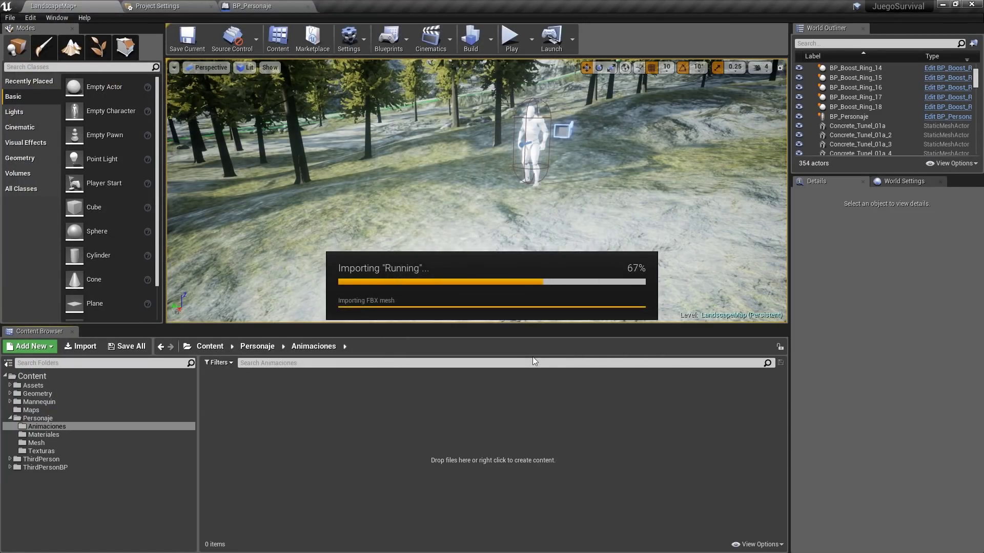
double_click(261, 392)
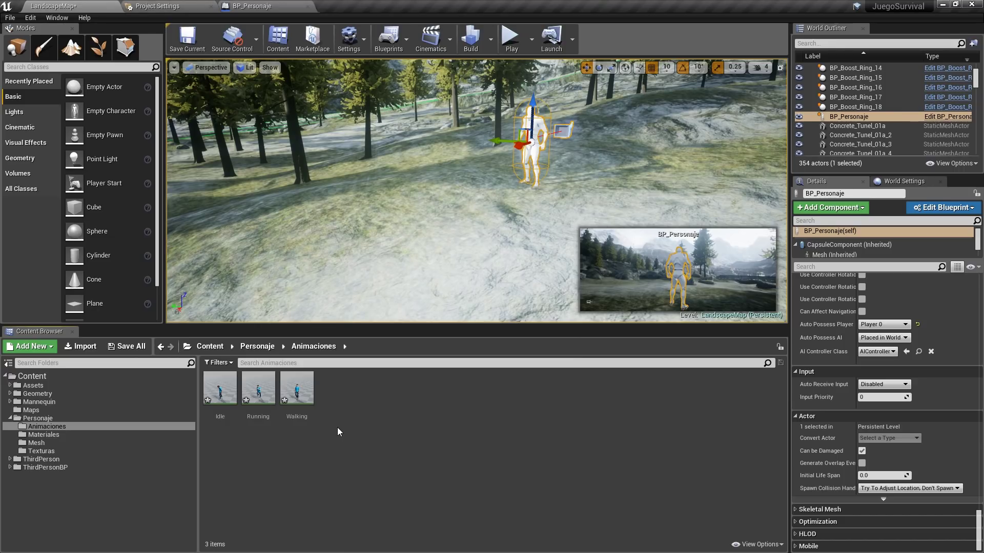
In Animaciones, add a Blend Space 1D for Personaje_Skeleton named Personaje_BlendSpace and open it
right_click(366, 392)
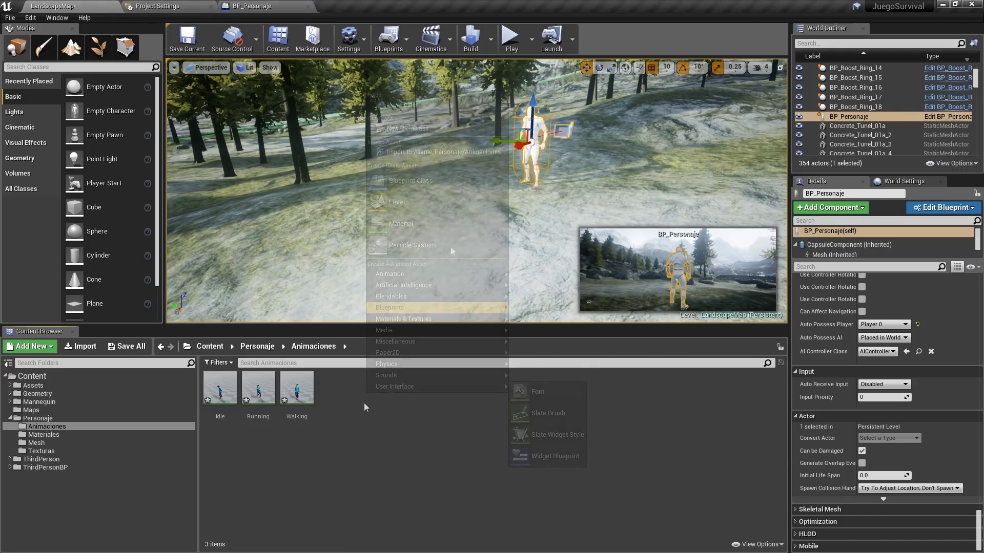
mouse_move(404, 286)
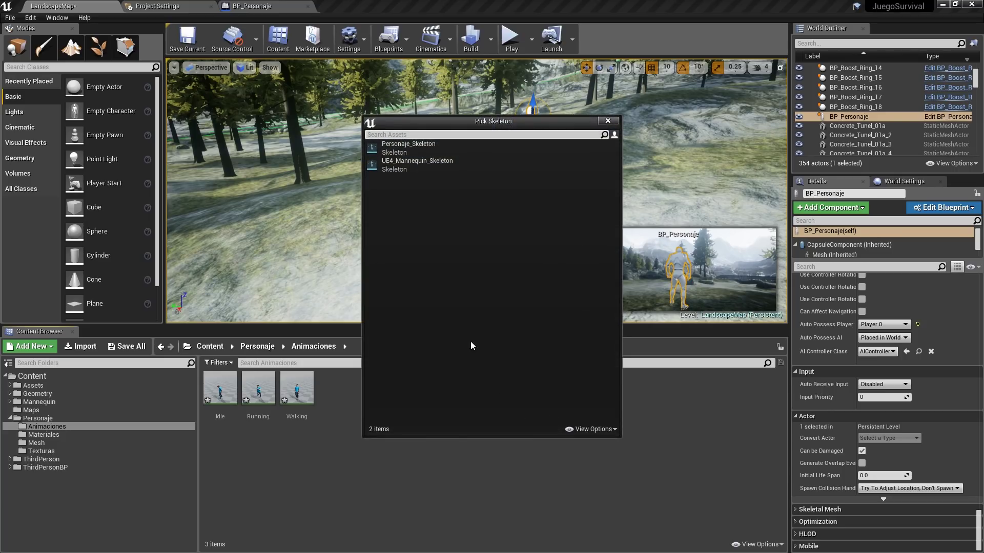
left_click(413, 148)
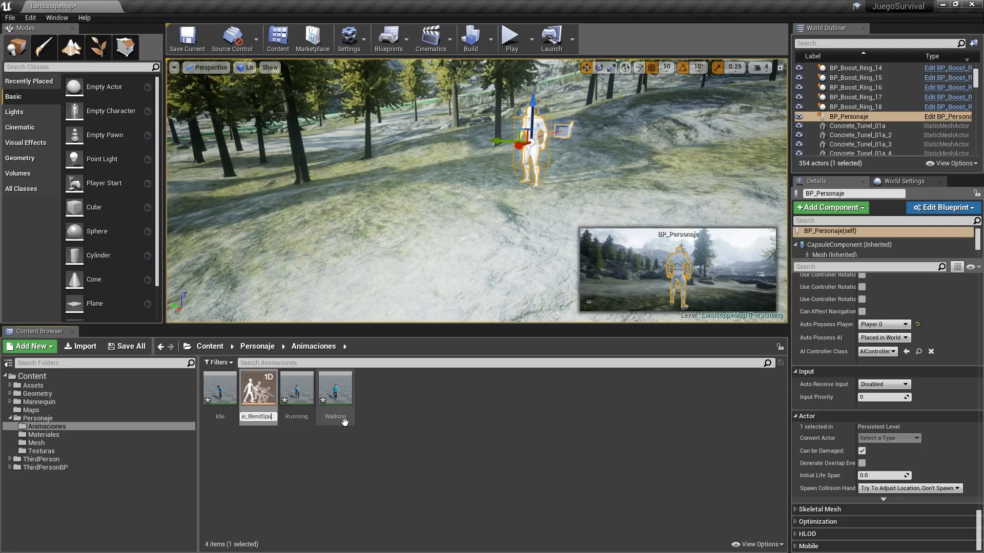
key("Return")
left_click(247, 485)
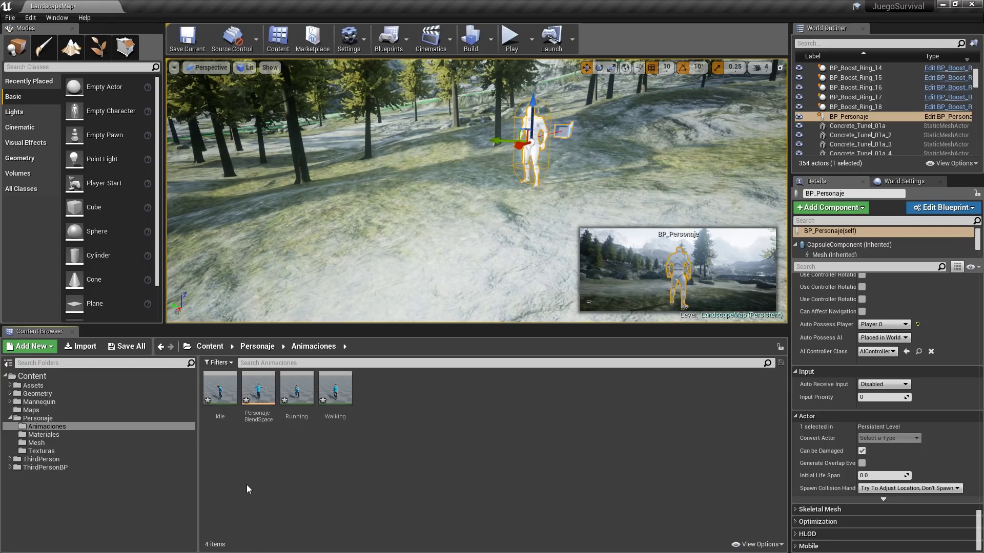
double_click(248, 403)
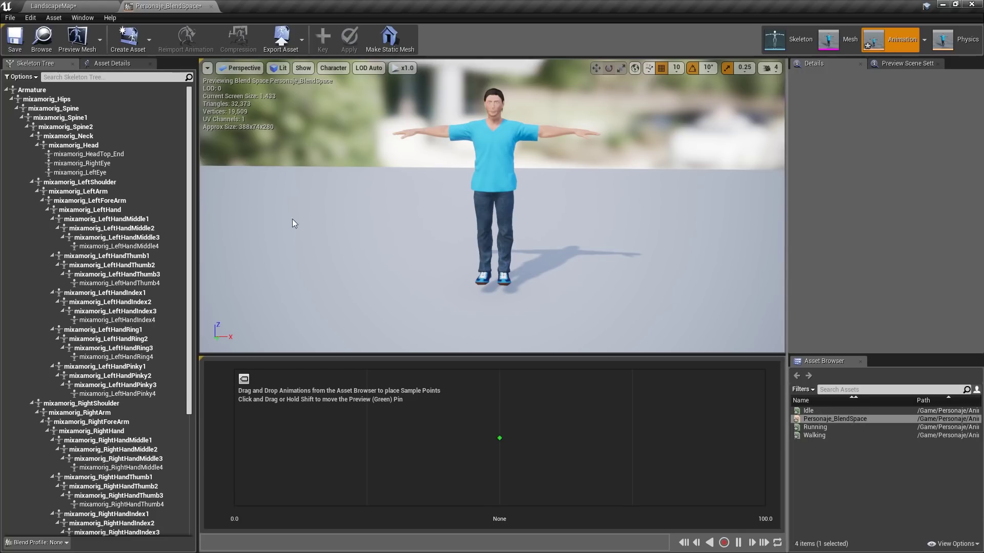
Name the horizontal axis Velocidad and set its maximum to 600
left_click(106, 64)
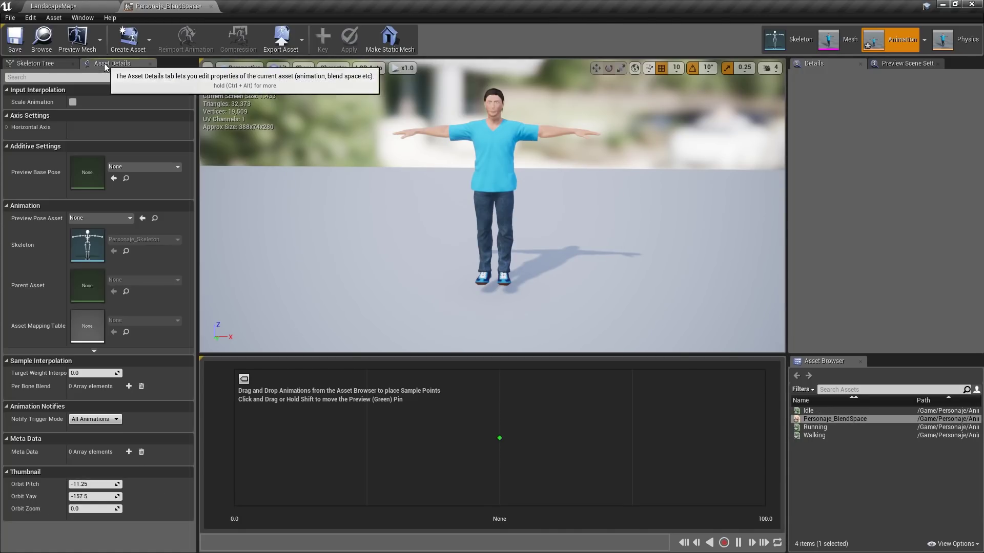
left_click(6, 127)
left_click(94, 139)
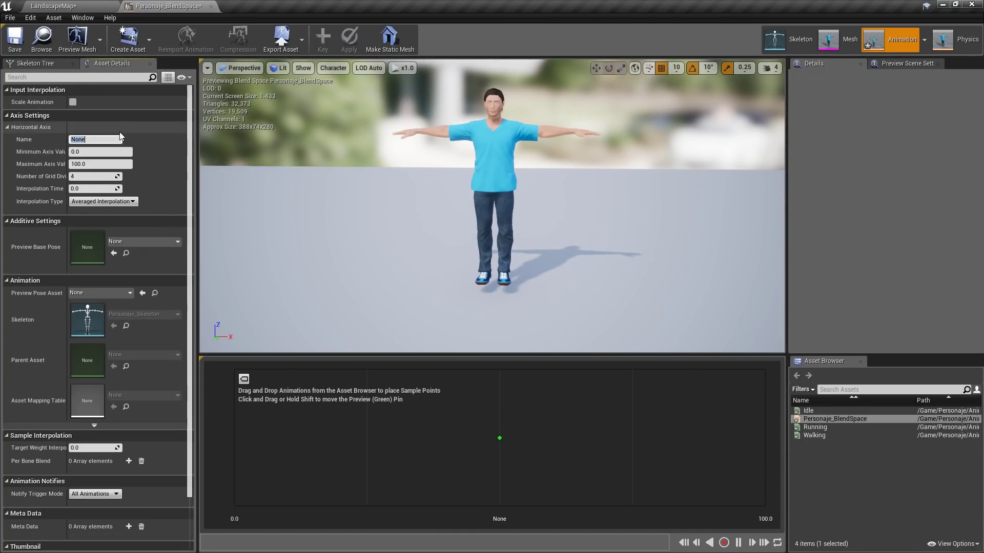
type("Velocidad")
left_click(108, 152)
key("Tab")
type("6")
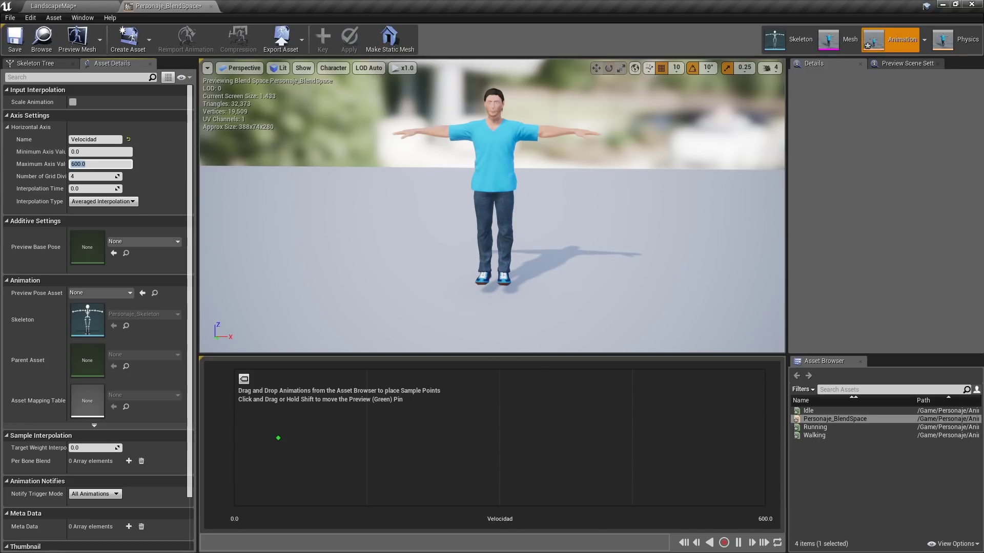
Place Walking at 150 and Running at 600, then preview the blend around 300
mouse_move(814, 435)
left_mouse_down()
mouse_move(327, 408)
mouse_move(361, 433)
left_mouse_up()
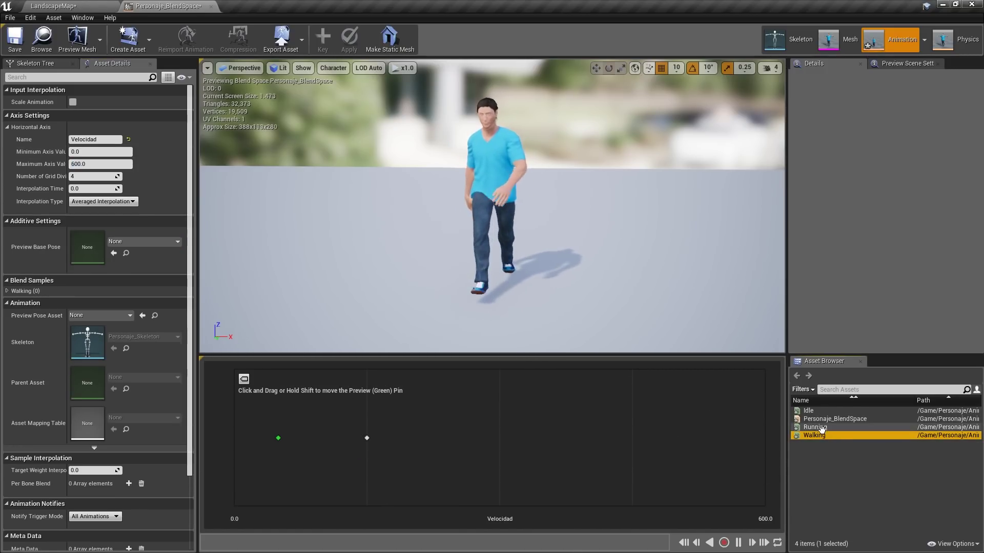
left_click_drag(821, 428, 750, 427)
mouse_move(278, 438)
left_mouse_down()
mouse_move(495, 454)
mouse_move(259, 453)
left_mouse_up()
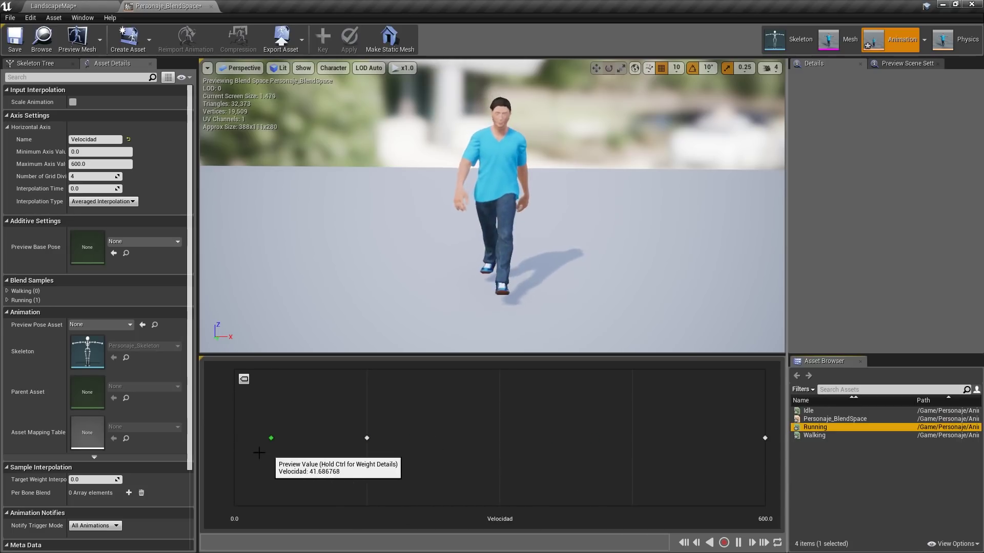
left_click_drag(259, 453, 520, 445)
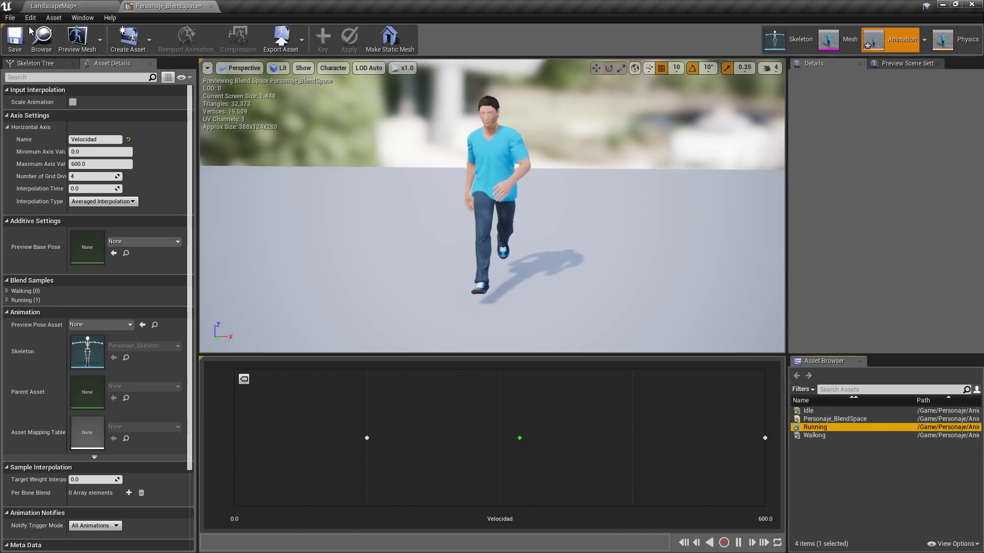
Create an Animation Blueprint targeting Personaje_Skeleton, name it Personaje_AnimationBP, and open it
left_click(211, 6)
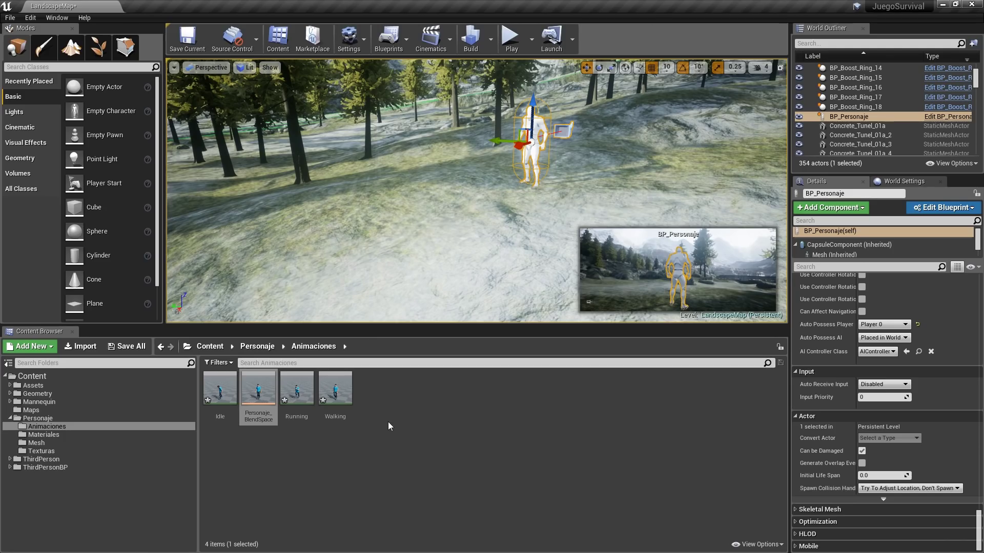
right_click(391, 420)
mouse_move(435, 302)
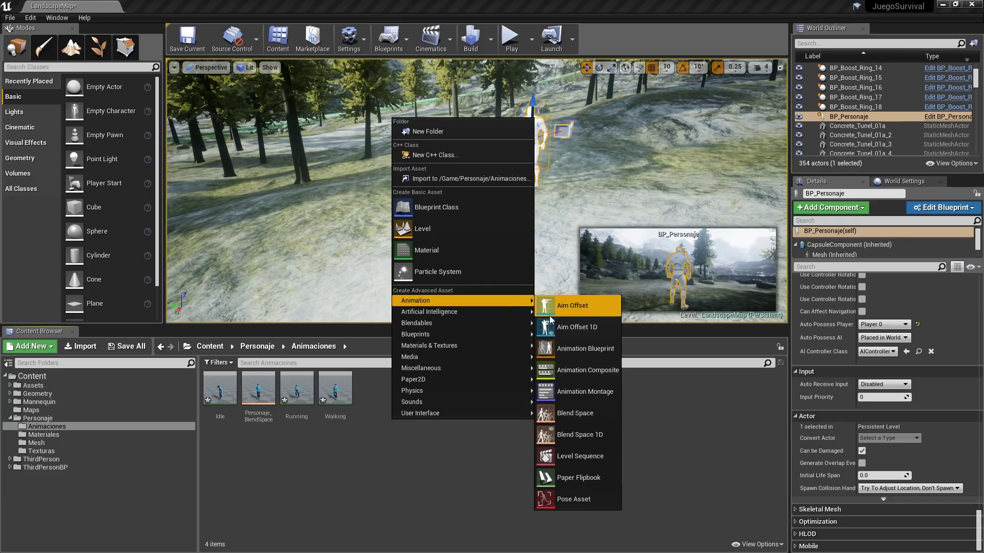
left_click(584, 349)
left_click(440, 327)
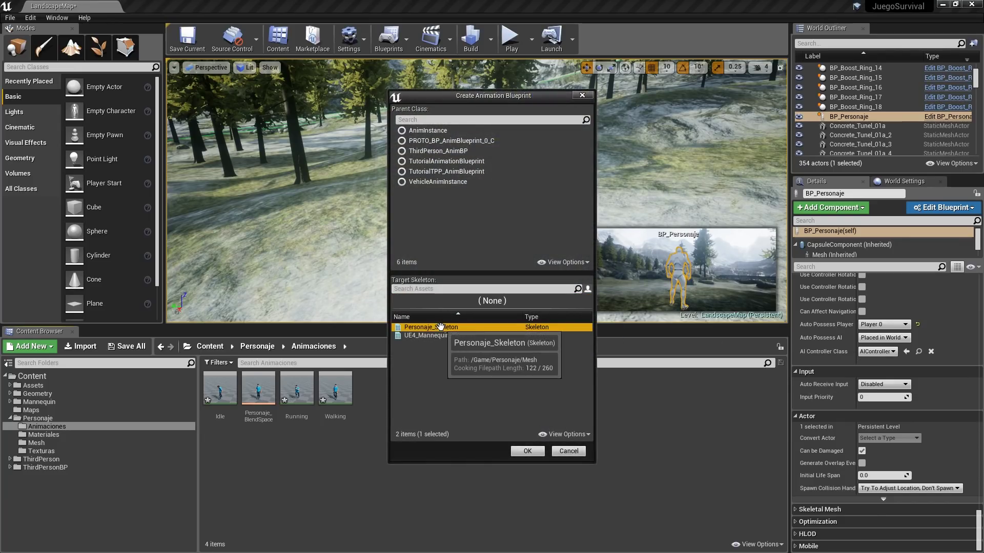
left_click(527, 453)
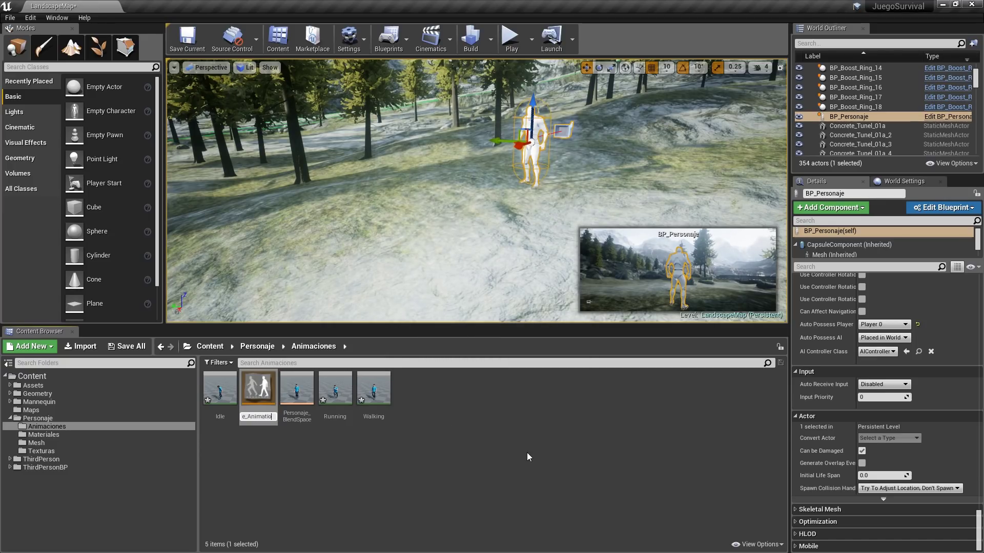
type("P")
key("Return")
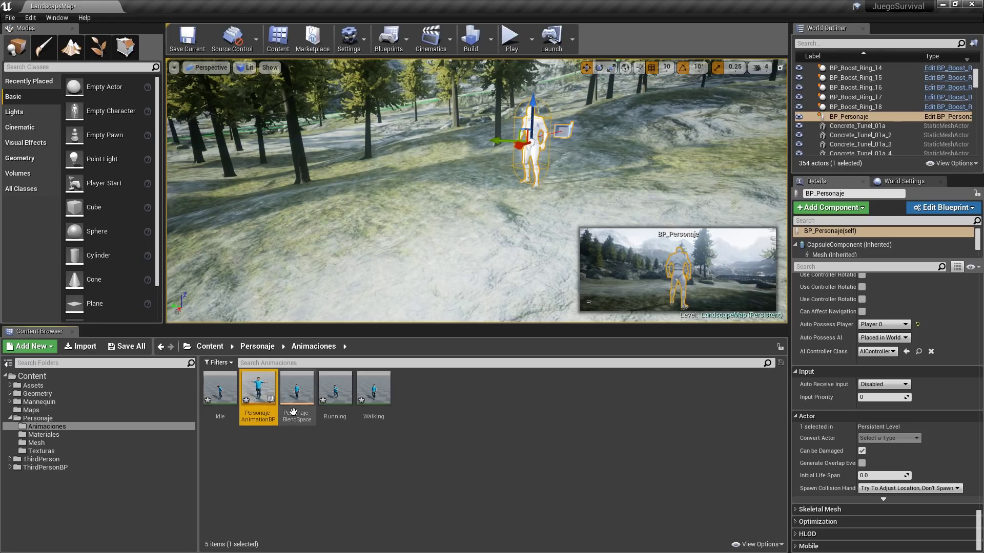
double_click(262, 400)
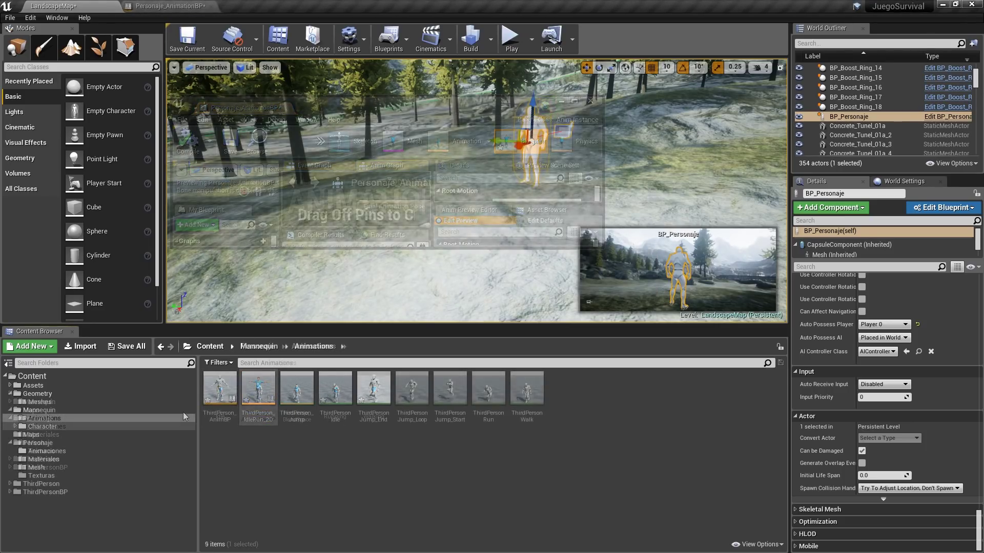
Open ThirdPerson_AnimBP as a reference and copy all its Event Graph nodes
double_click(224, 399)
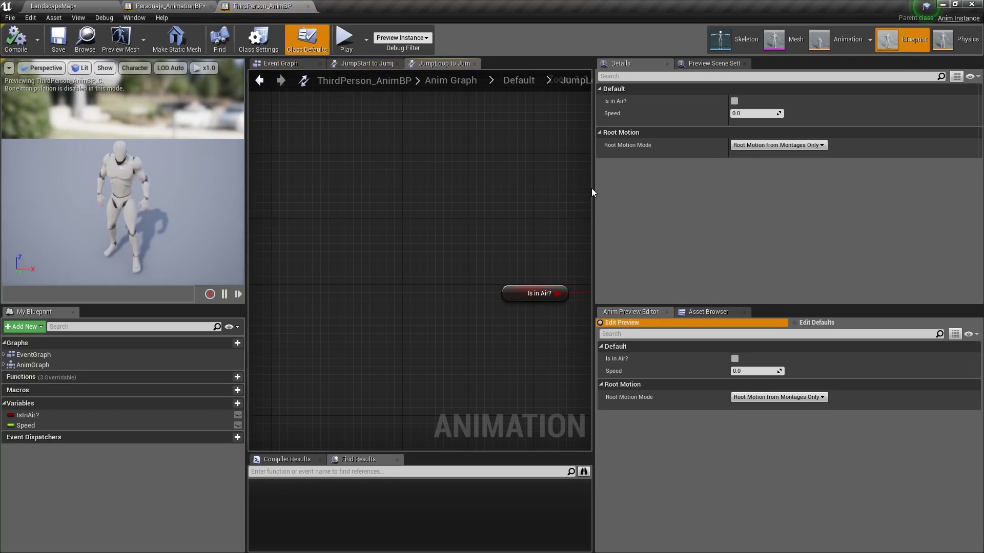
left_click_drag(592, 189, 840, 192)
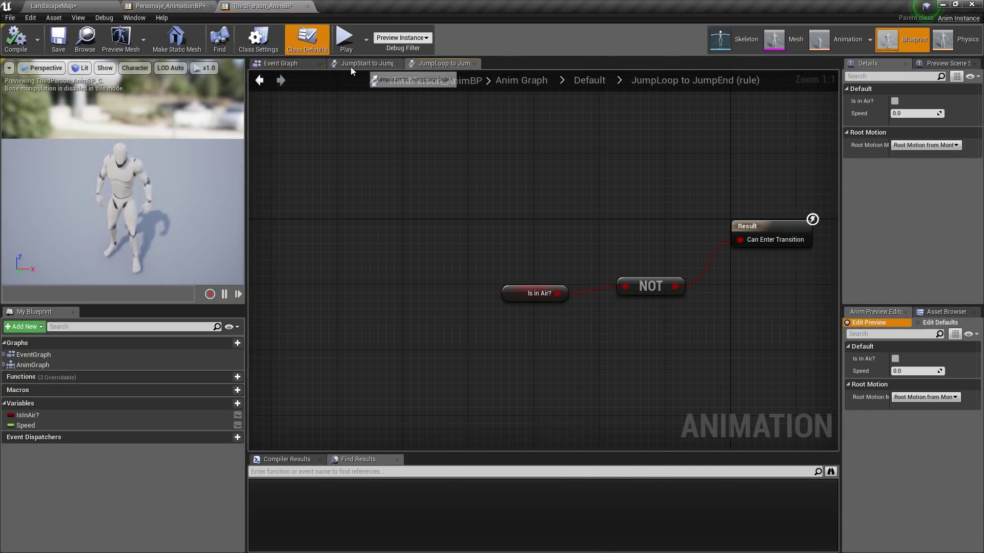
left_click(281, 63)
scroll(534, 286, "down", 4)
right_click_drag(534, 286, 520, 291)
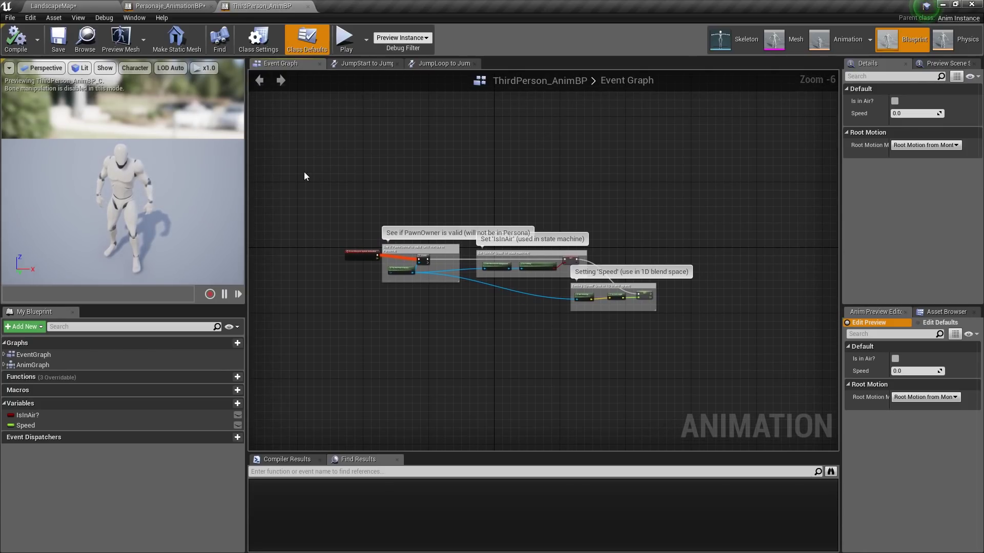
key("ctrl+a")
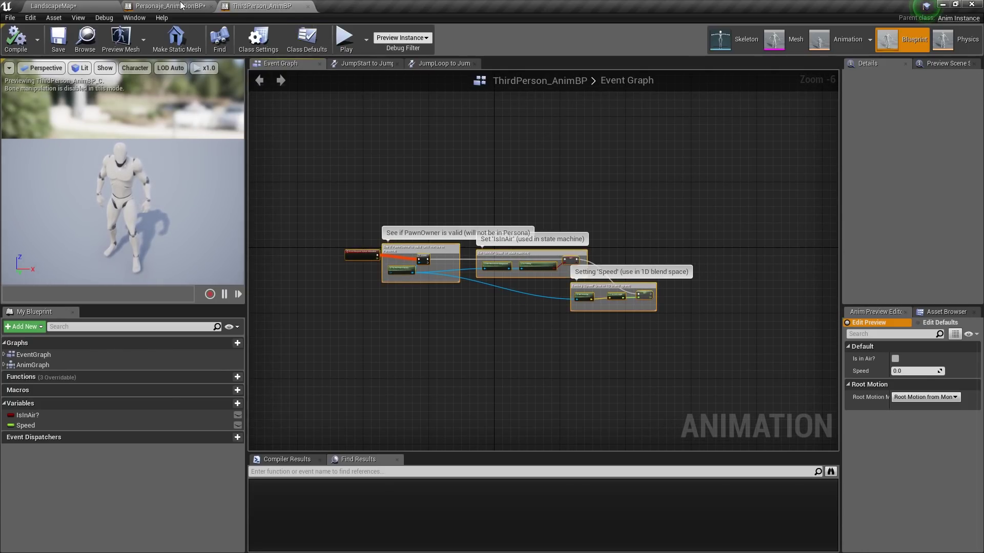
Paste the copied nodes into Personaje_AnimationBP's Event Graph
left_click(166, 5)
left_click(287, 63)
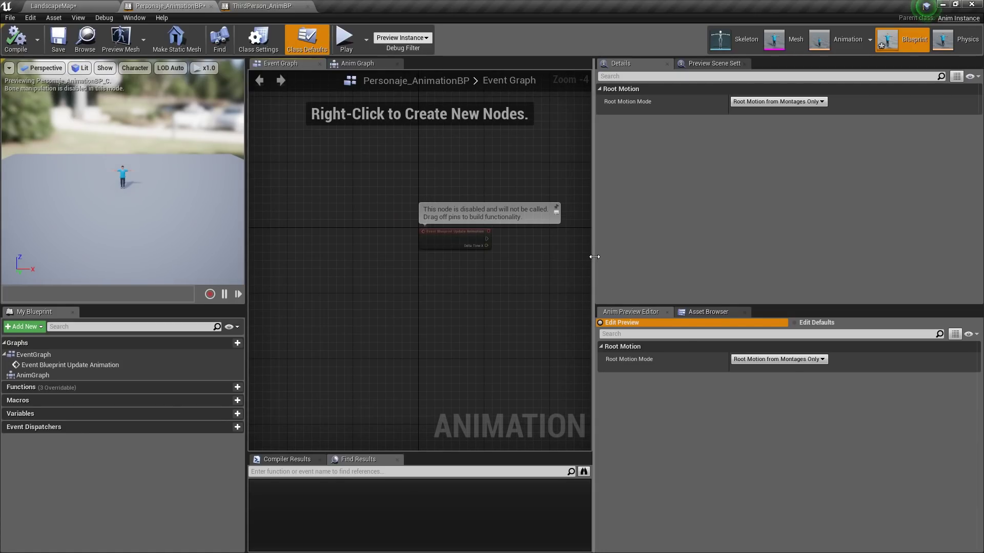
left_click_drag(590, 259, 883, 280)
key("ctrl+v")
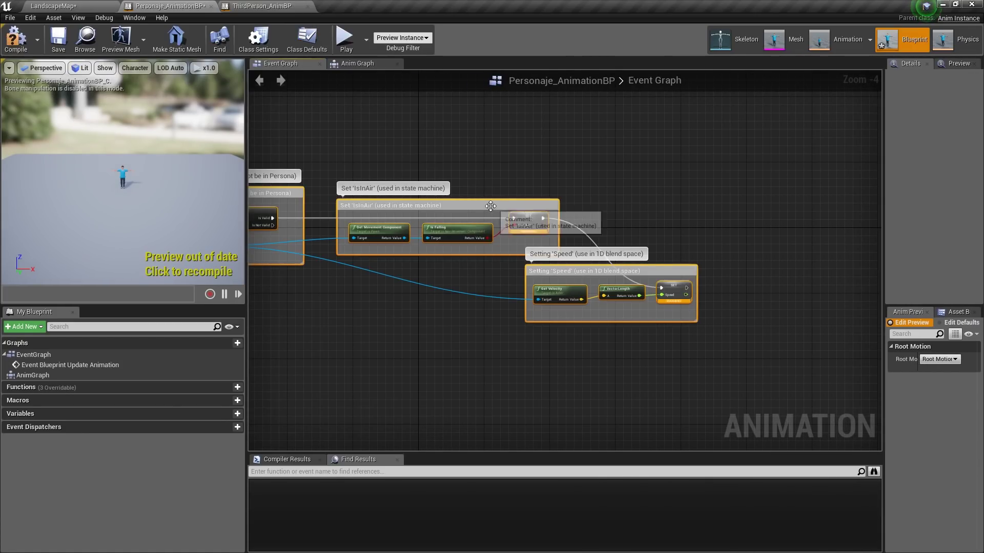
right_click_drag(460, 249, 577, 291)
left_click(577, 291)
Create the Speed and IsInAir? variables from the pasted SET nodes
scroll(626, 220, "up", 4)
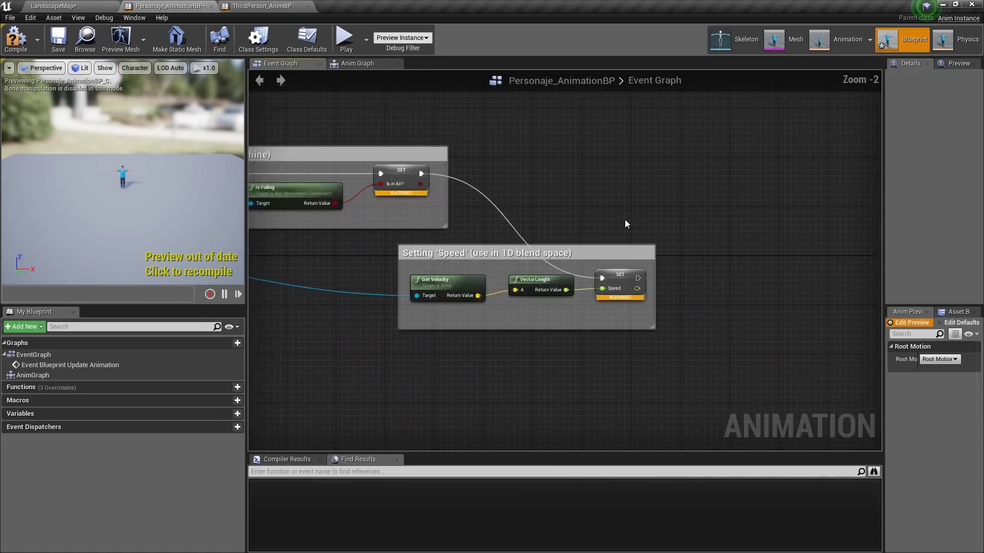
right_click(615, 298)
left_click(640, 311)
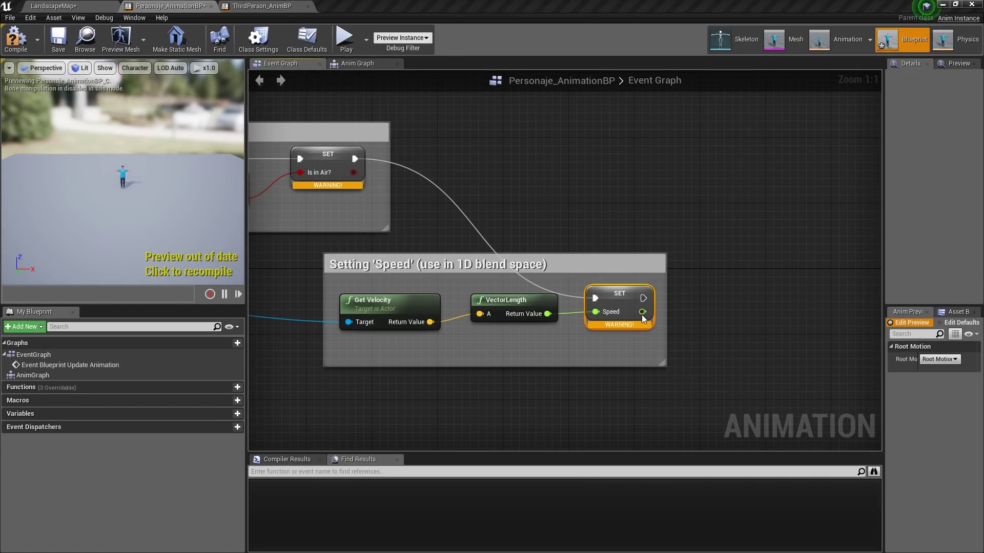
right_click(327, 163)
left_click(353, 178)
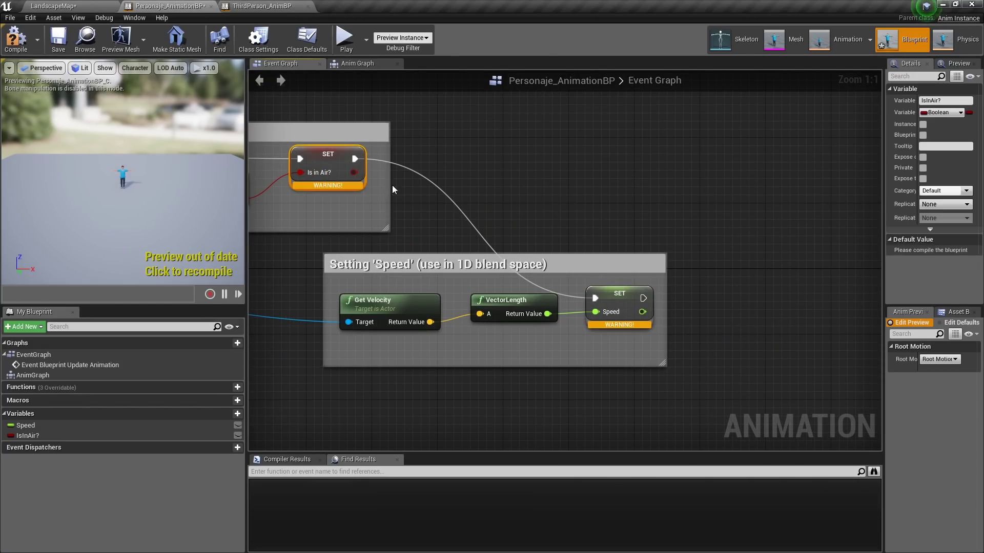
Rename the variables to Velocidad and EnElAire
left_click(28, 425)
type("Velocidad")
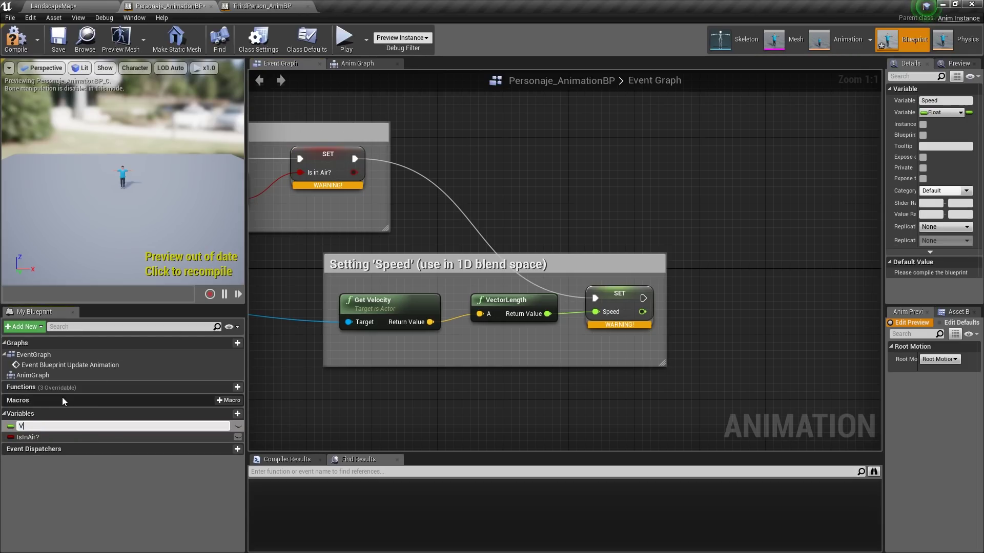
key("Return")
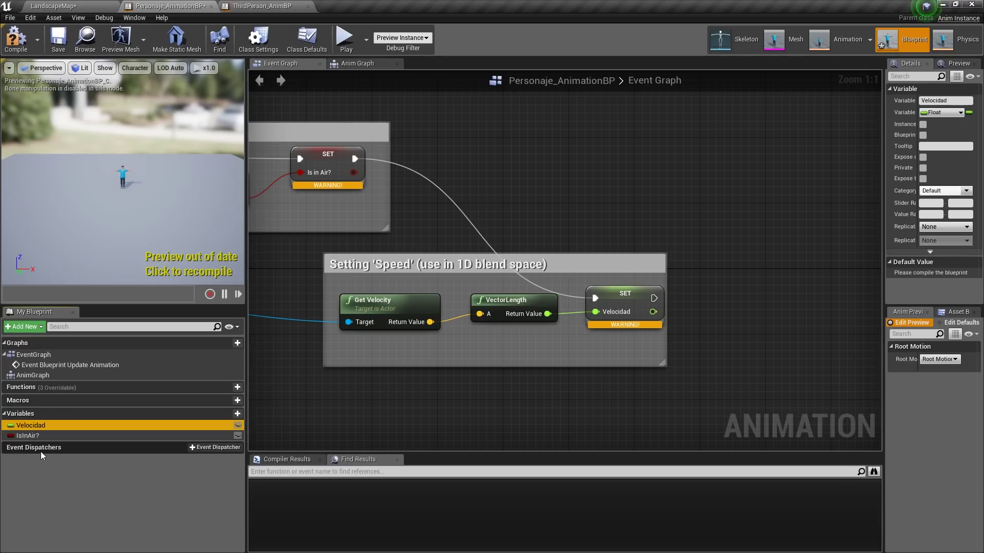
double_click(22, 436)
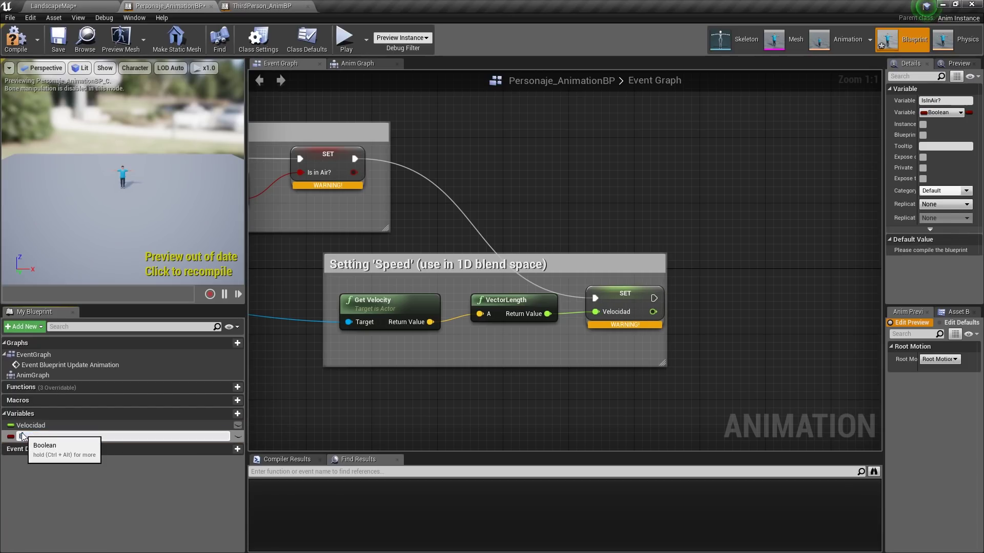
key("Return")
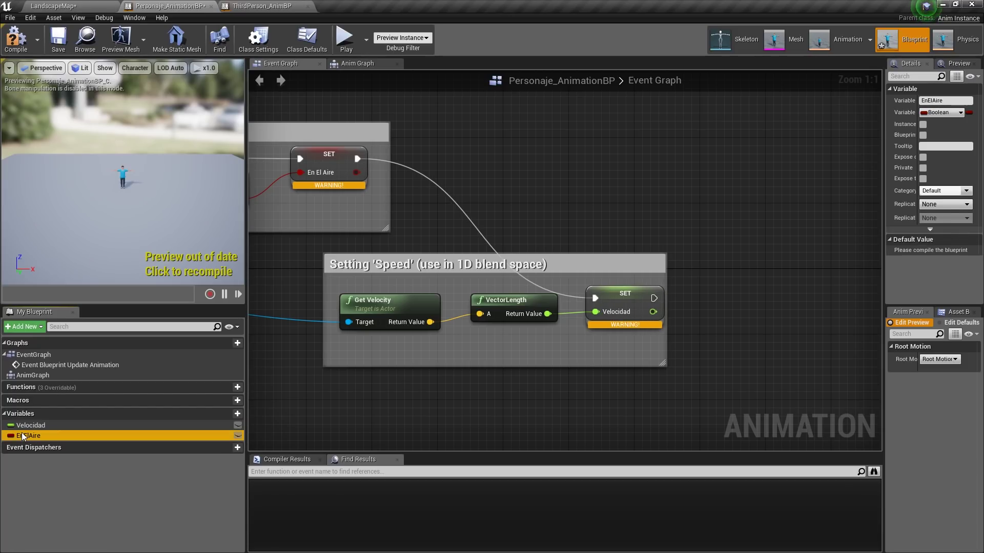
Compile the animation blueprint and start adding a node in the Anim Graph
left_click(16, 39)
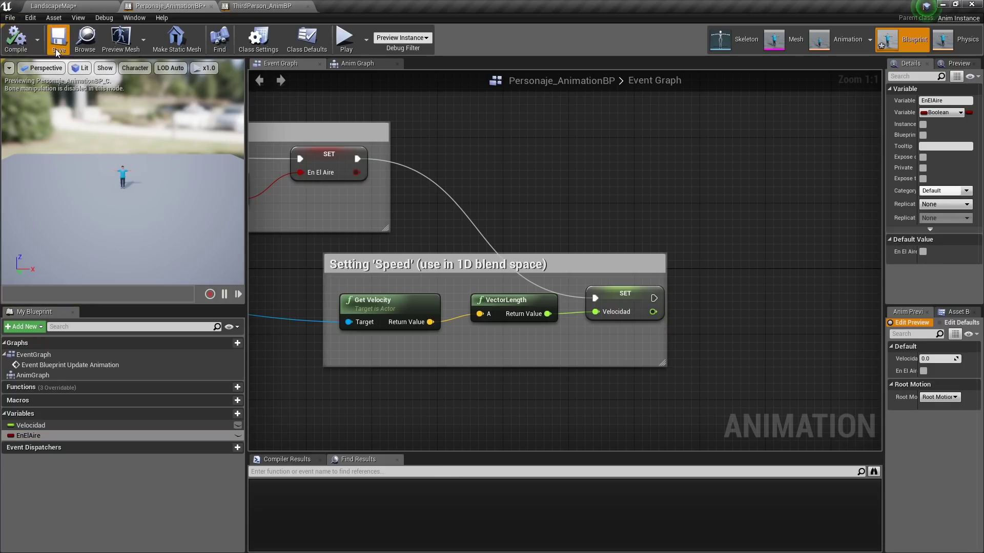
right_click_drag(405, 360, 746, 185)
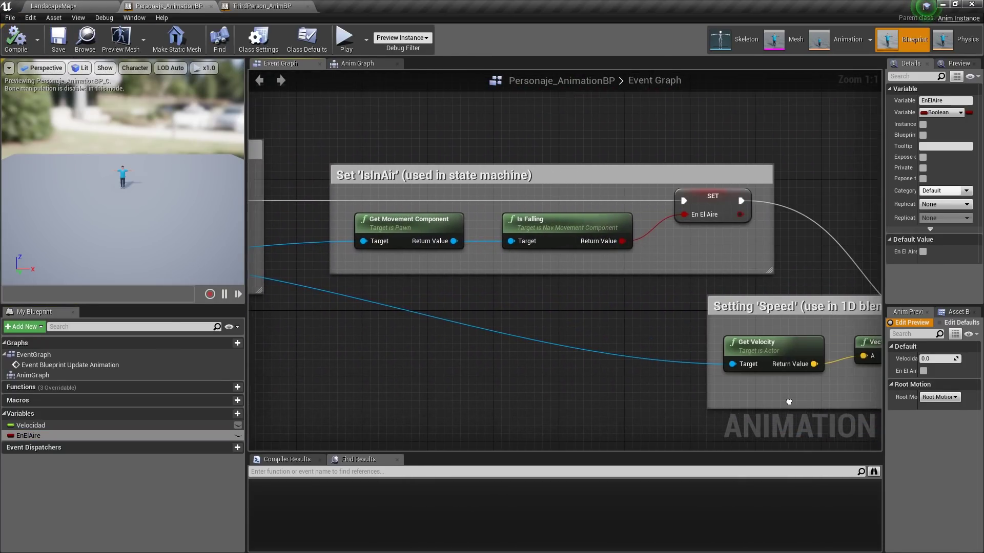
left_click(369, 64)
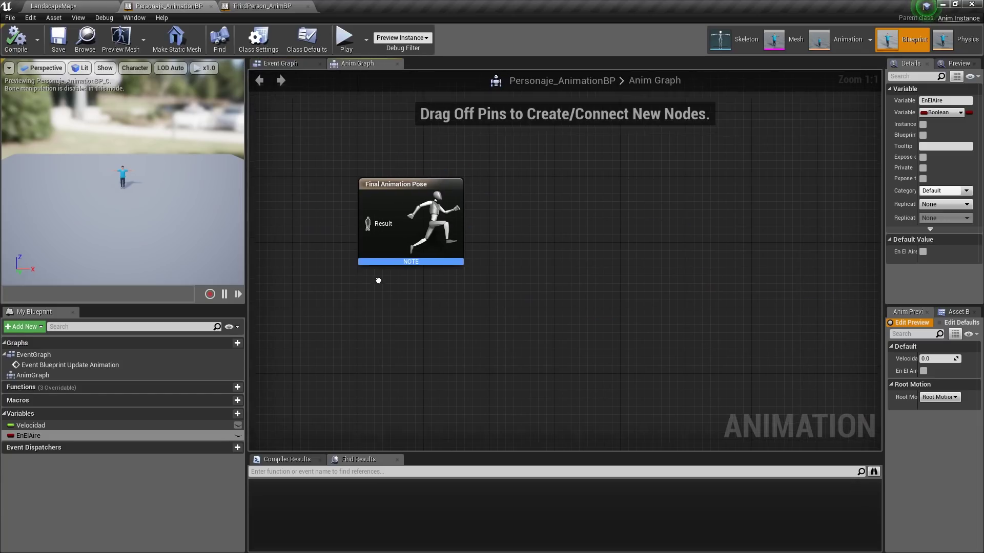
right_click(409, 214)
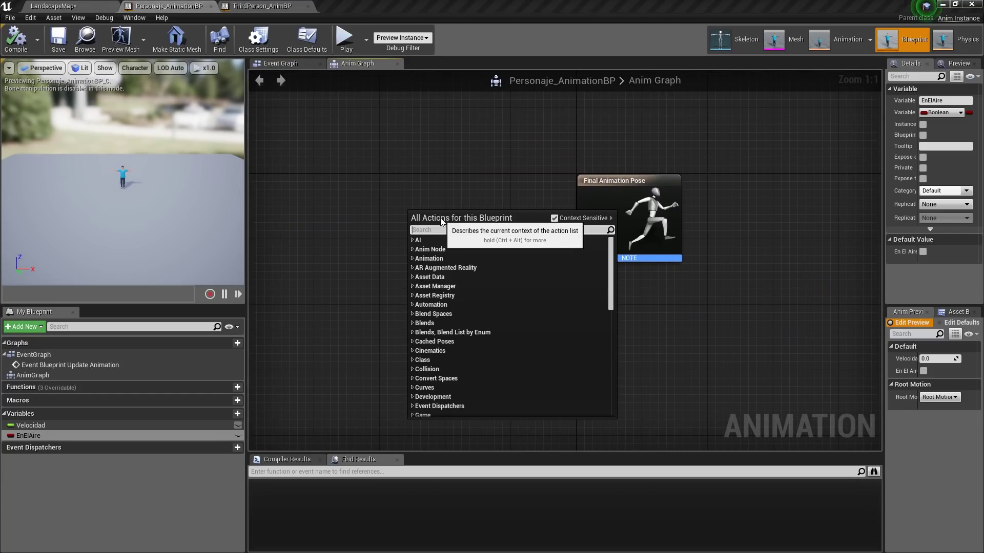
Add a state machine named Movimiento feeding the Final Animation Pose
type("state ma")
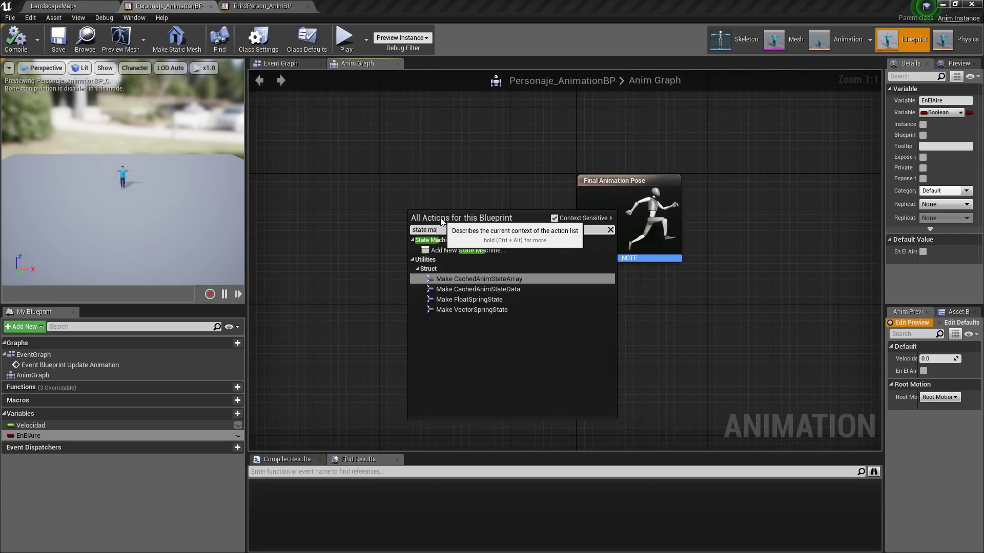
key("Return")
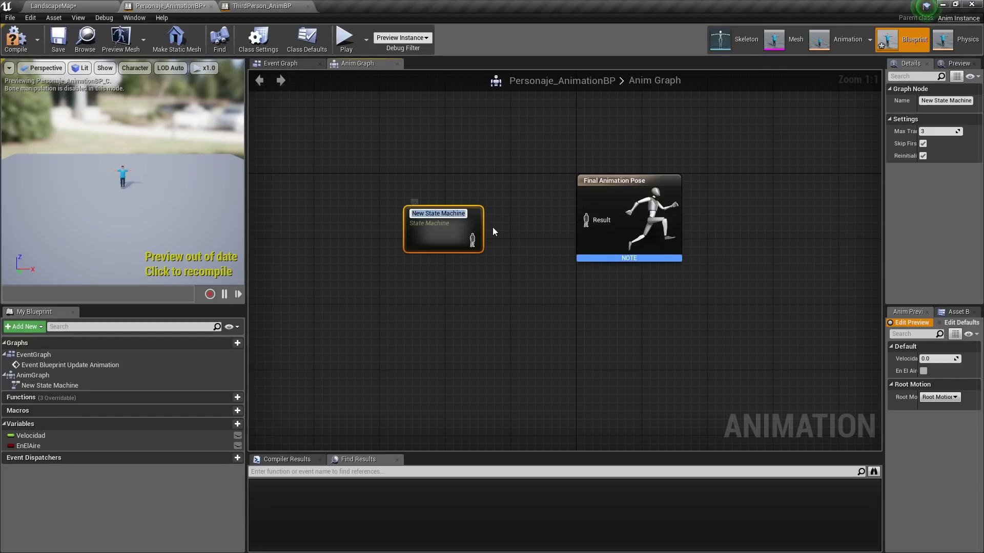
type("Movimiento")
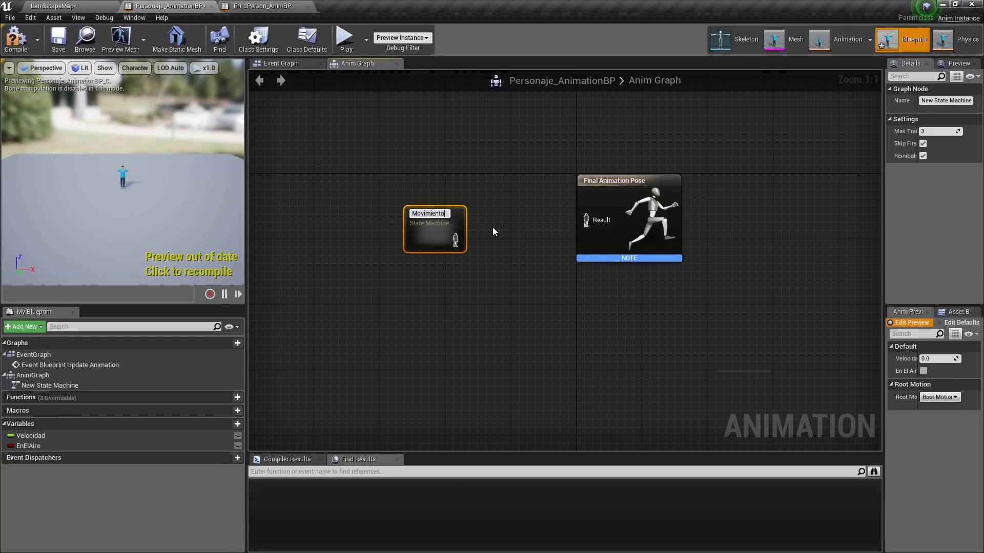
key("Return")
left_click_drag(453, 239, 586, 220)
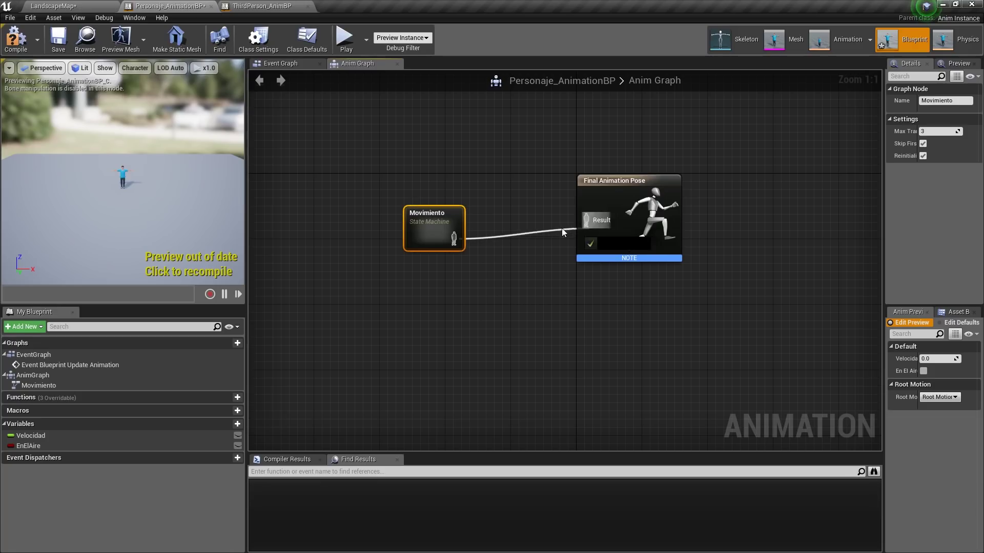
left_click_drag(424, 227, 504, 214)
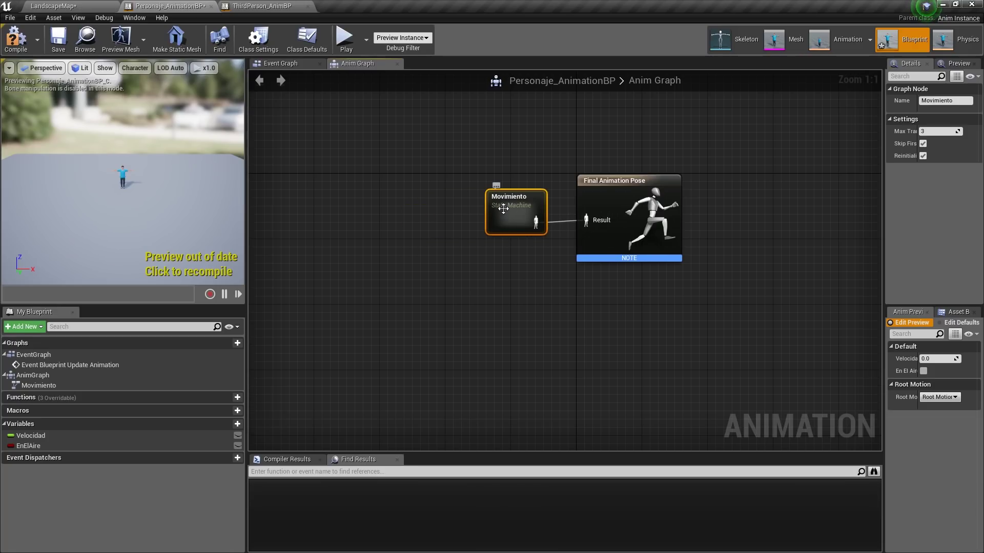
double_click(503, 208)
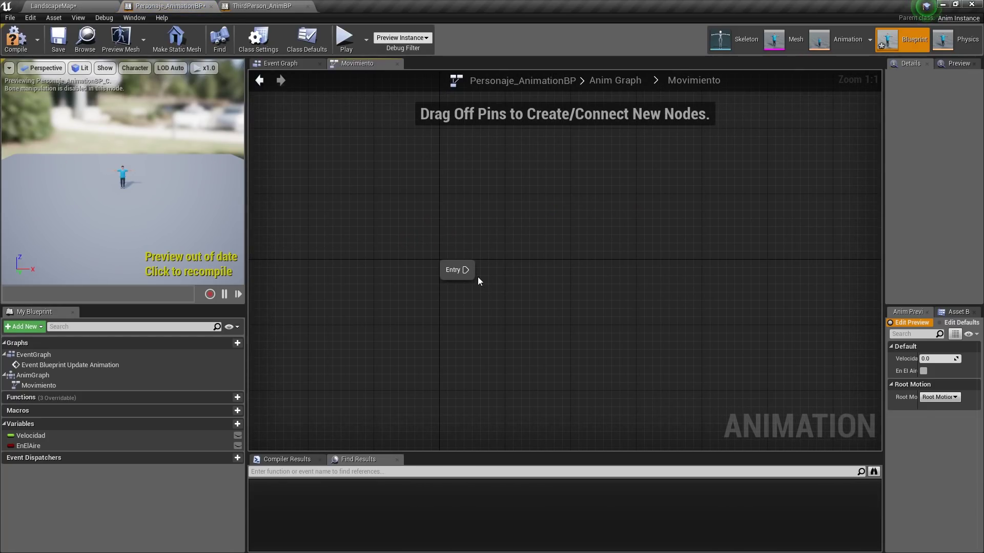
Inside Movimiento, add Reposo and Caminar/Correr states linked by a Reposo-to-Caminar/Correr transition
left_click_drag(464, 269, 518, 258)
left_click(563, 280)
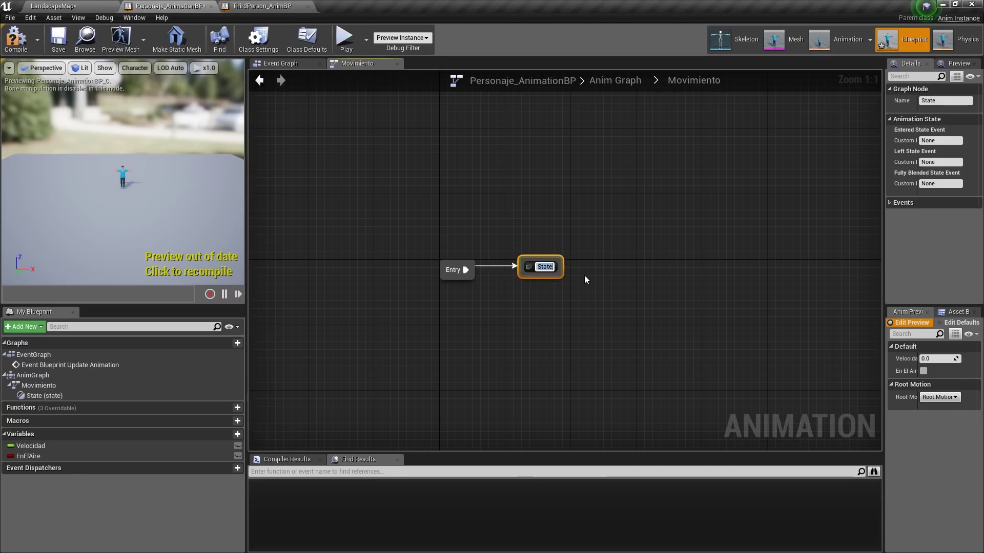
type("Reposo")
key("Return")
right_click(647, 258)
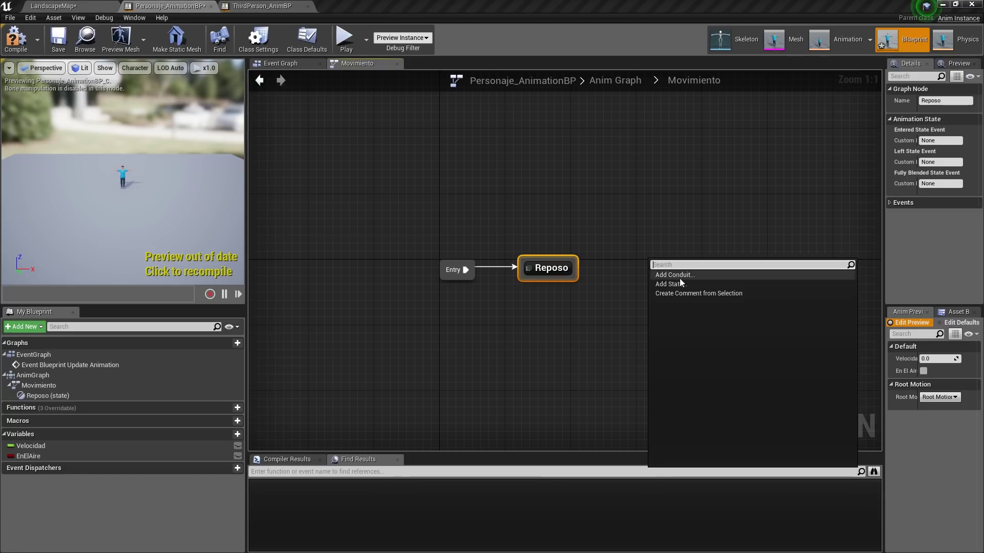
left_click(679, 278)
type("Caminar")
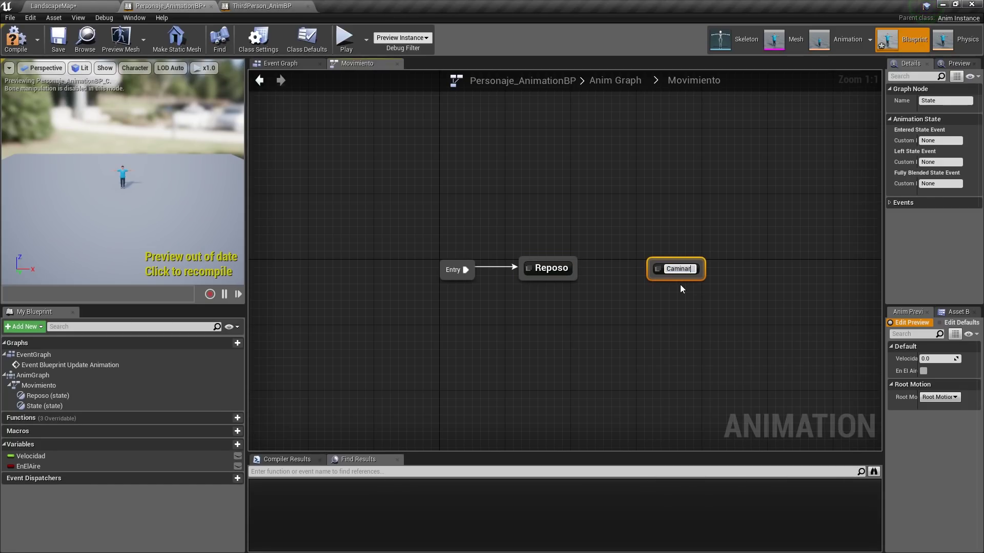
type("/Vt")
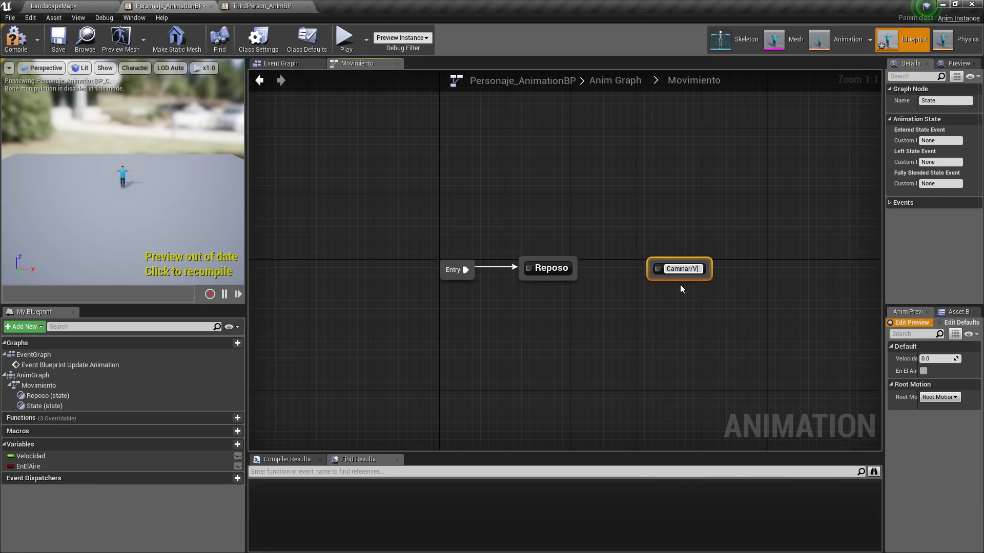
key("BackSpace")
type("rre")
key("Return")
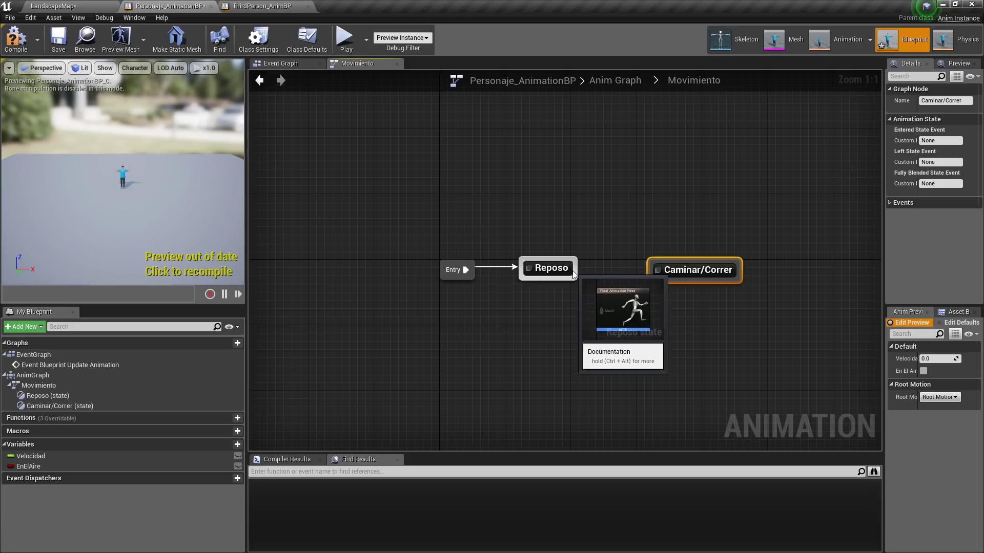
left_click_drag(573, 275, 666, 272)
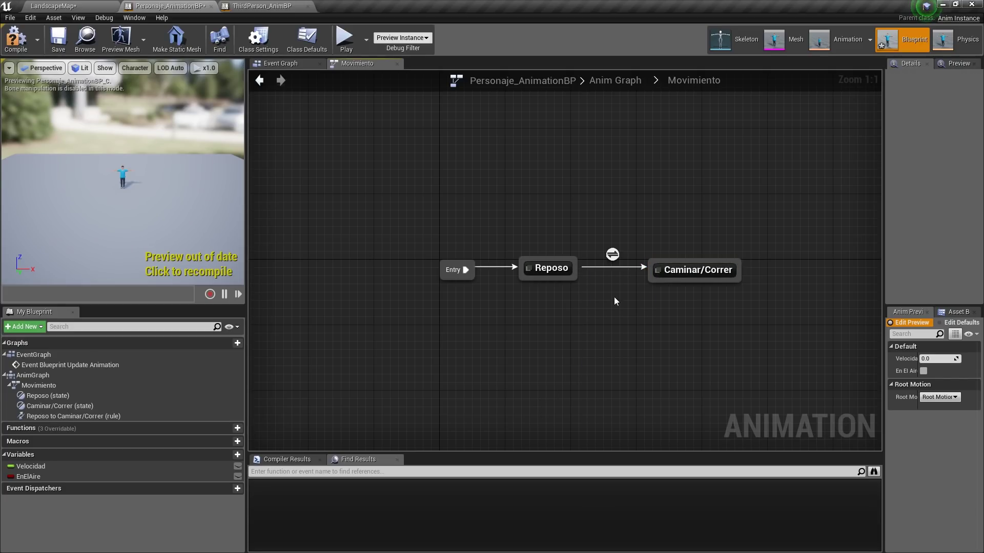
left_click(612, 254)
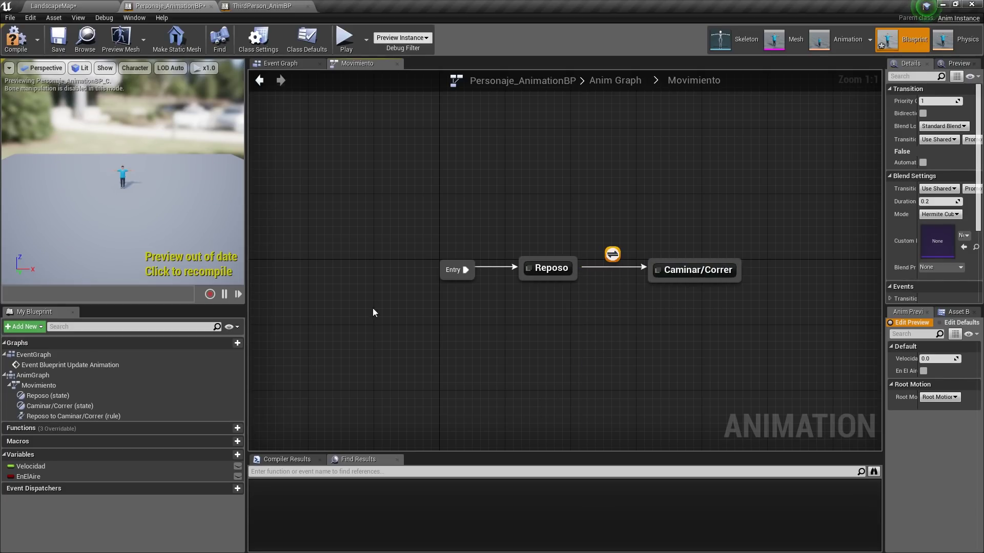
Make the Reposo-to-Caminar/Correr rule require Velocidad > 5.0, and save the blueprint
double_click(609, 251)
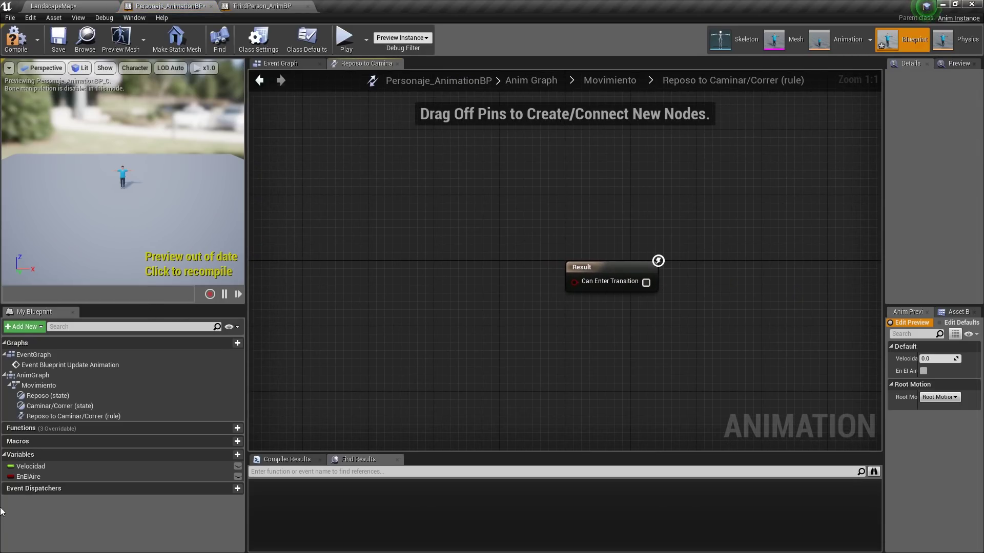
mouse_move(31, 466)
left_mouse_down()
mouse_move(411, 272)
mouse_move(533, 309)
left_mouse_up()
left_click(427, 281)
type(">")
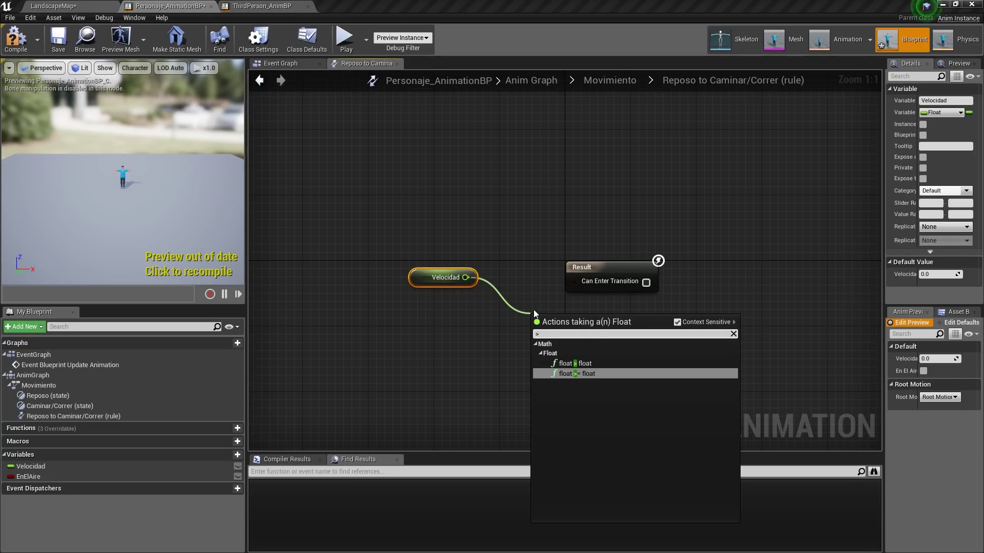
left_click(617, 364)
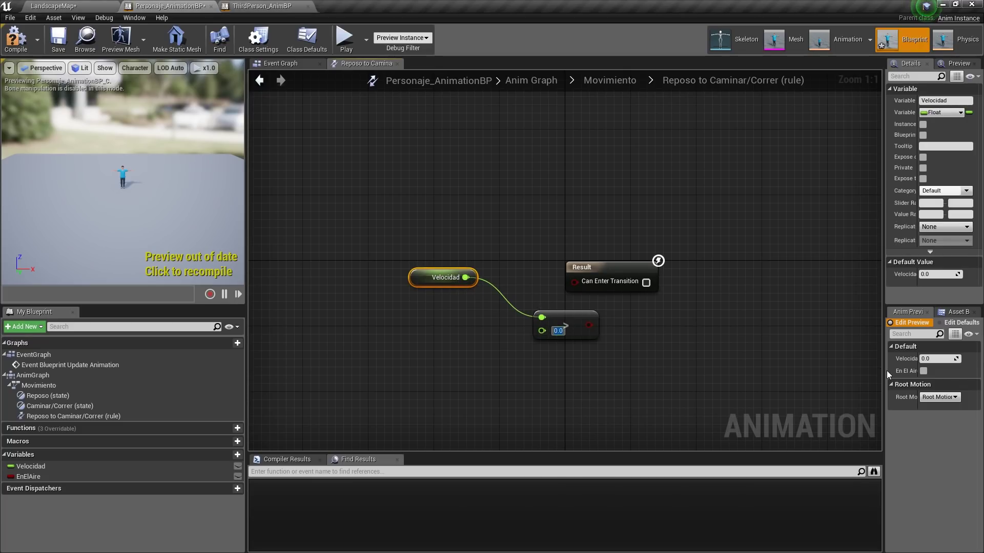
mouse_move(571, 325)
left_mouse_down()
mouse_move(521, 284)
mouse_move(575, 283)
left_mouse_up()
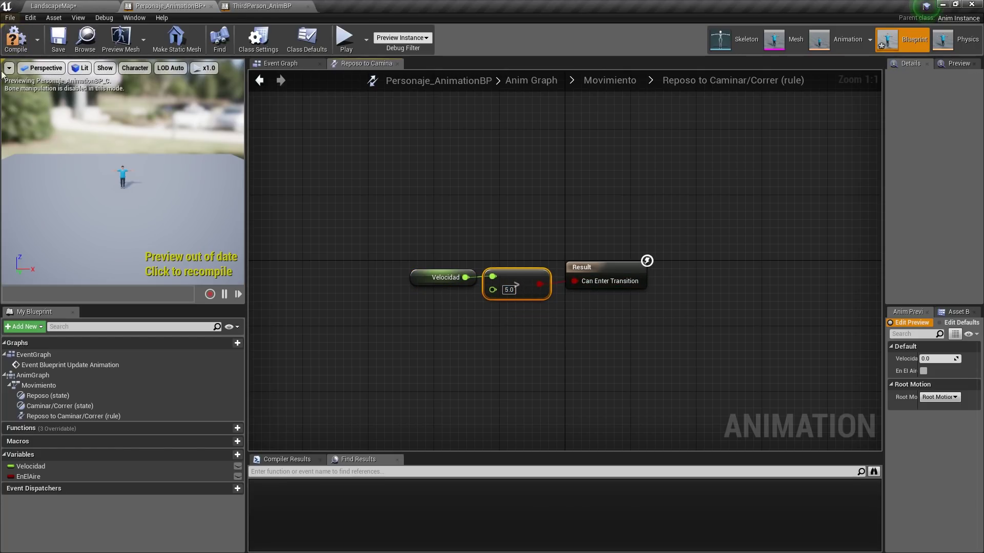
left_click(58, 39)
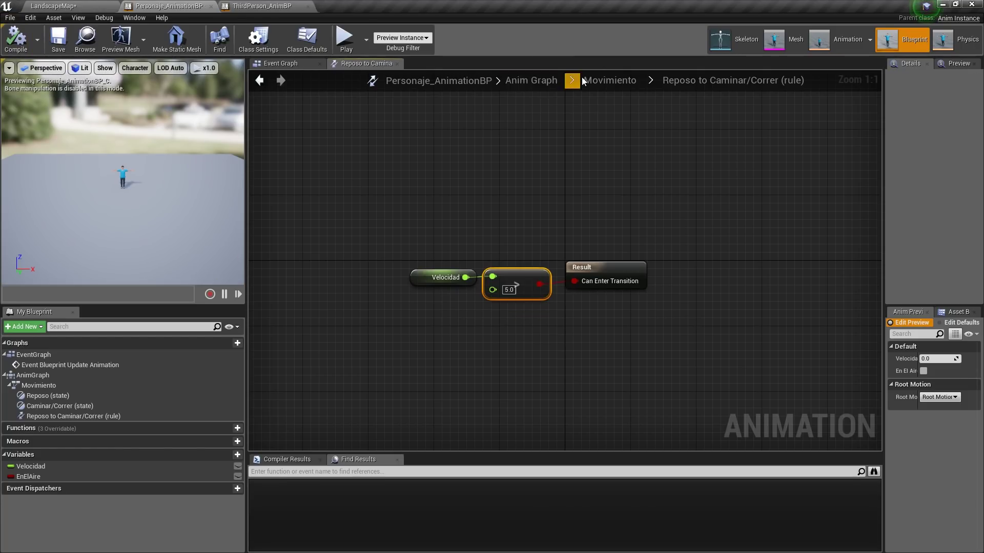
left_click(605, 82)
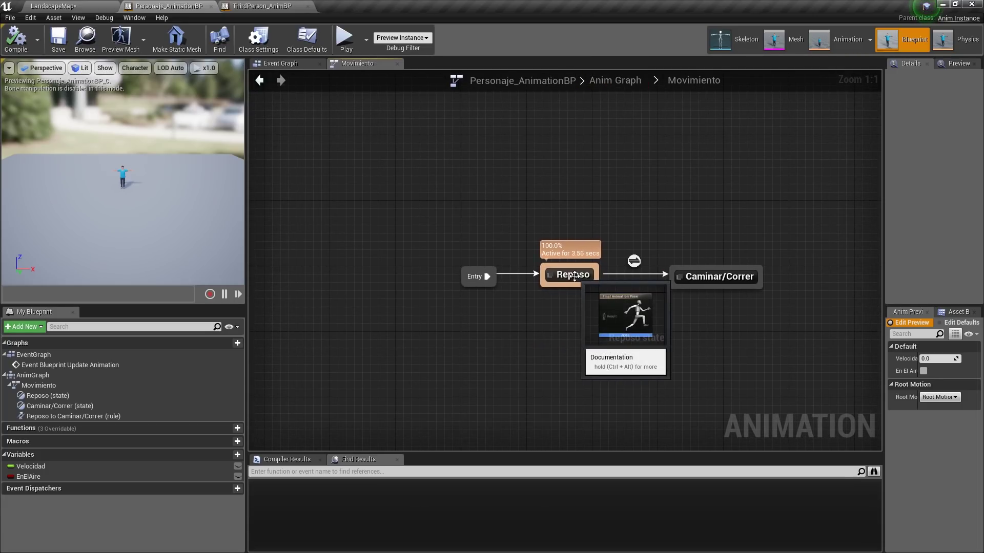
In the Reposo state, wire a Random Sequence Player into the final pose
double_click(602, 279)
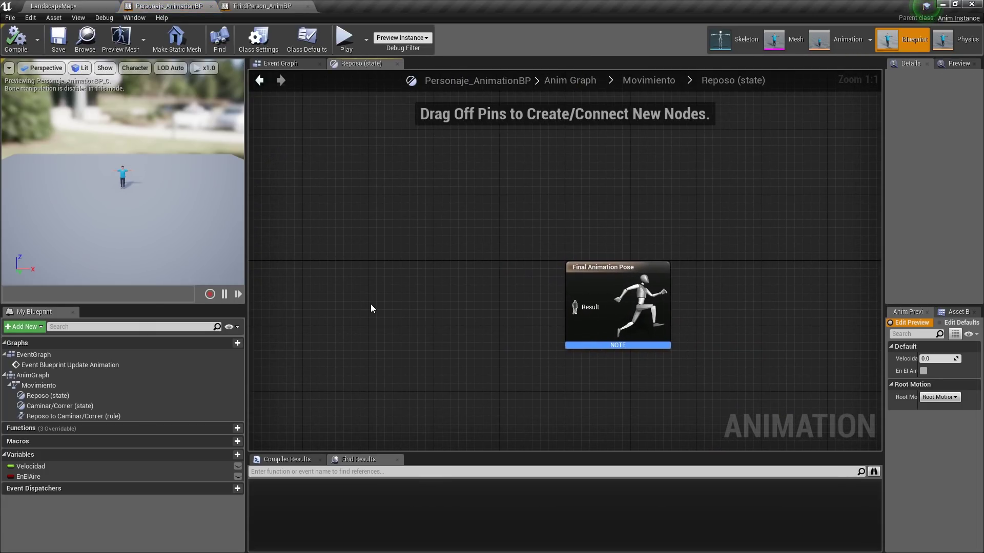
right_click(327, 312)
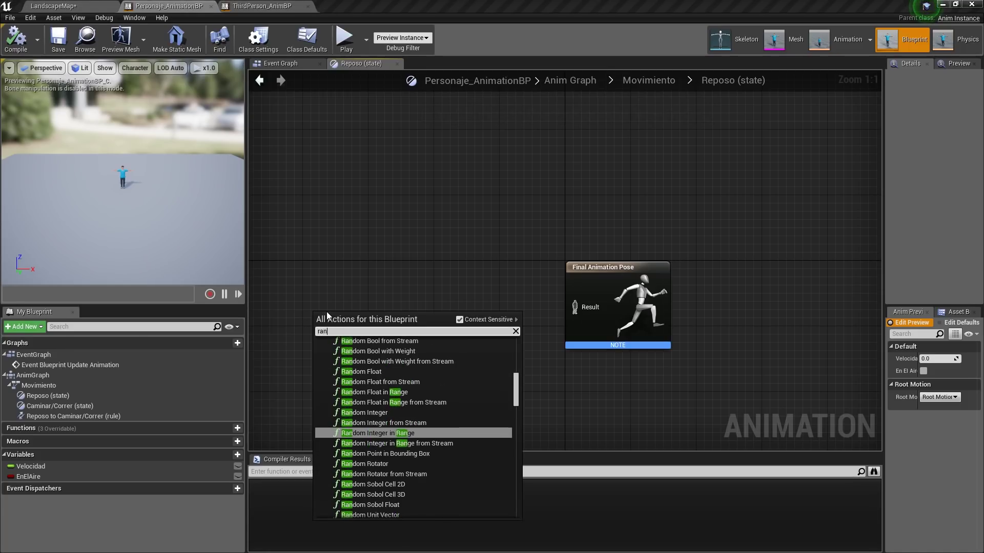
type("random sequ")
key("Return")
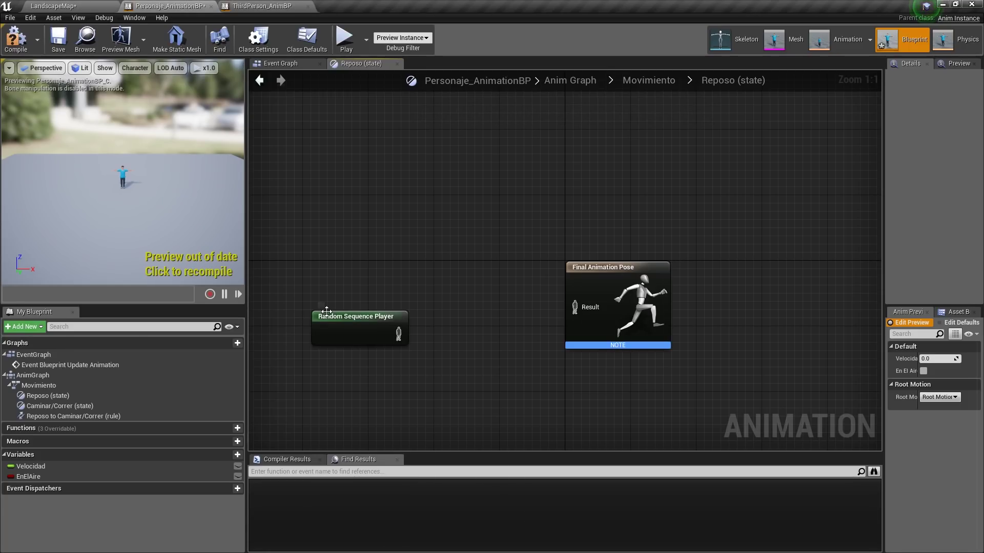
left_click_drag(398, 334, 574, 308)
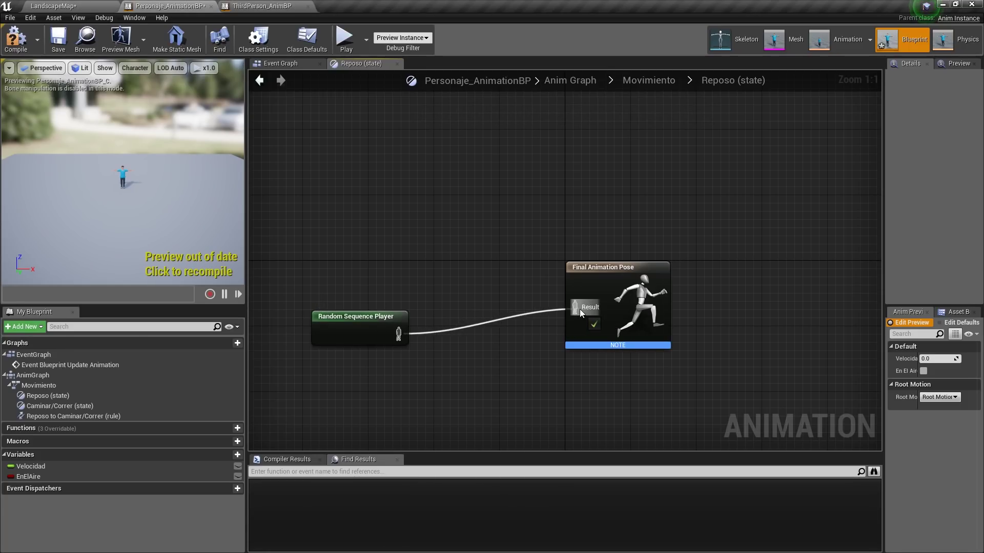
left_click_drag(352, 332, 473, 308)
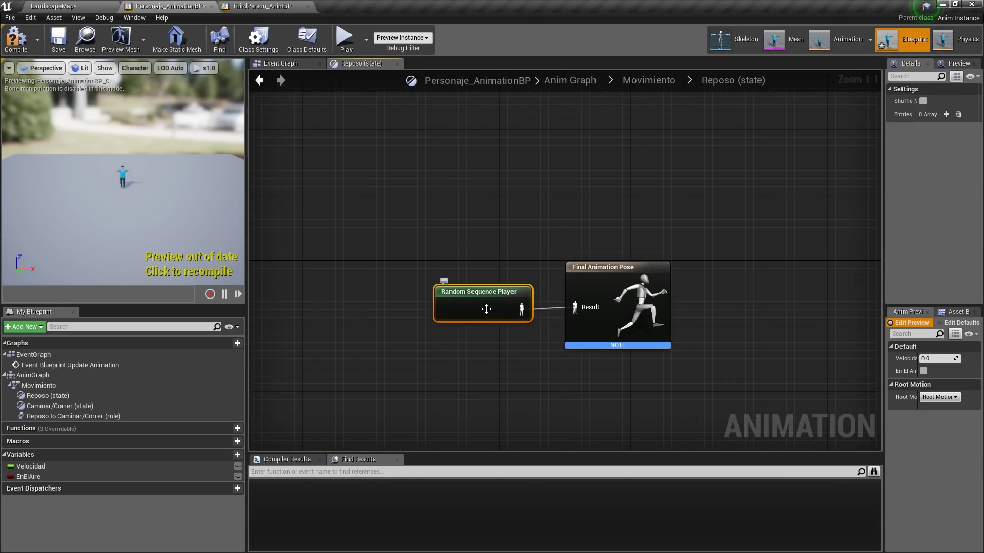
left_click(466, 218)
right_click_drag(539, 206, 481, 198)
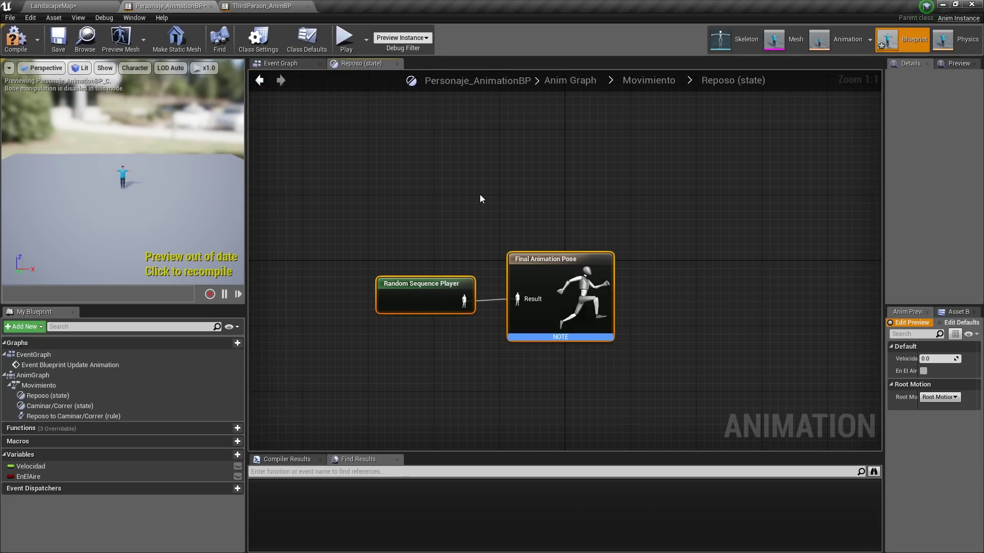
Give the Random Sequence Player one Idle entry and recompile
left_click(421, 310)
left_click_drag(884, 171, 653, 215)
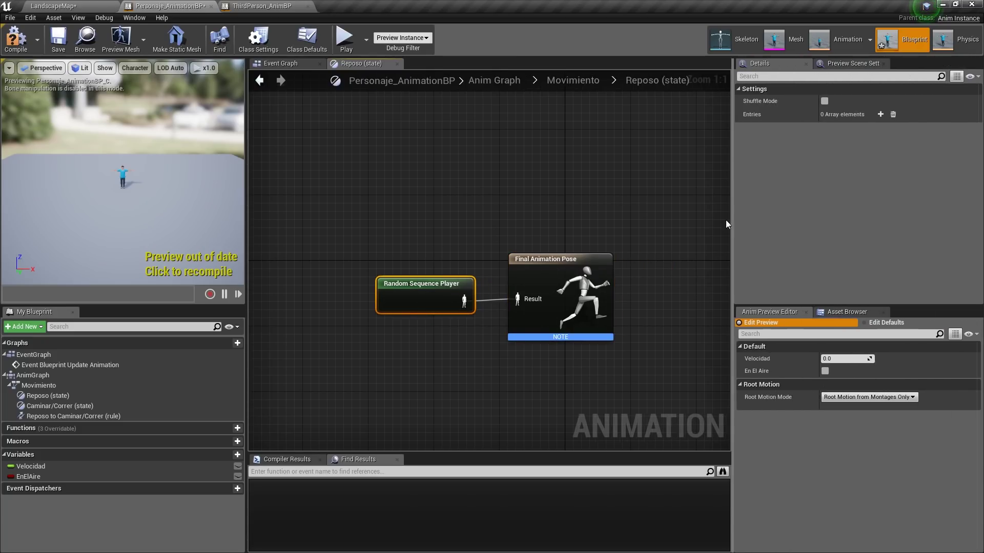
left_click(828, 114)
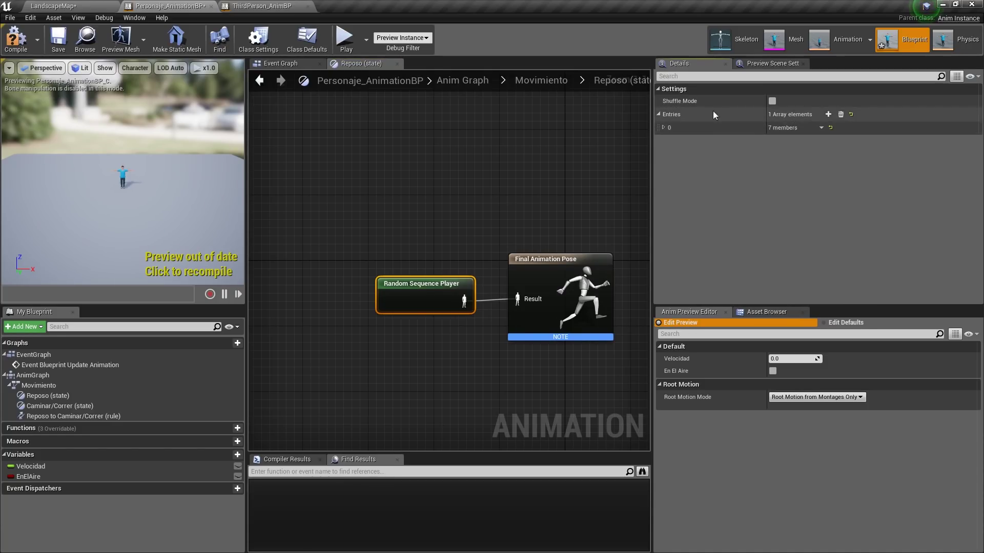
left_click(663, 128)
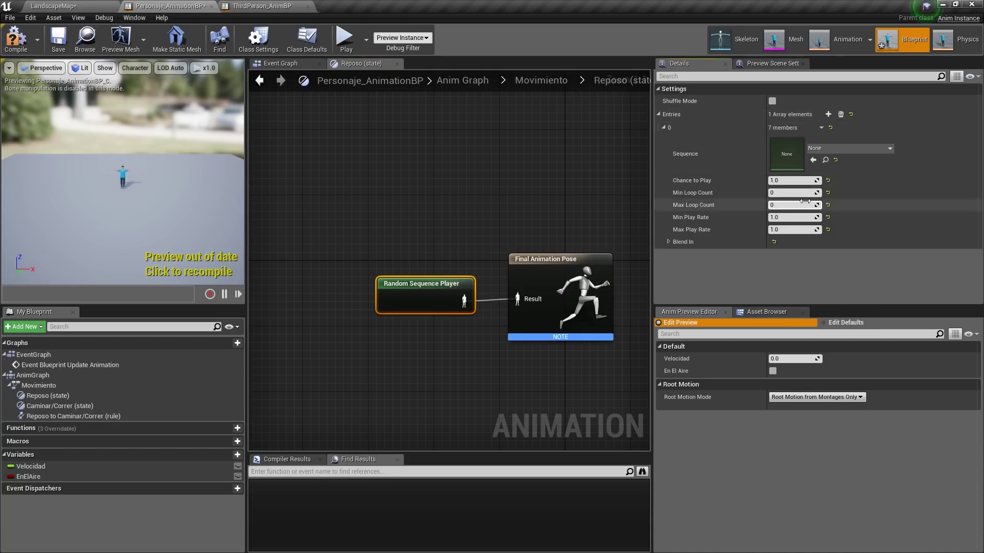
left_click(850, 148)
left_click(843, 227)
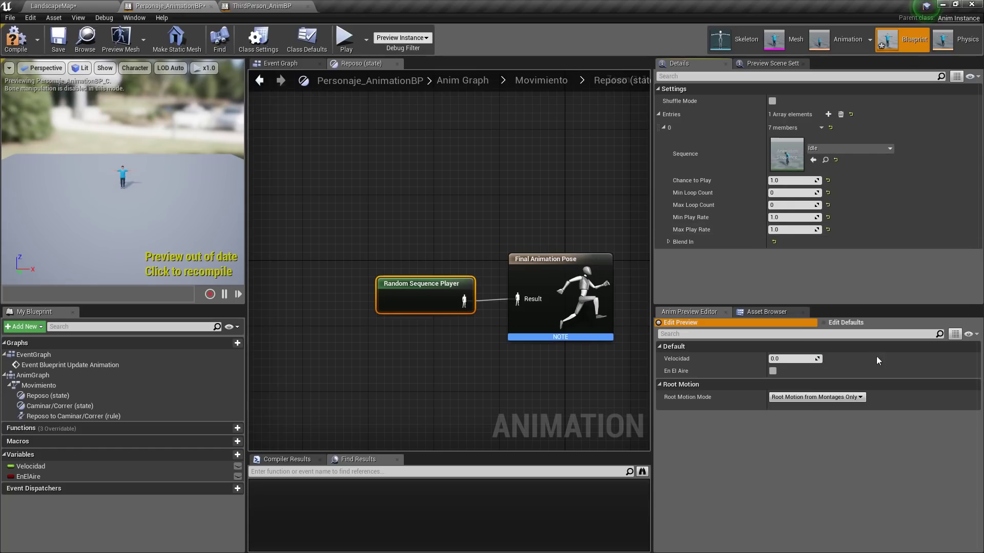
left_click(16, 36)
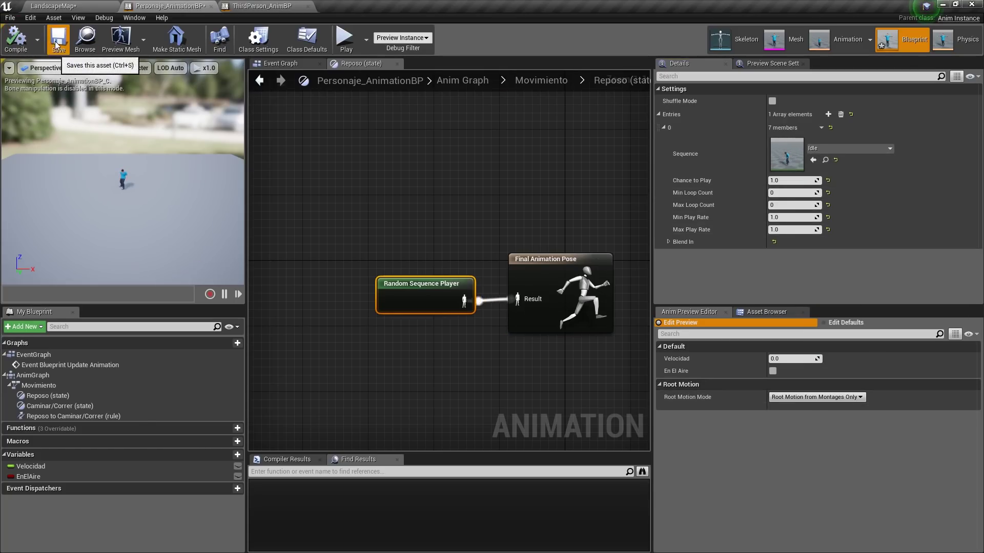
left_click(541, 80)
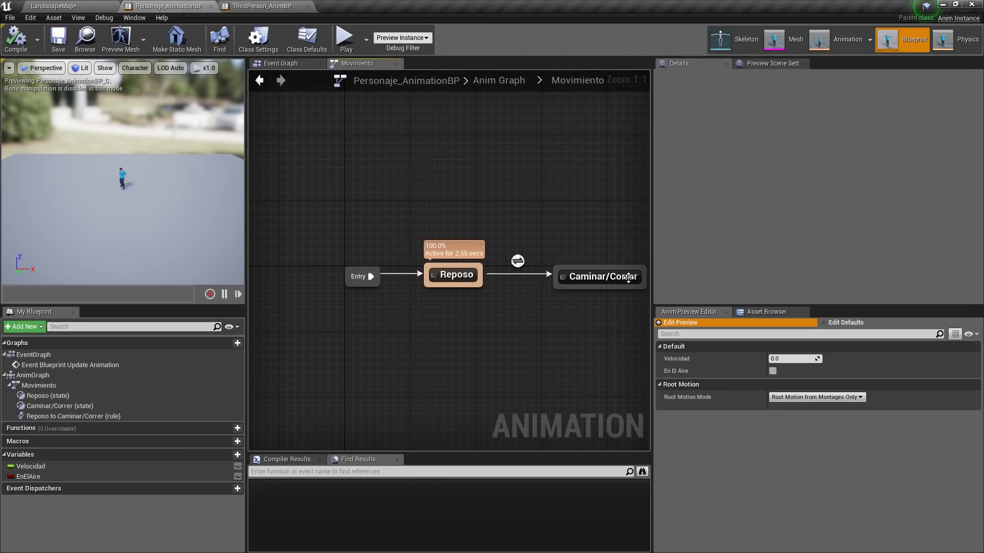
In Caminar/Correr, output a Personaje_BlendSpace player driven by Velocidad, then compile
double_click(579, 227)
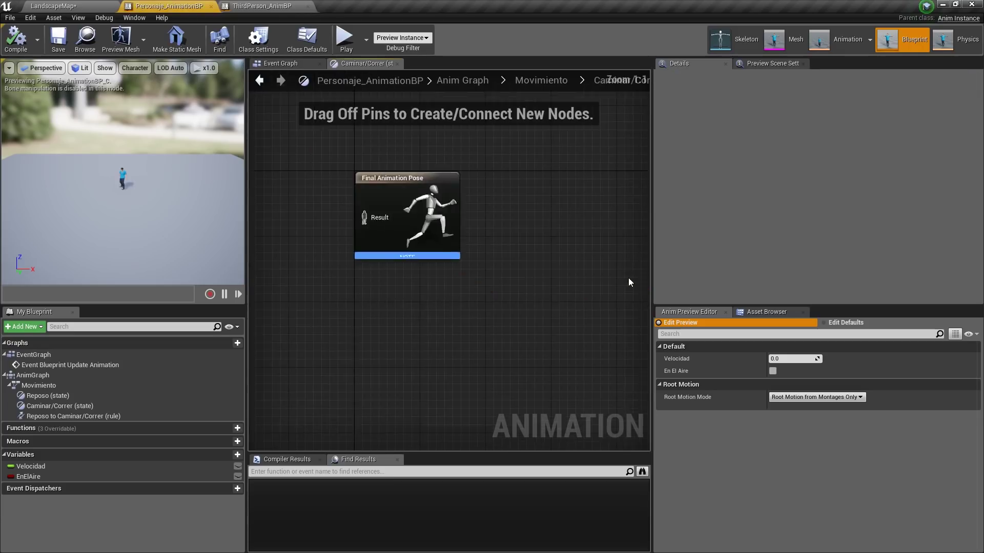
right_click(327, 268)
type("blendspace")
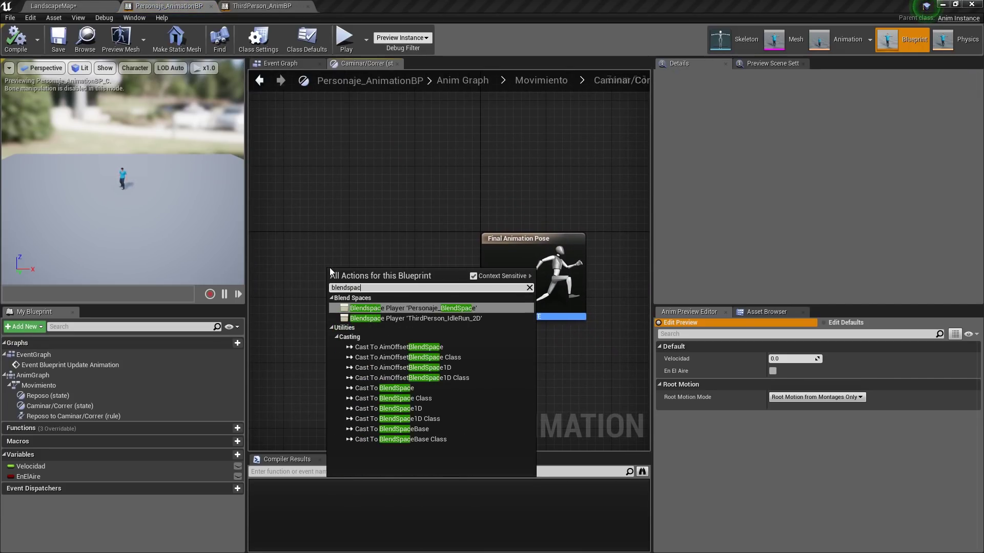
left_click(445, 309)
left_click_drag(429, 279, 490, 278)
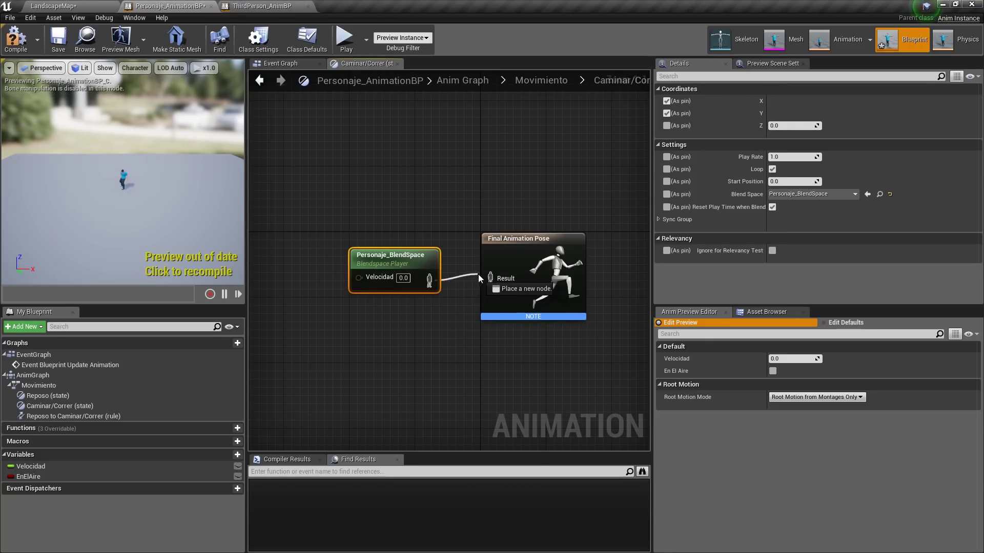
left_click_drag(31, 466, 359, 277)
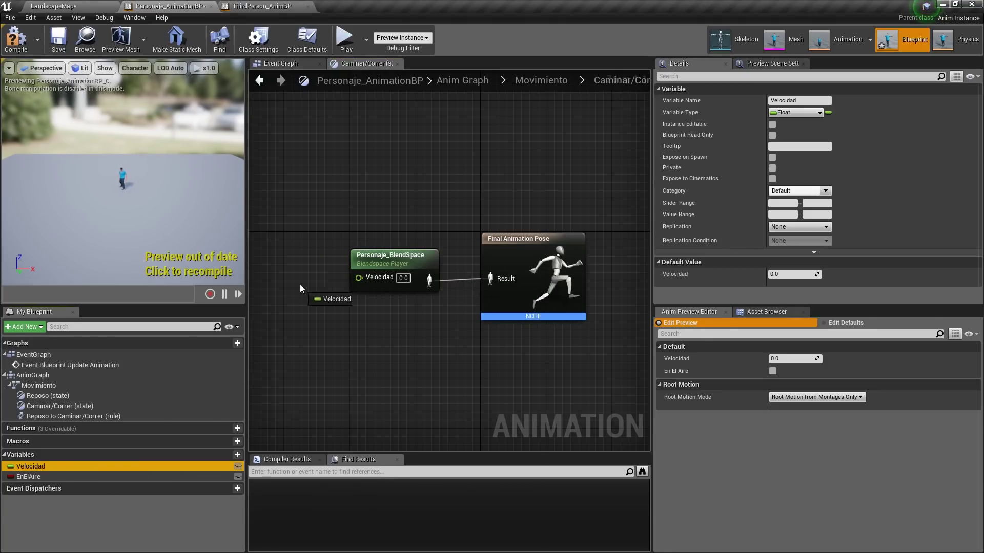
left_click_drag(255, 275, 264, 274)
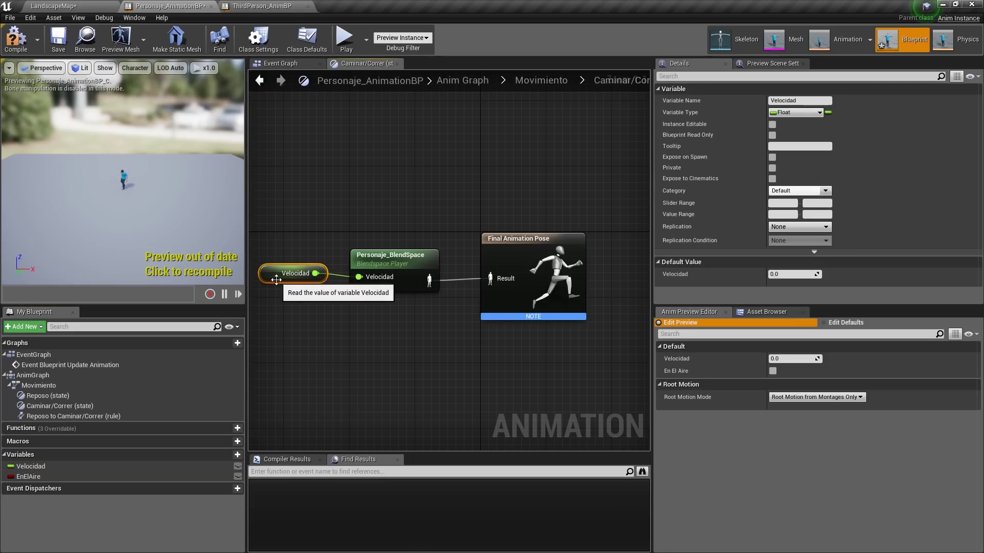
scroll(113, 153, "up", 5)
left_click(7, 48)
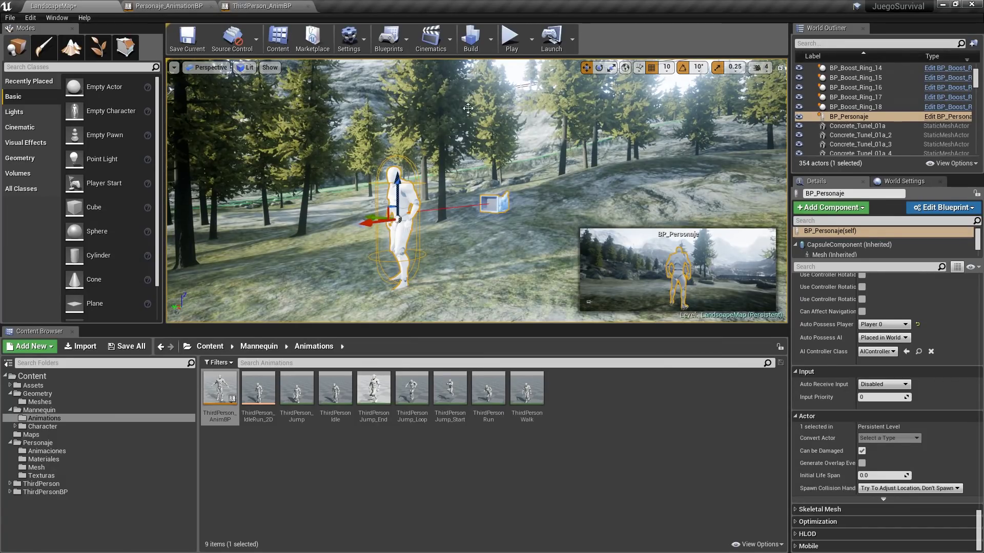
Open the BP_Personaje blueprint from the Personaje folder
left_click(31, 435)
left_click(43, 450)
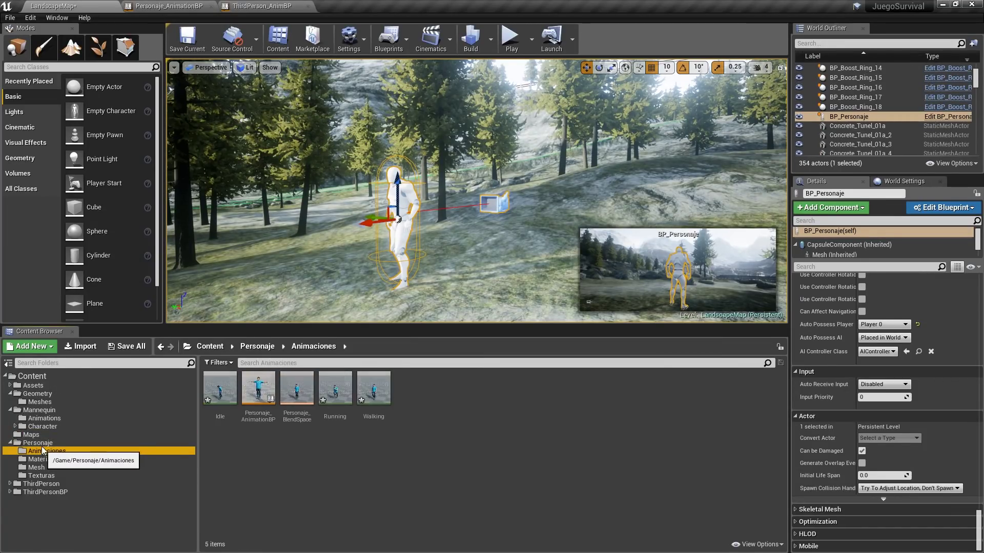
left_click(40, 443)
double_click(365, 408)
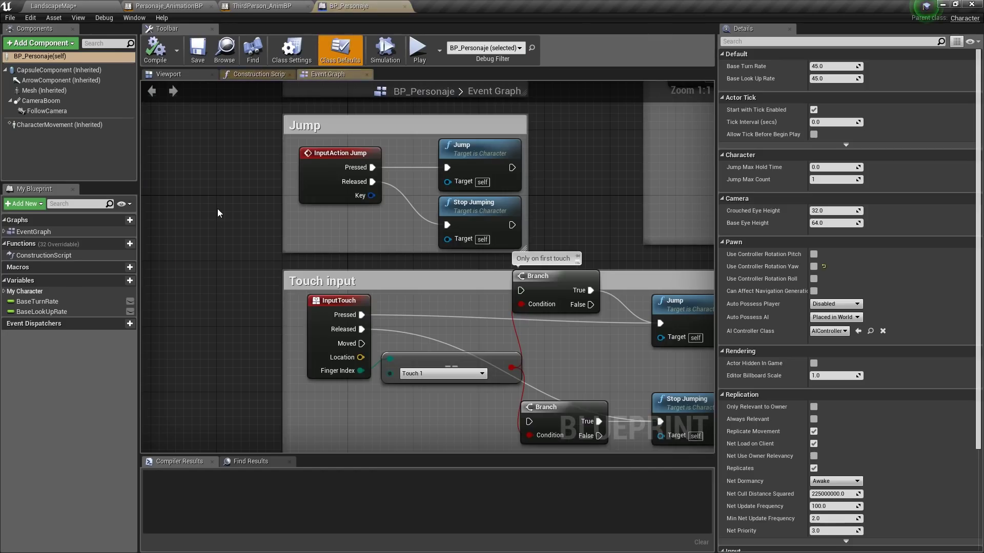
Set the Mesh to the Personaje skeletal mesh with Personaje_AnimationBP anim class, and save
left_click(164, 73)
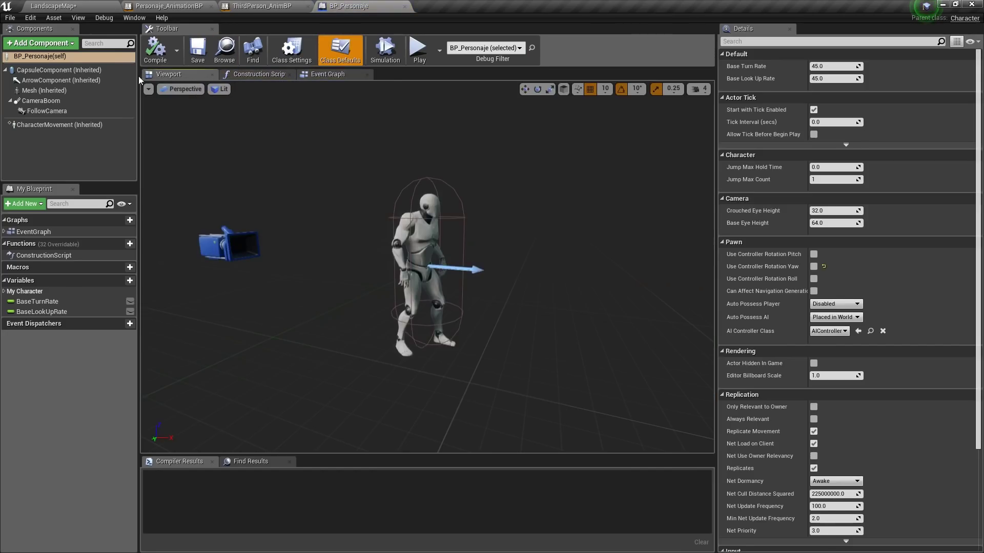
left_click(48, 91)
left_click(881, 286)
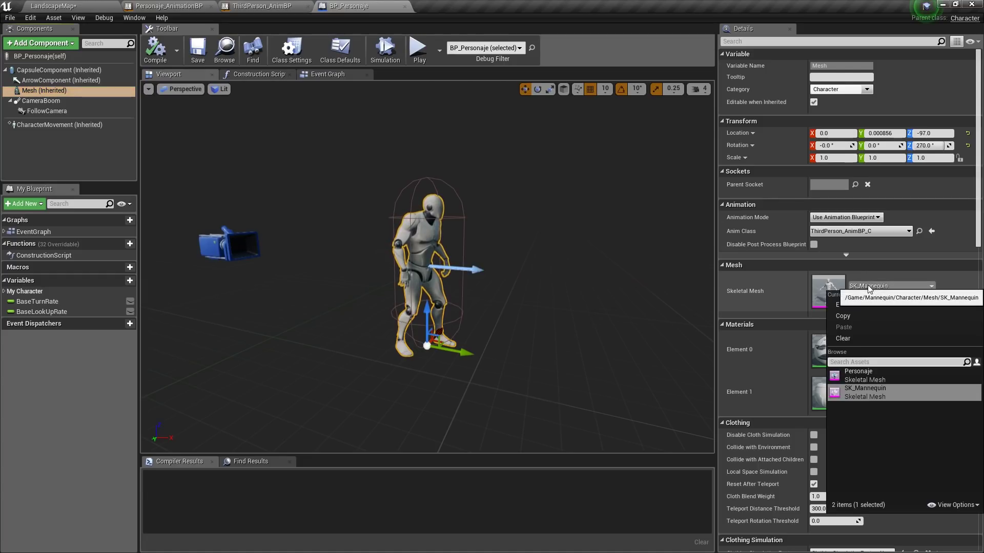
left_click(868, 375)
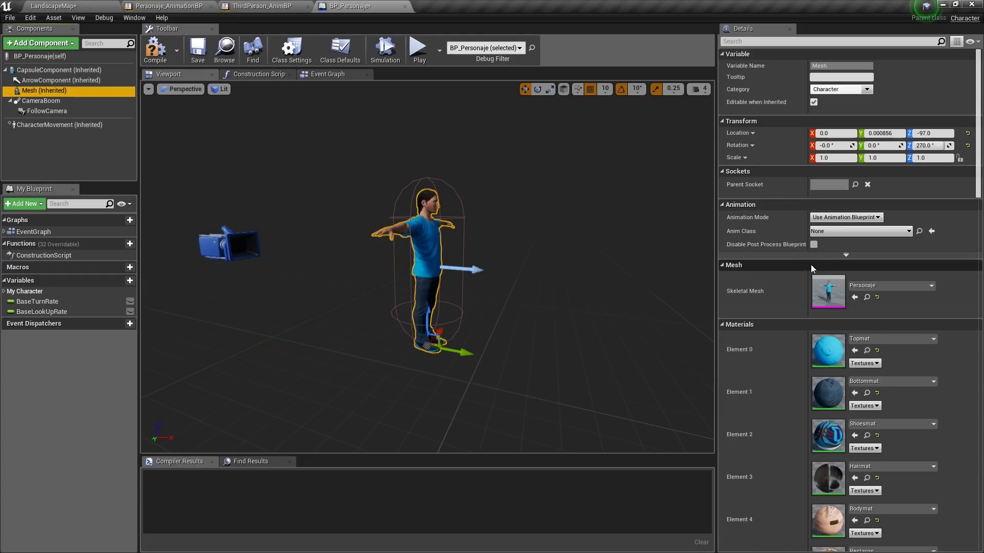
left_click(837, 234)
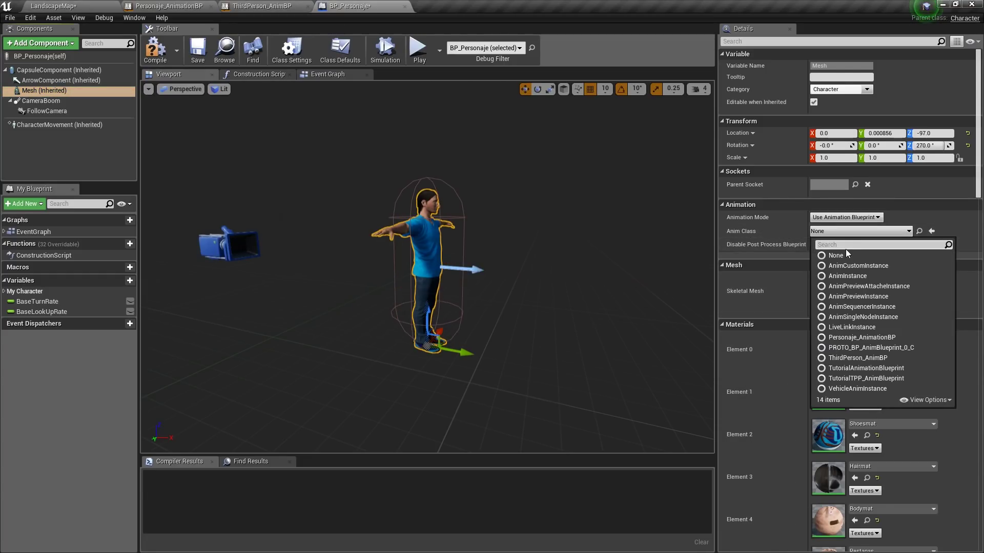
type("perso")
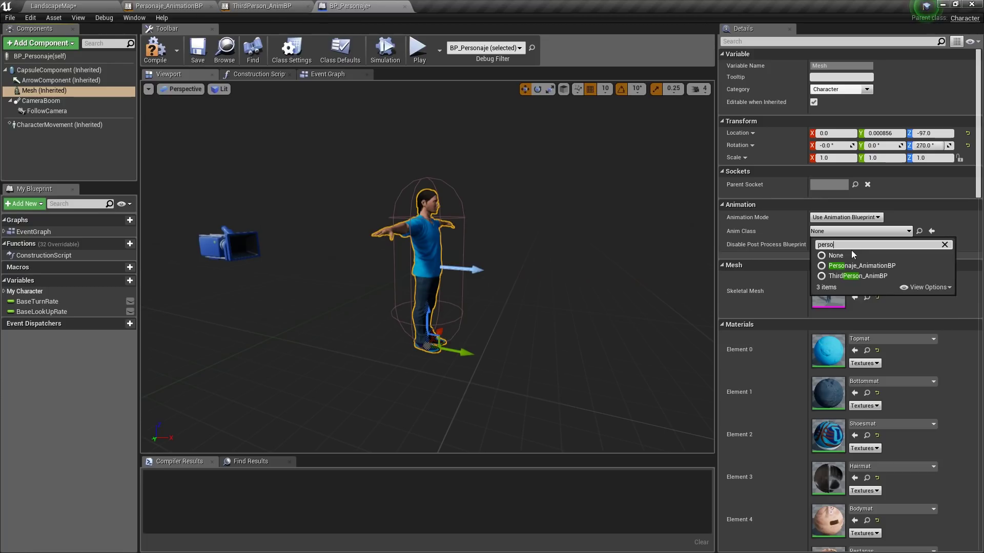
left_click(881, 266)
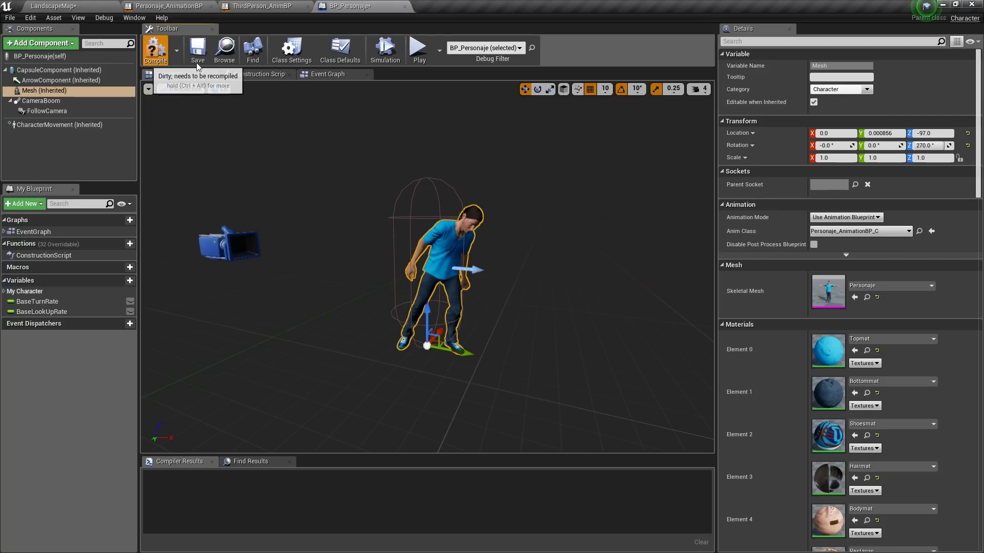
left_click(198, 60)
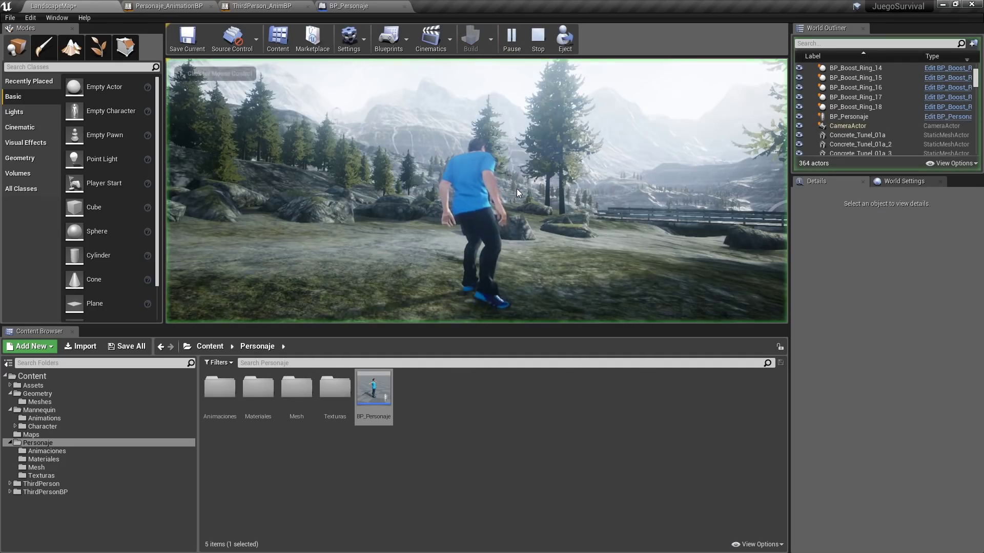
Walk and sprint the character toward the bridge in LandscapeMap, then return to Personaje_AnimationBP
key("w")
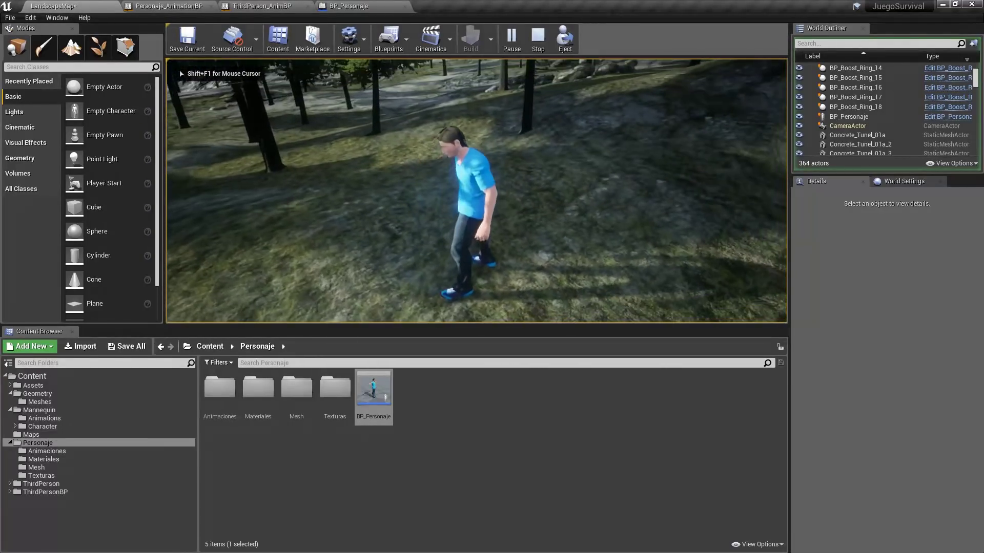
key("w")
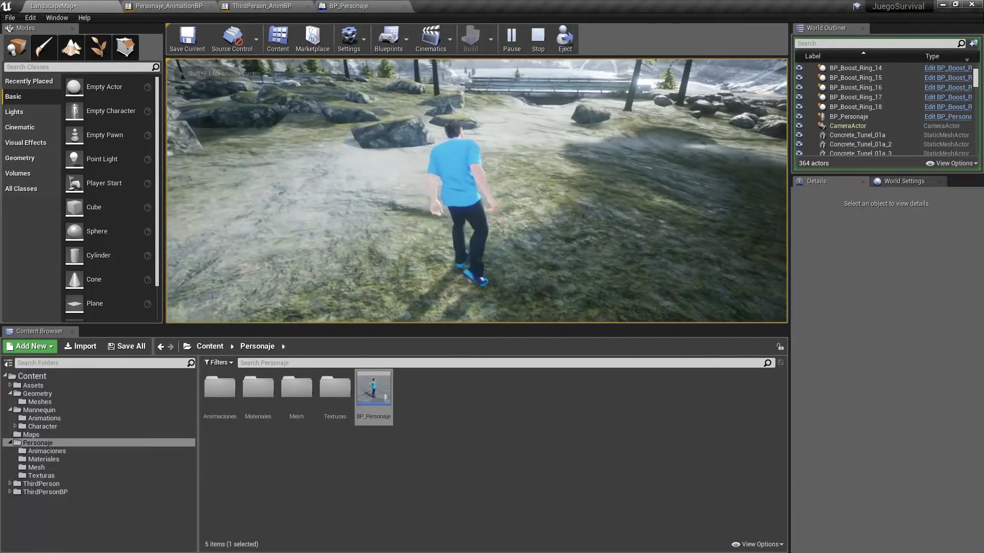
key("w")
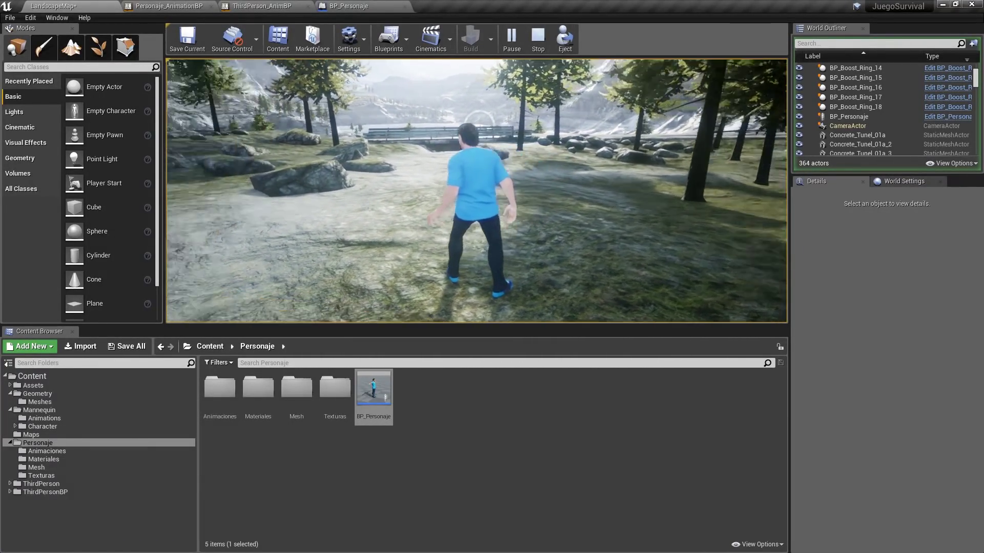
key("w")
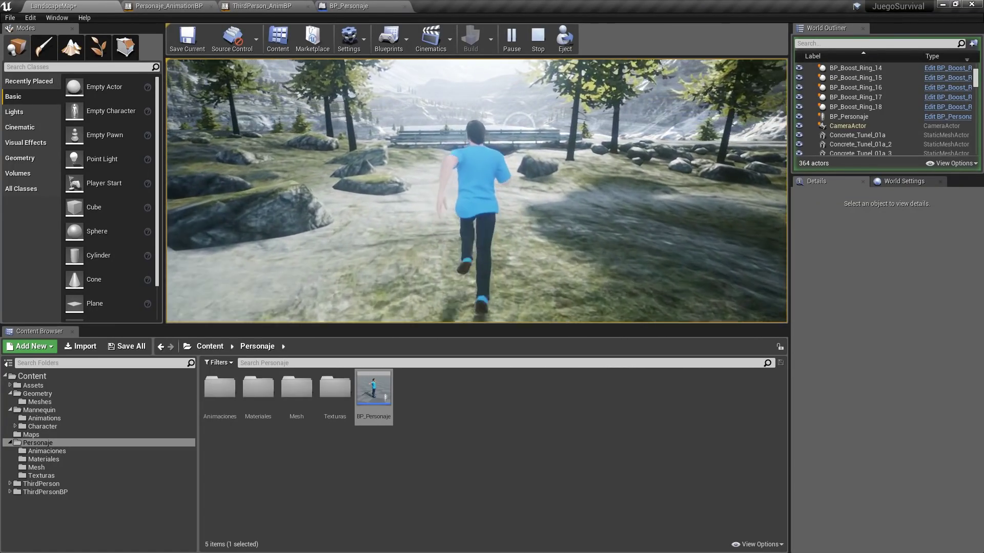
key("d")
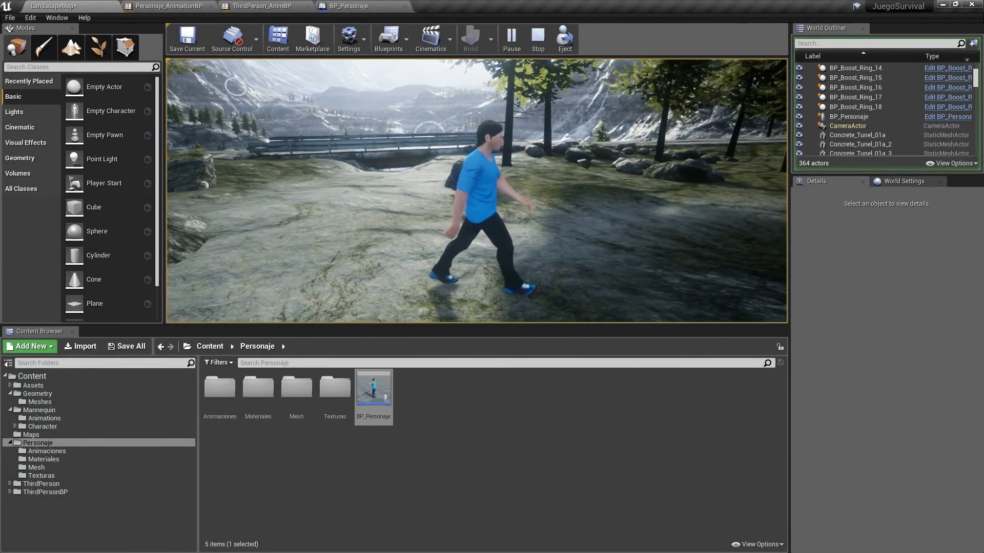
key("Escape")
left_click(169, 6)
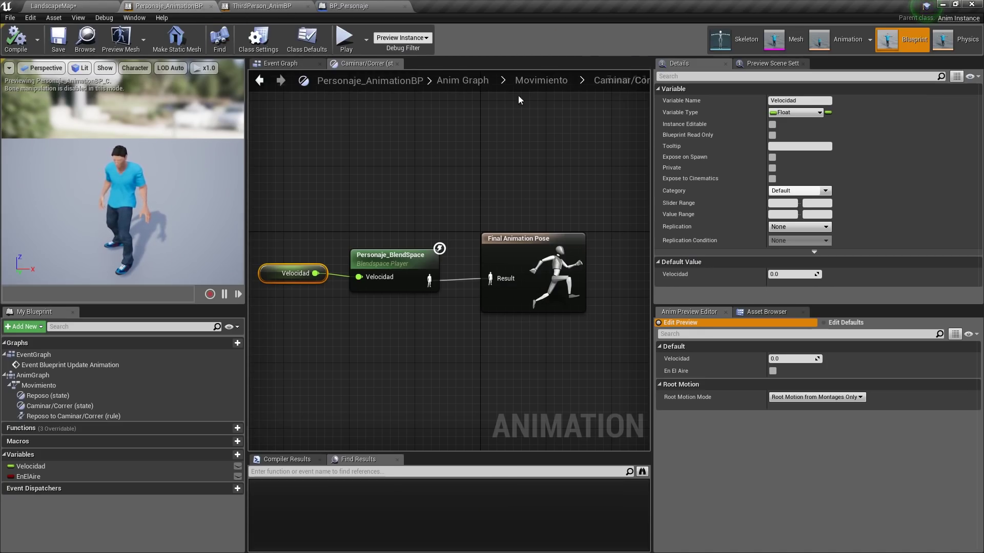
Add a Caminar/Correr-to-Reposo transition whose rule checks Velocidad <= 5.0, and save
left_click(538, 80)
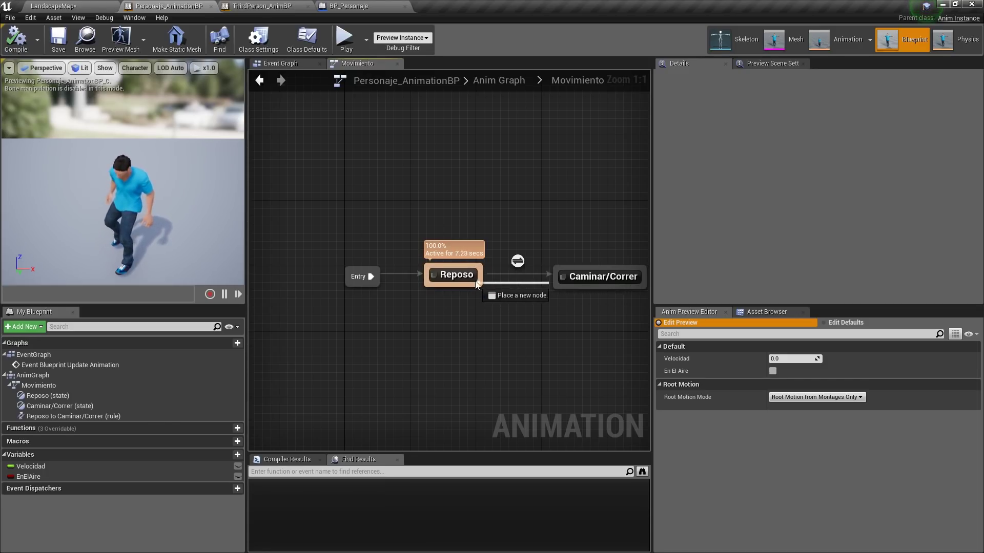
left_click_drag(483, 285, 484, 286)
double_click(514, 291)
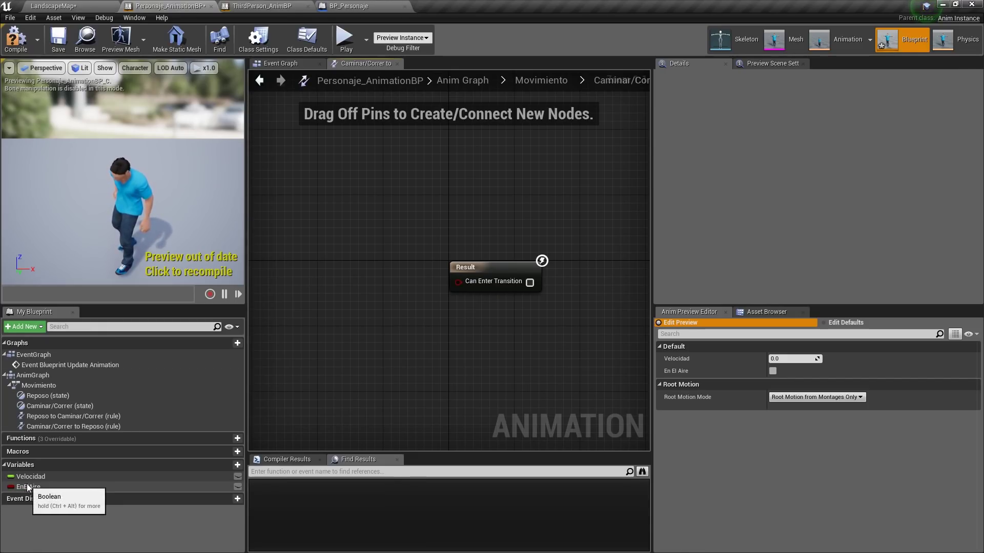
mouse_move(31, 476)
left_mouse_down()
mouse_move(319, 270)
mouse_move(416, 306)
left_mouse_up()
left_click(348, 272)
type("<")
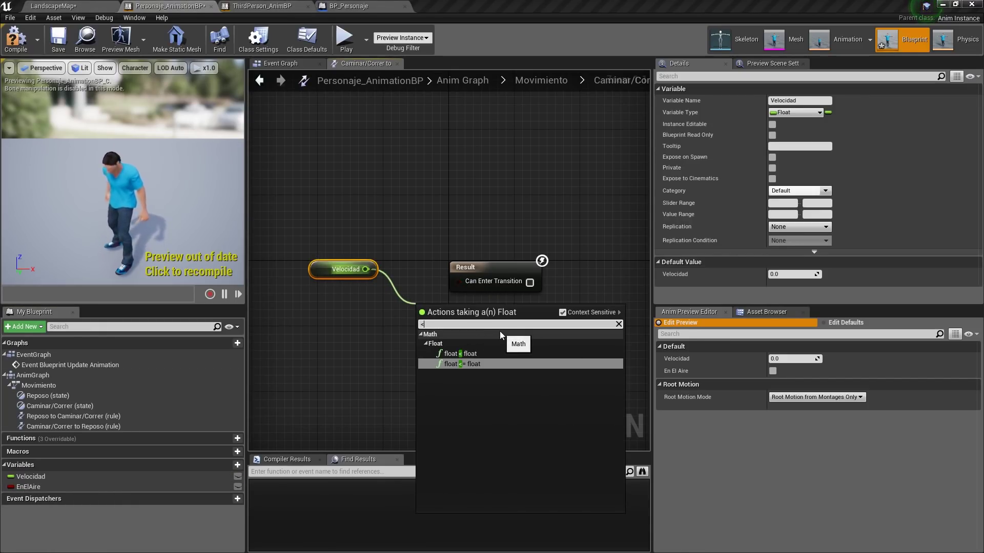
type("=")
key("Return")
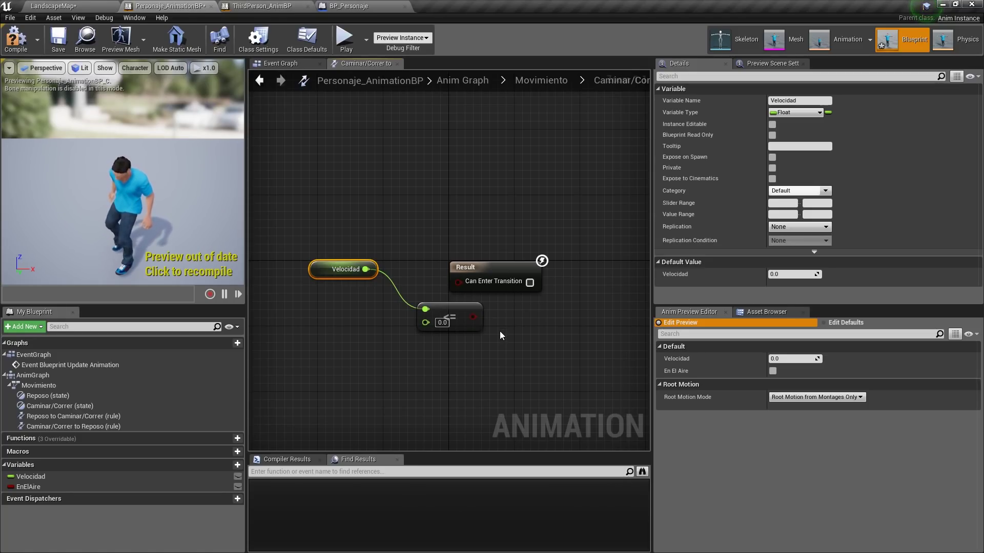
left_click(443, 324)
type("5")
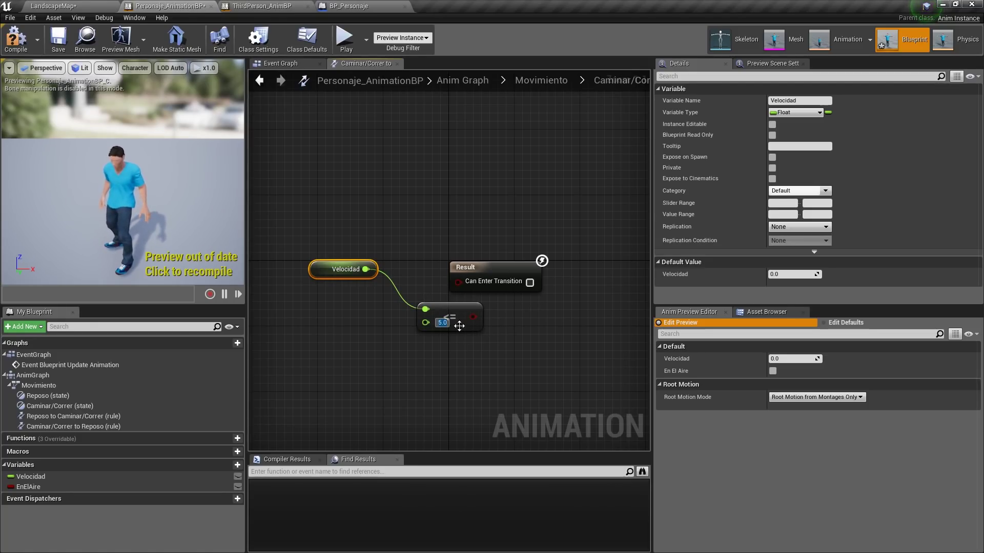
left_click_drag(459, 326, 425, 281)
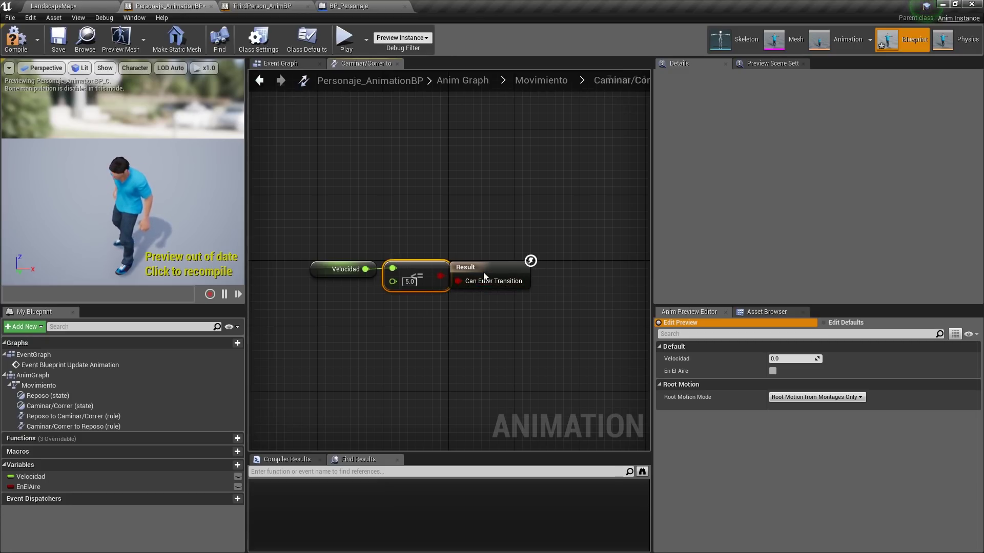
left_click_drag(485, 276, 500, 268)
left_click(57, 45)
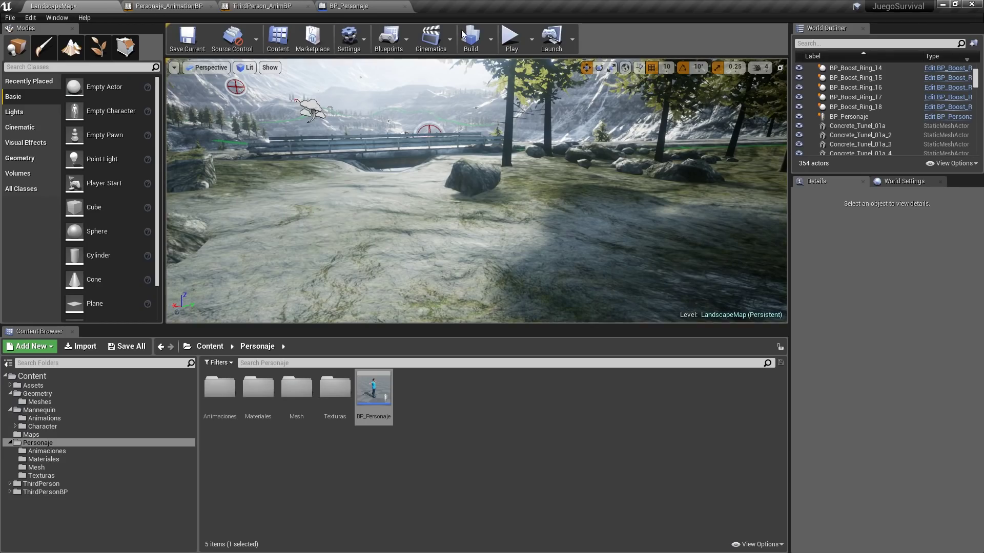
Run a short Alt+P play test, stop it, and open BP_Personaje for editing
key("alt+p")
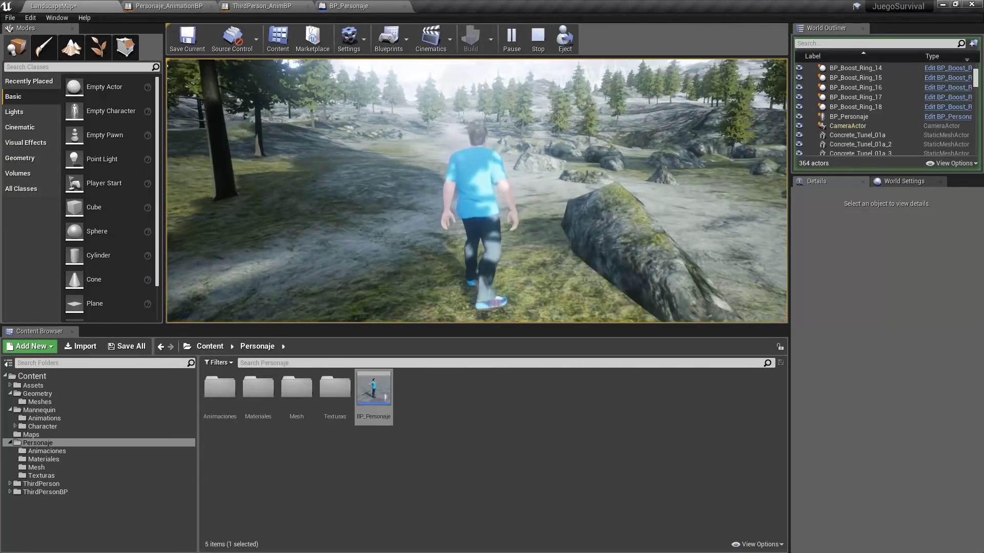
key("Escape")
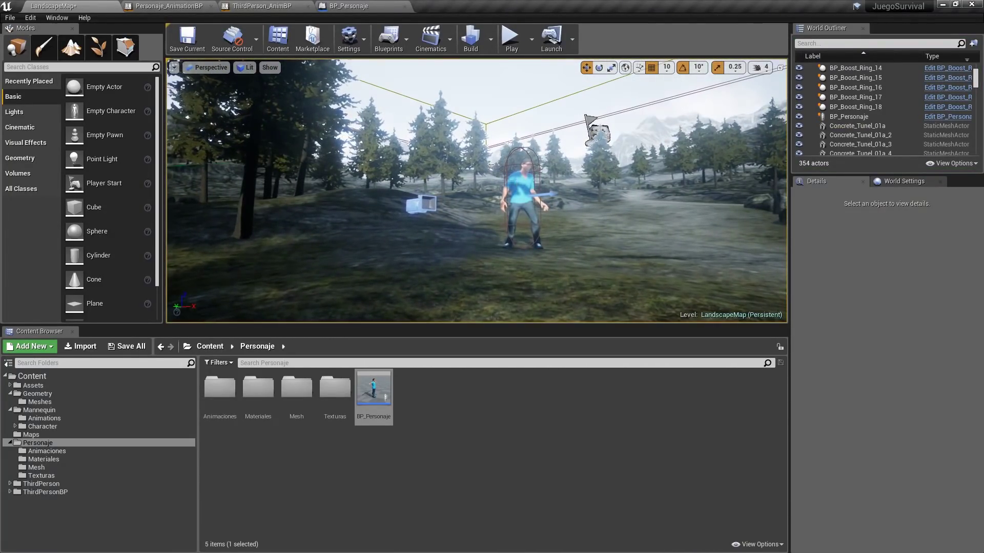
left_click(955, 116)
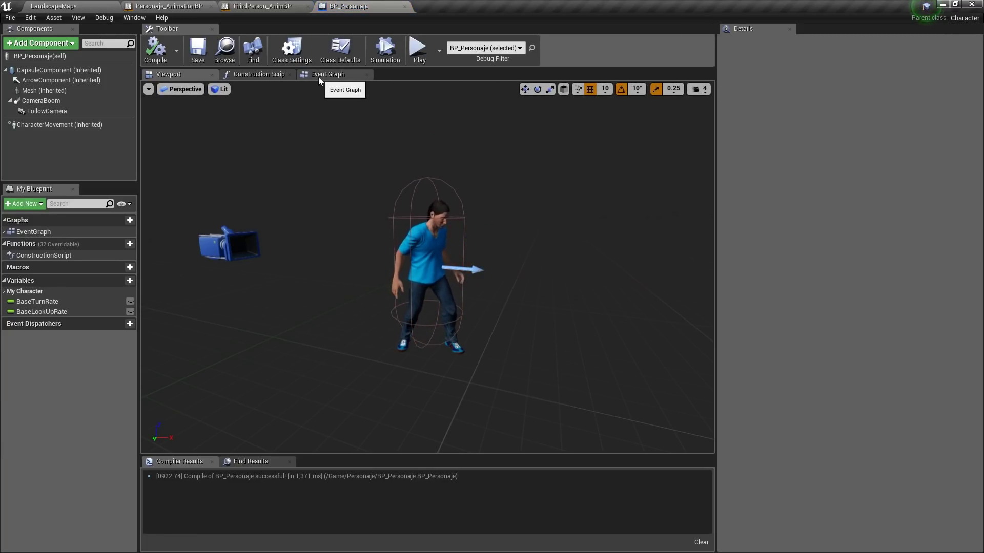
Set CharacterMovement's Max Walk Speed to 175 and switch to the Event Graph
left_click(41, 125)
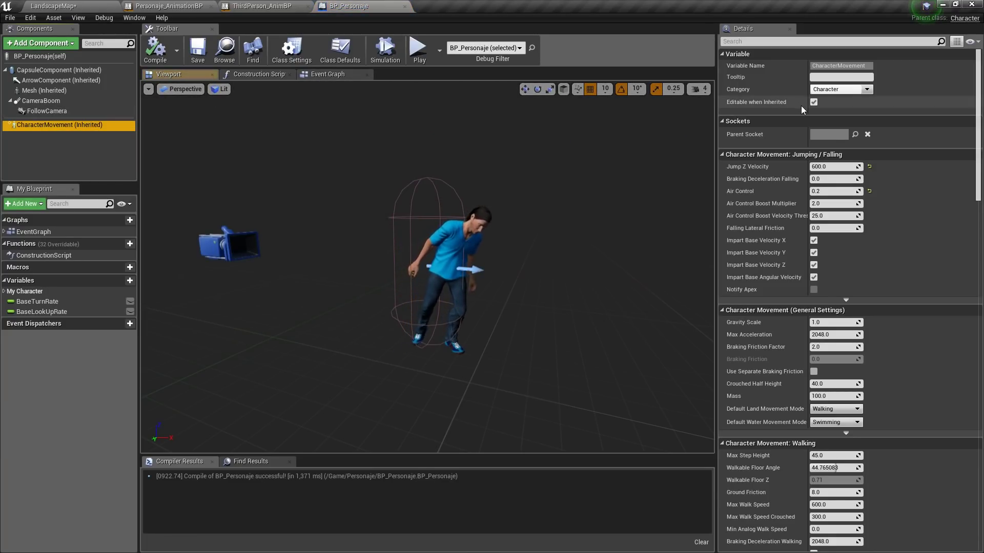
left_click(762, 43)
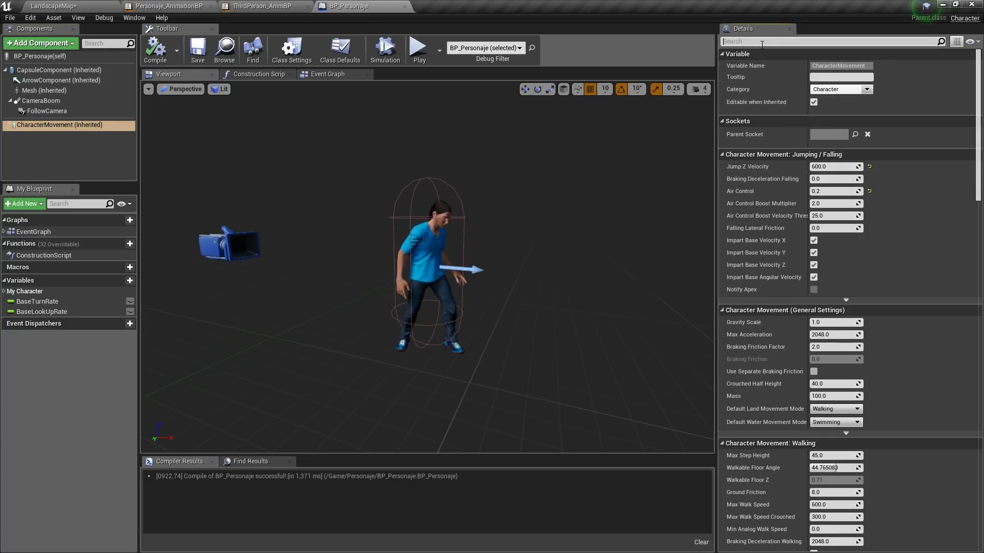
type("walk")
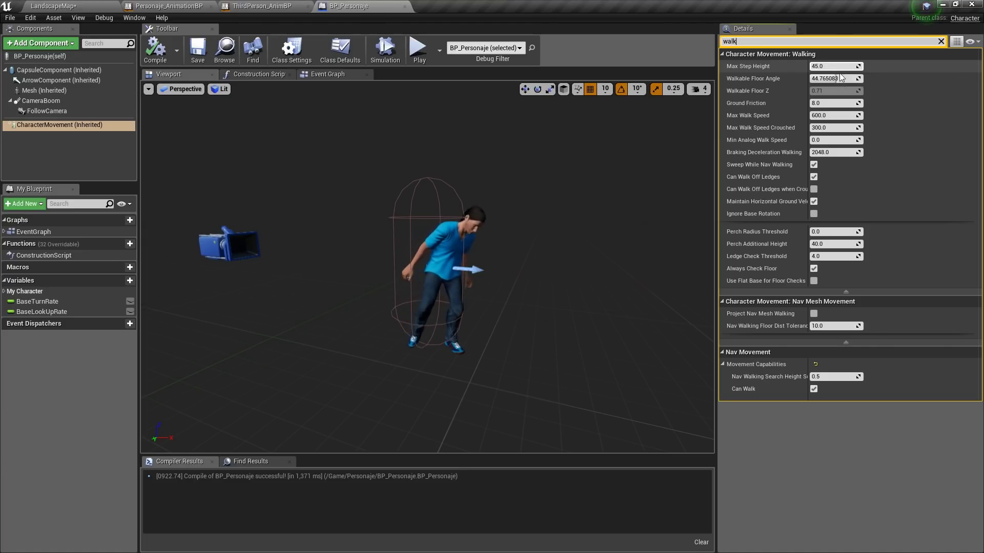
left_click(841, 110)
type("175")
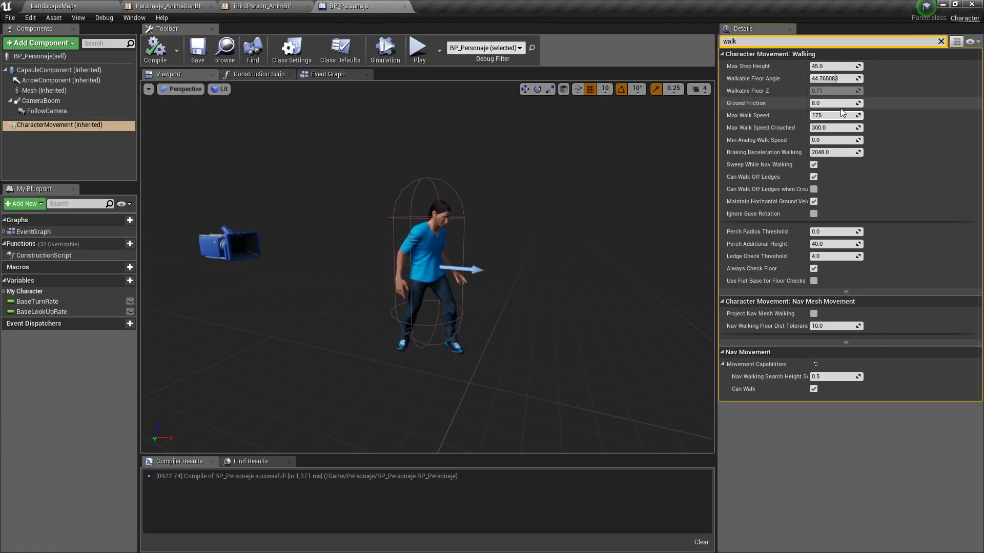
key("Return")
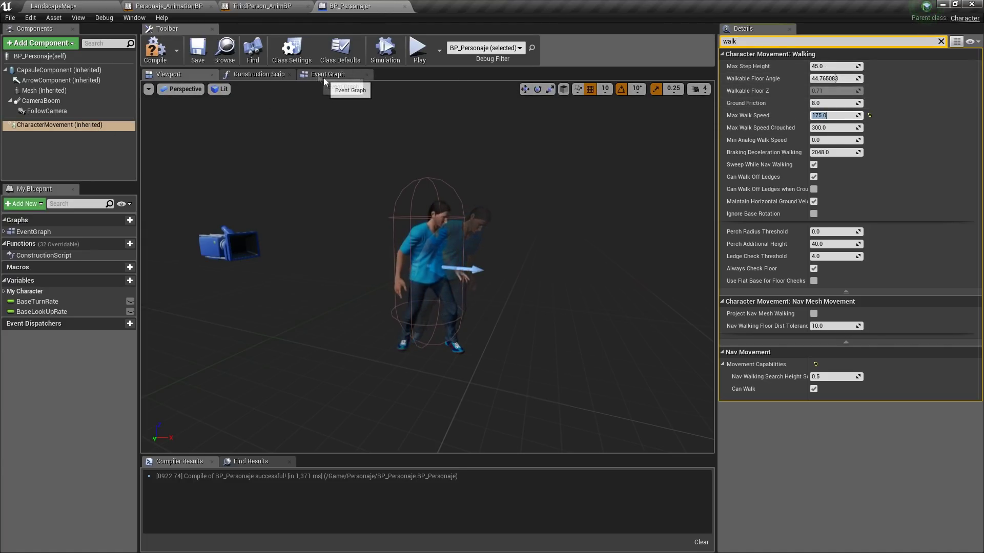
left_click(324, 75)
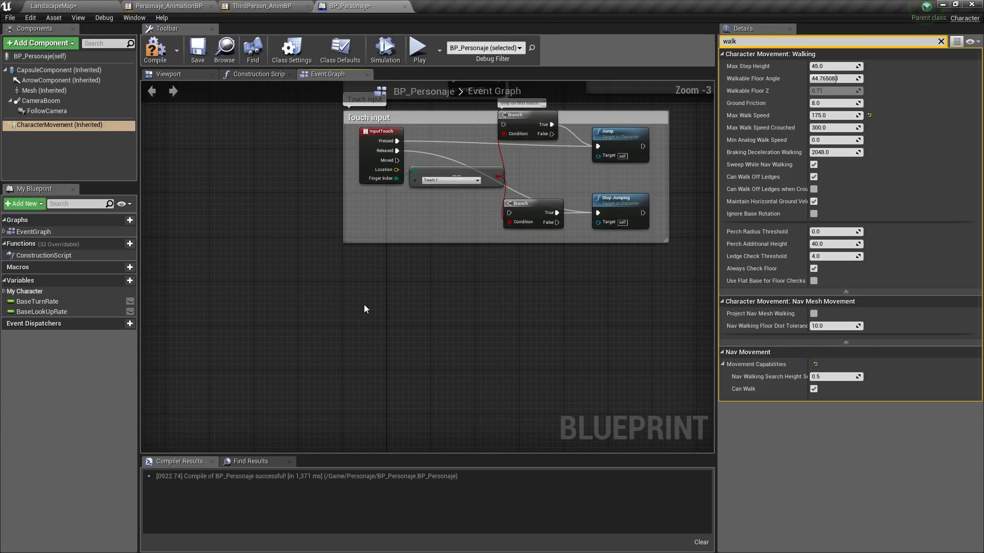
Add a Left Shift key event node to BP_Personaje's Event Graph
right_click(363, 304)
type("shi")
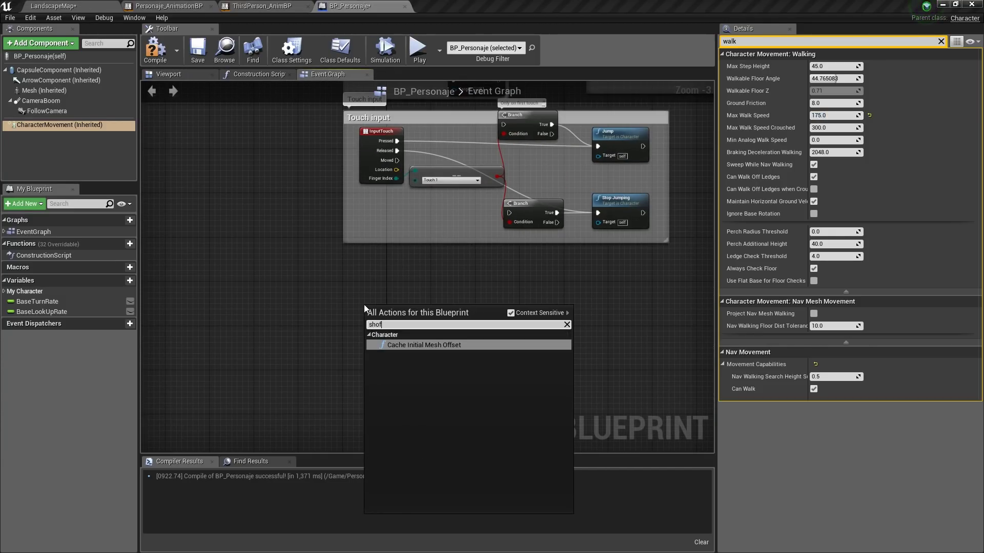
type("ft")
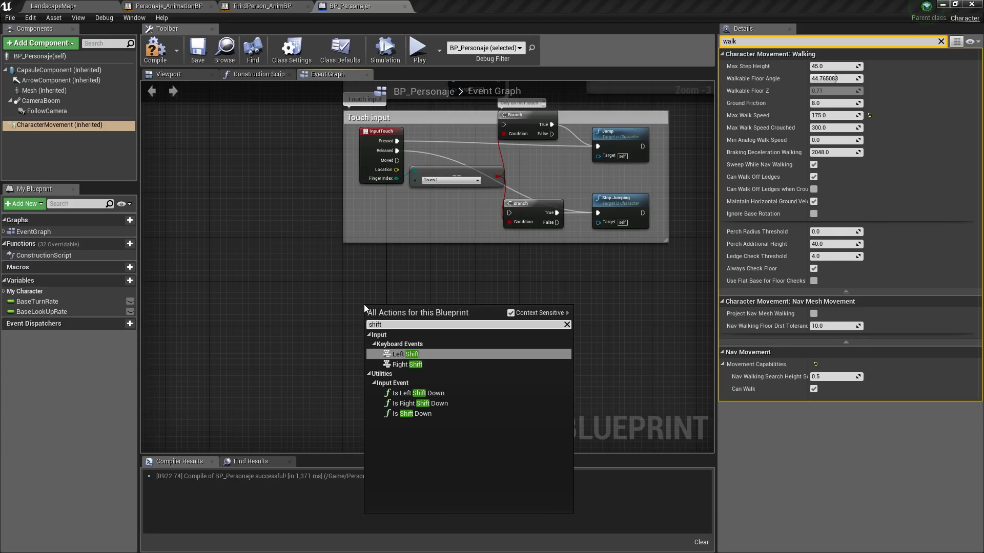
key("Return")
scroll(374, 306, "up", 3)
left_click_drag(321, 326, 280, 319)
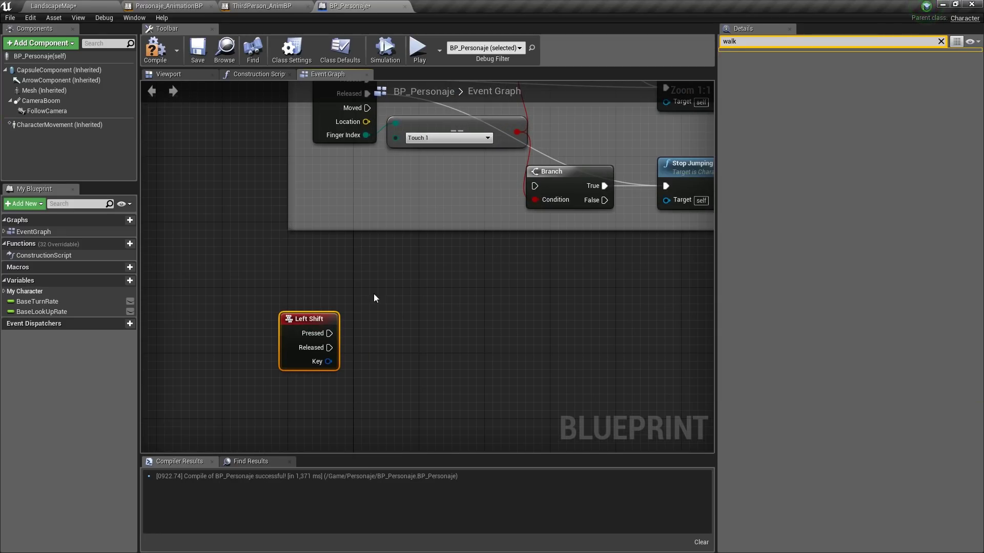
Add a Character Movement reference and two Set Max Walk Speed nodes targeting it
left_click_drag(41, 126, 287, 394)
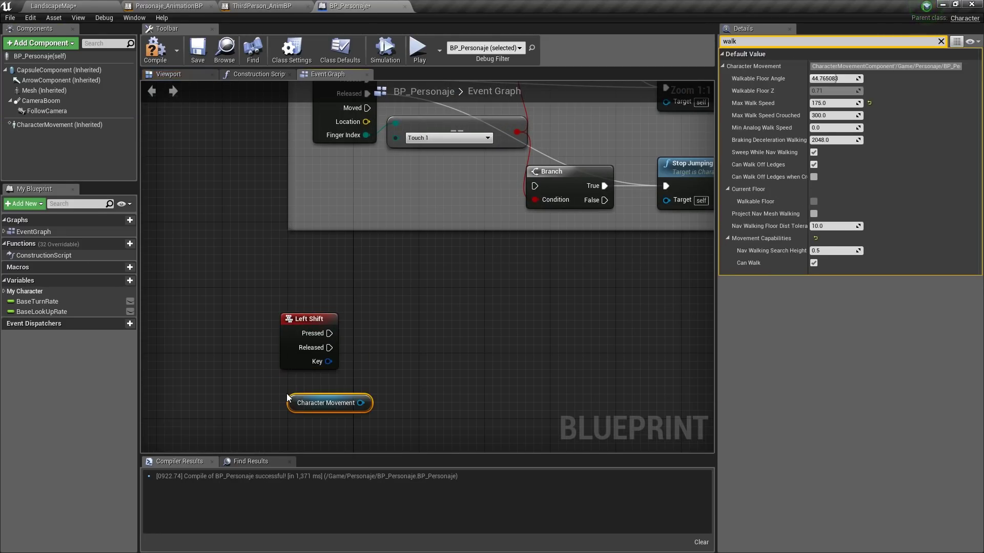
left_click_drag(359, 403, 417, 318)
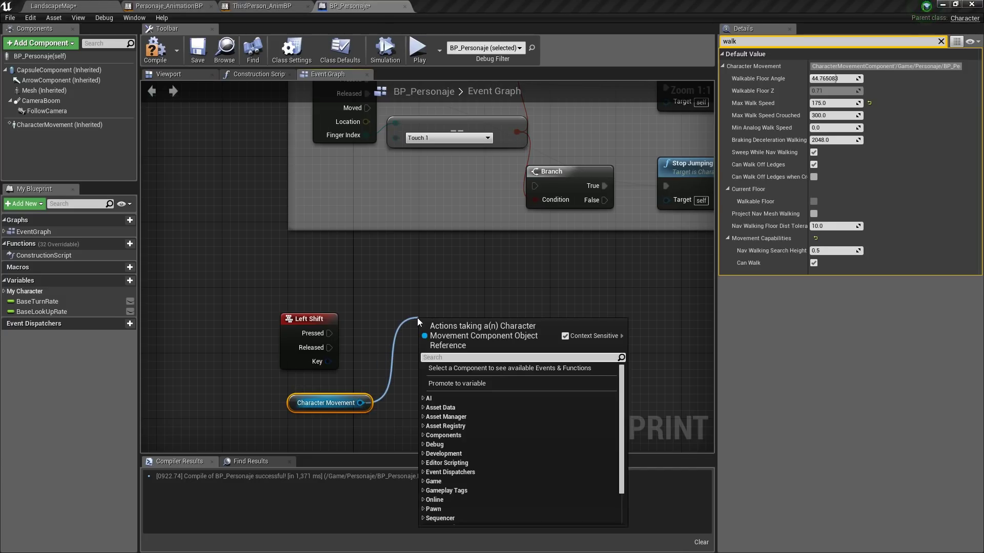
type("set max walk")
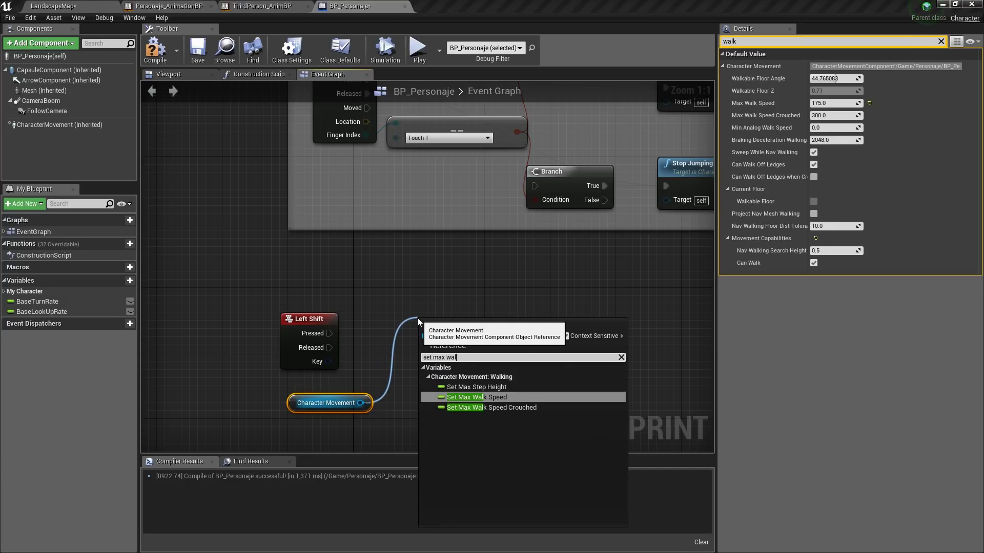
key("Return")
key("ctrl+c")
key("ctrl+v")
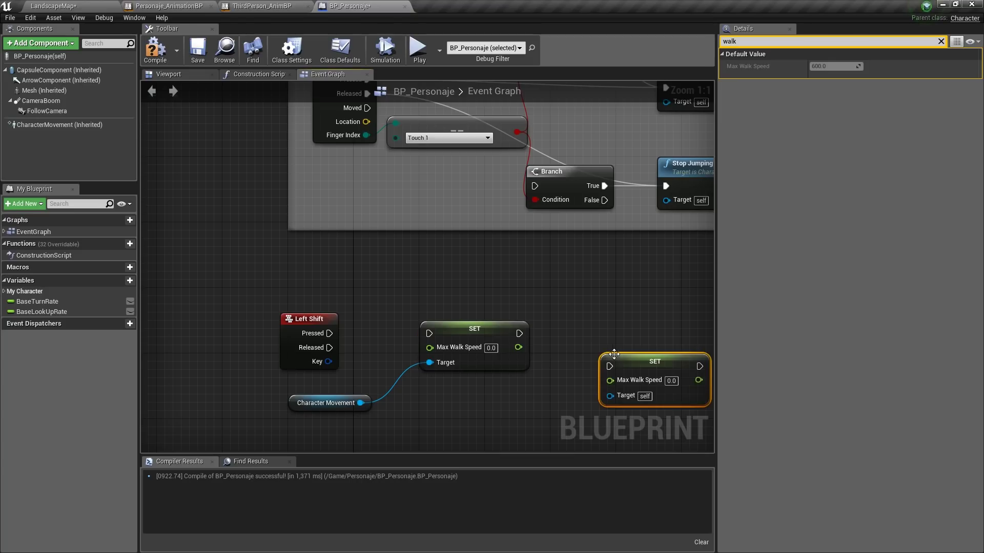
mouse_move(651, 361)
left_mouse_down()
mouse_move(436, 386)
mouse_move(472, 405)
left_mouse_up()
Wire Left Shift Pressed to Max Walk Speed 600 and Released to 175
left_click_drag(329, 334, 411, 338)
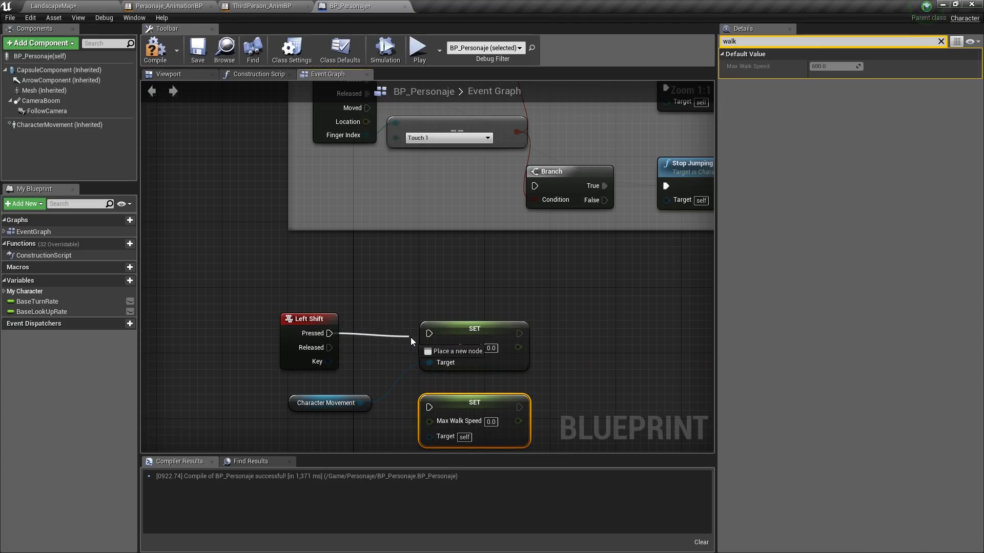
left_click_drag(330, 347, 429, 407)
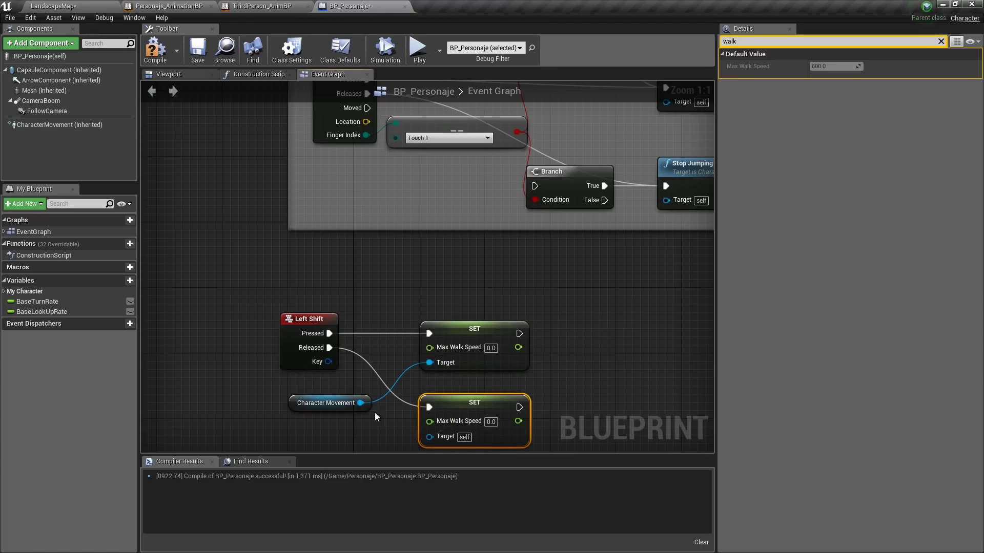
left_click_drag(360, 403, 446, 435)
left_click_drag(292, 404, 266, 388)
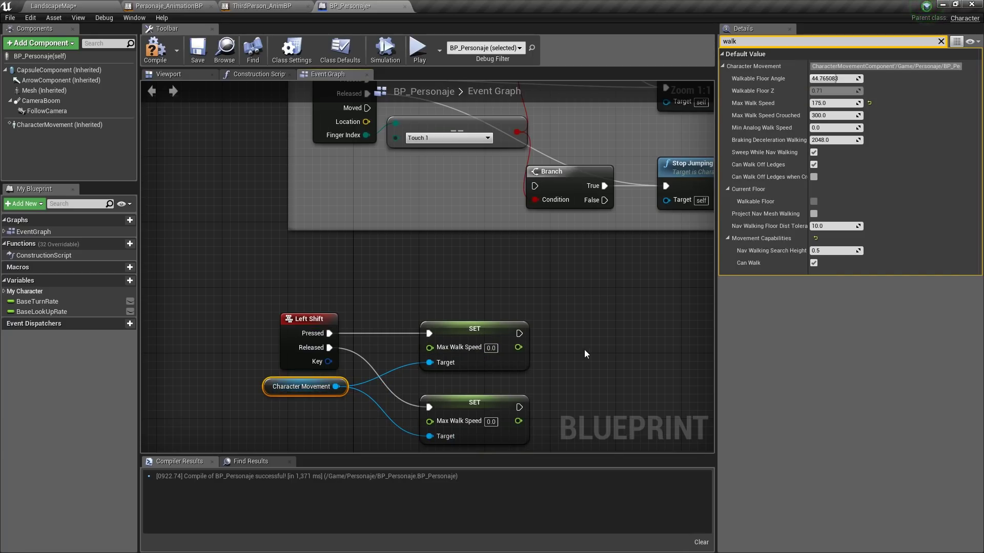
type("600")
key("Tab")
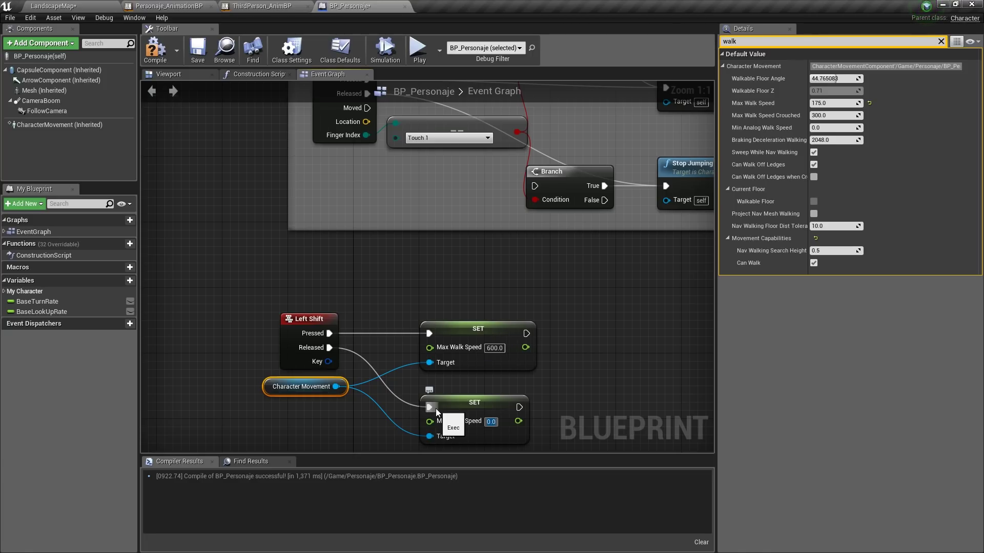
type("175")
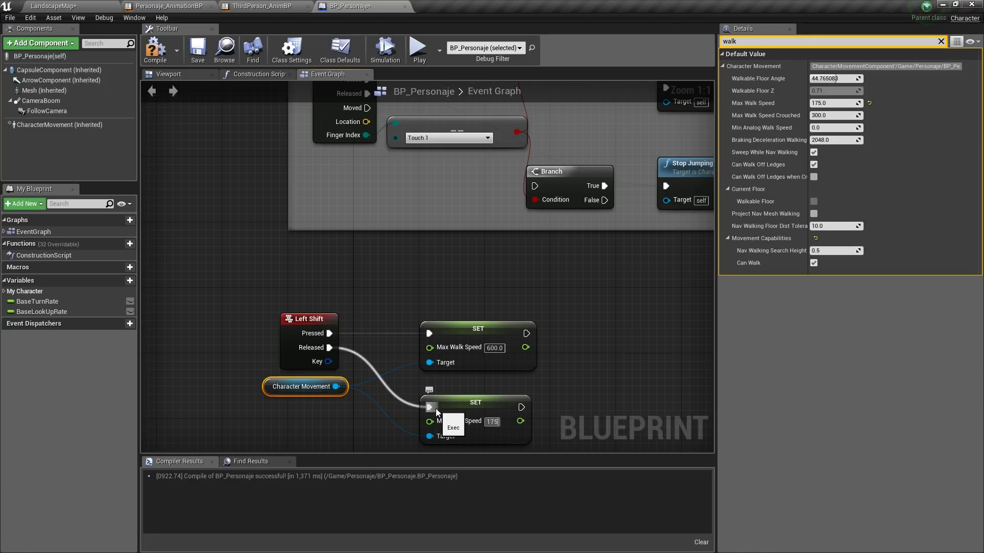
key("Return")
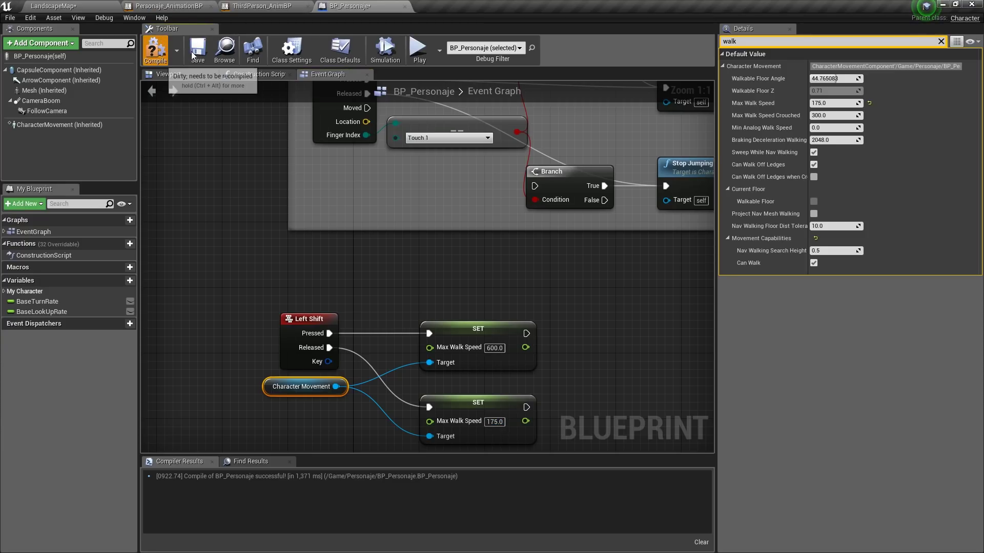
Play in editor on LandscapeMap with Alt+P, refocus the game view, and go full screen with F11
left_click(118, 5)
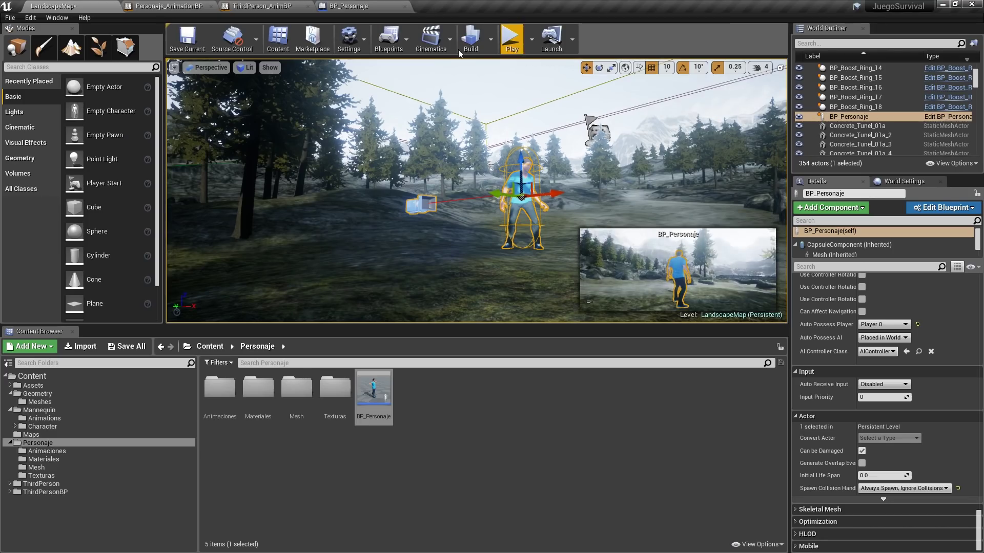
key("alt+p")
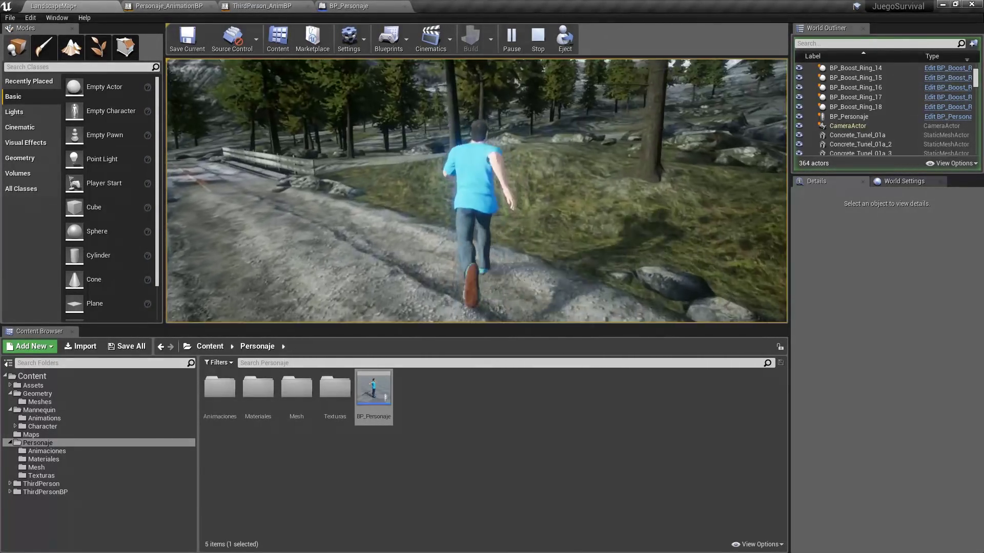
key("super")
left_click(369, 256)
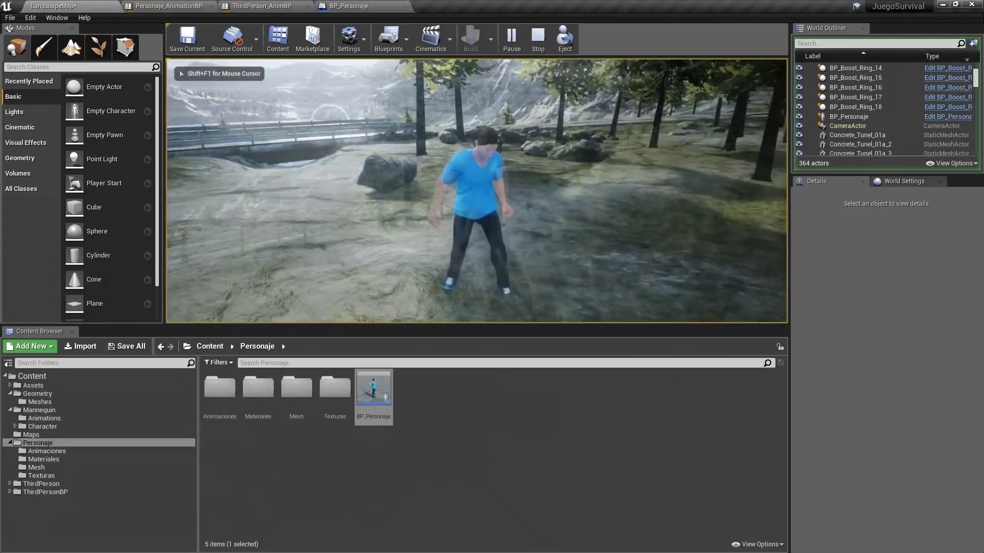
key("F11")
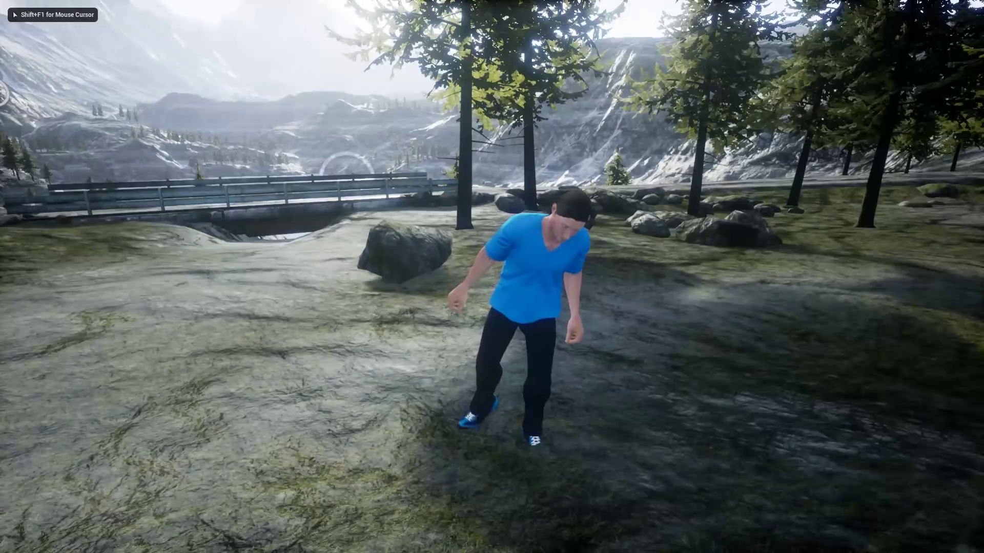